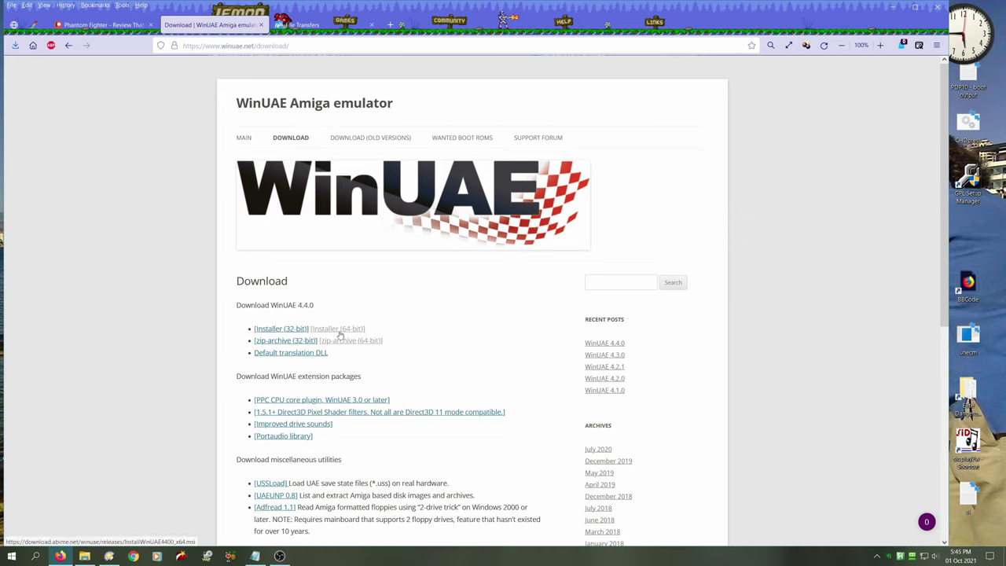
# Step: Download the 64-bit installer for WinUAE 4.4.0 from the WinUAE download page and save the file
pyautogui.click(340, 331)
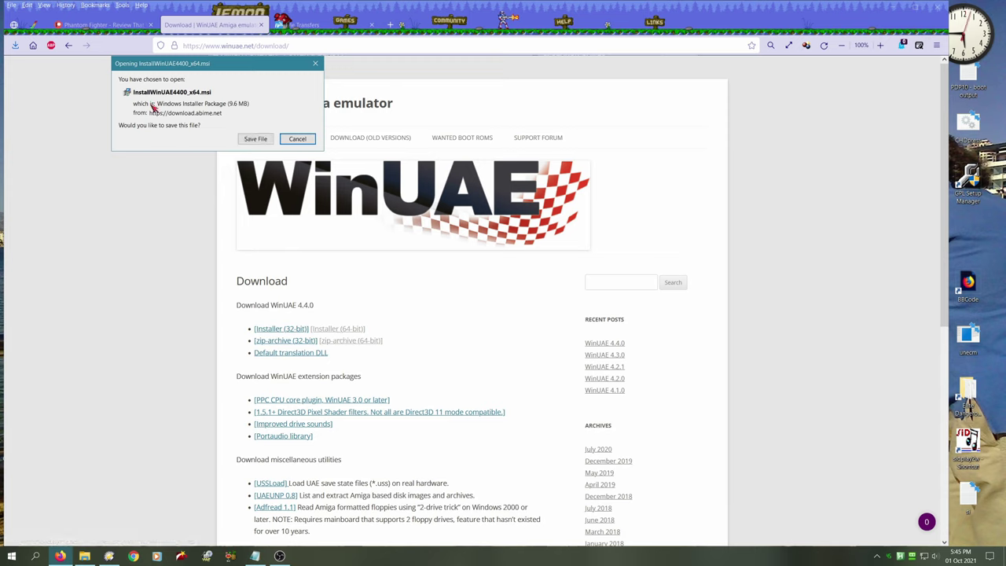
pyautogui.click(253, 139)
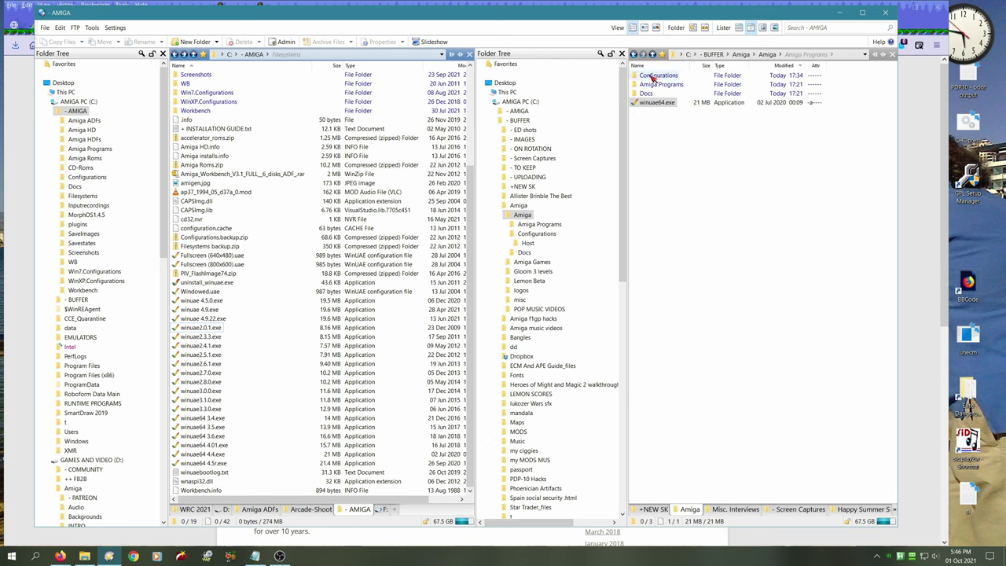
# Step: In Directory Opus, inspect the Configurations and Amiga Programs subfolders of the WinUAE folder and select the transrom file
pyautogui.click(669, 139)
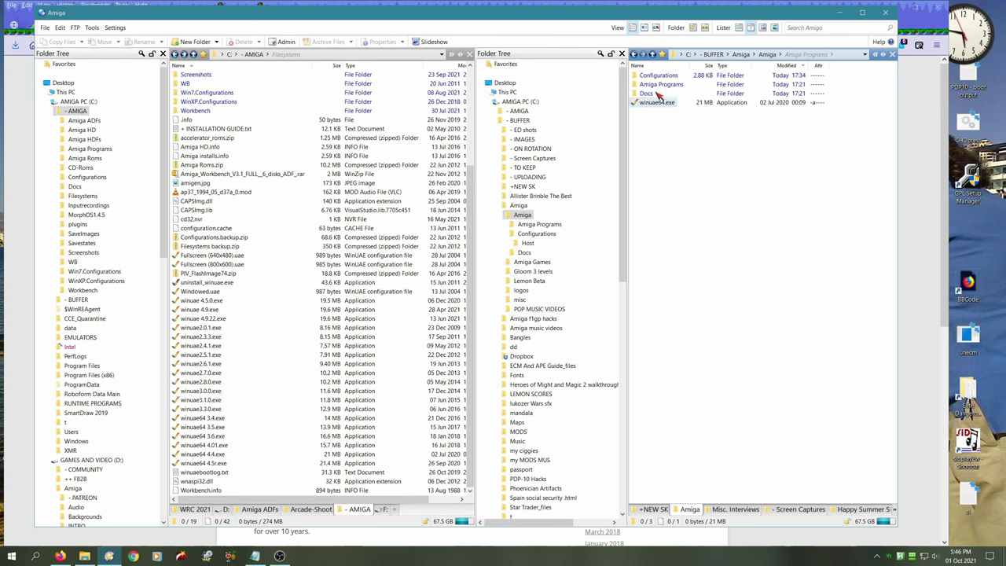
pyautogui.doubleClick(658, 75)
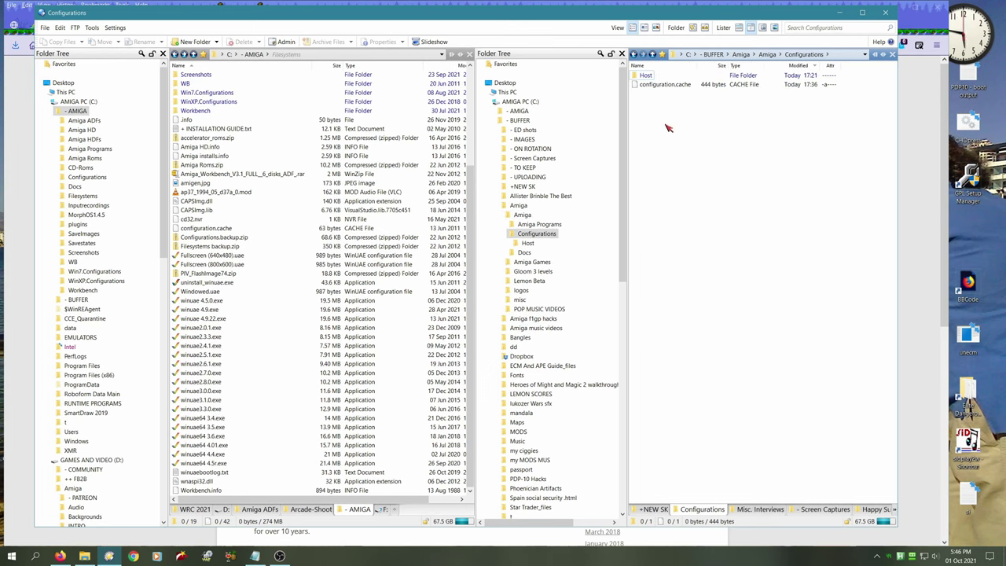
pyautogui.press('BackSpace')
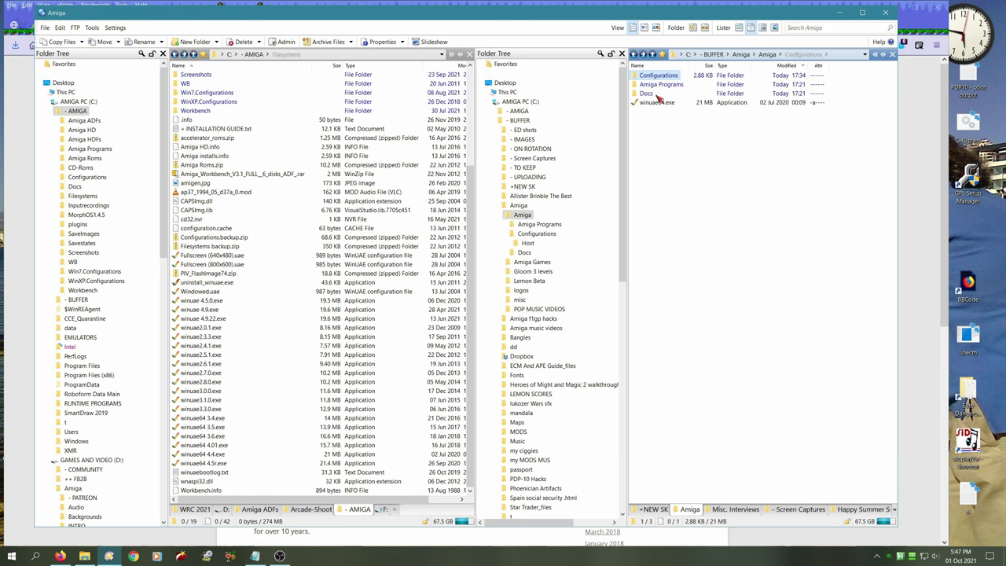
pyautogui.doubleClick(656, 75)
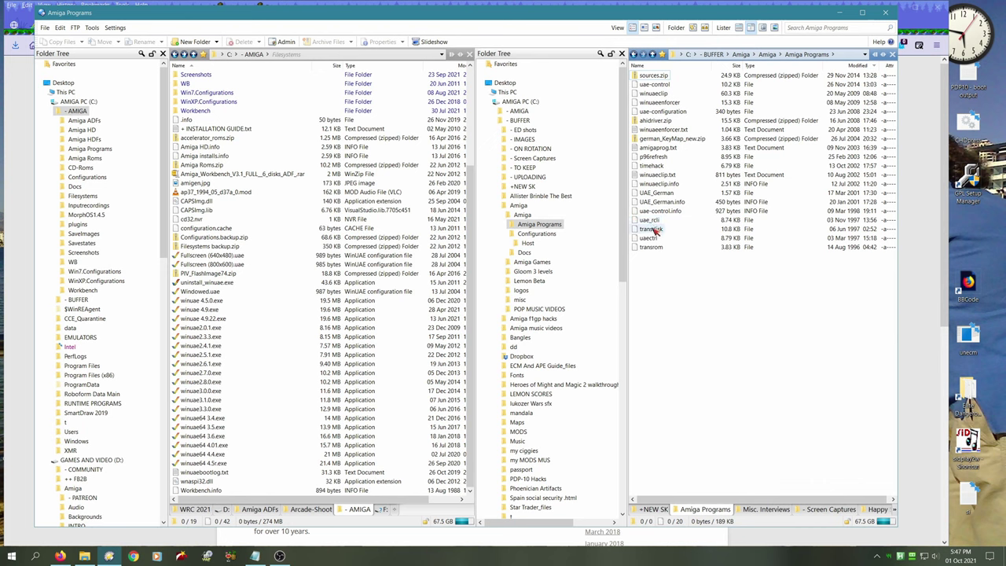
pyautogui.click(652, 248)
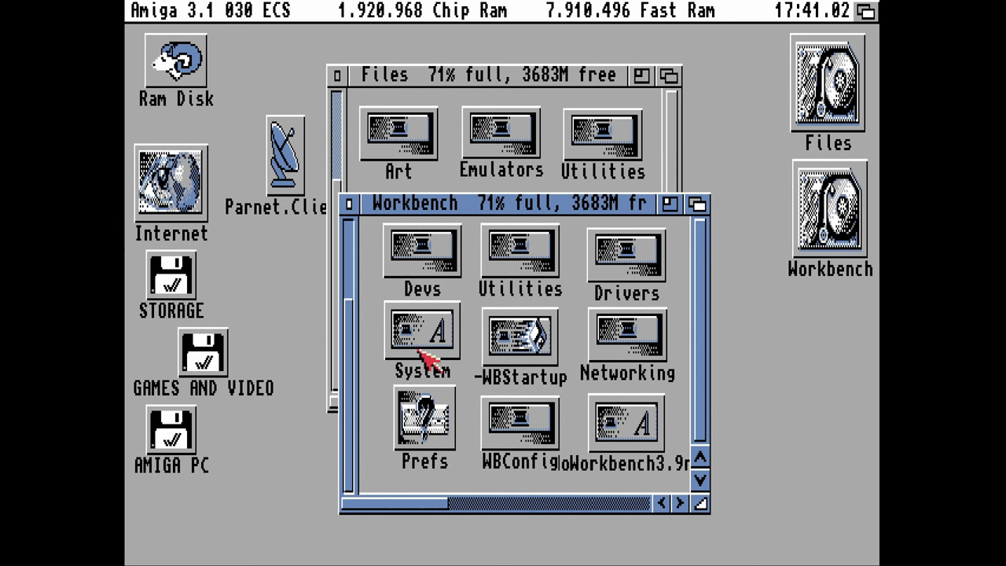
# Step: On the Amiga Workbench, start a Shell from the System drawer and run "transrom > dh0:kick.rom"
pyautogui.doubleClick(425, 330)
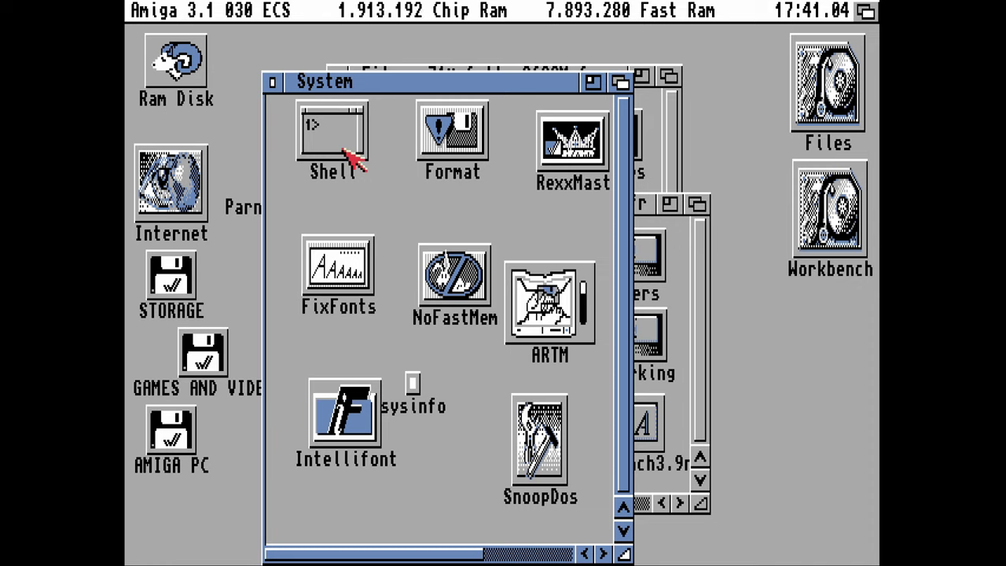
pyautogui.doubleClick(359, 147)
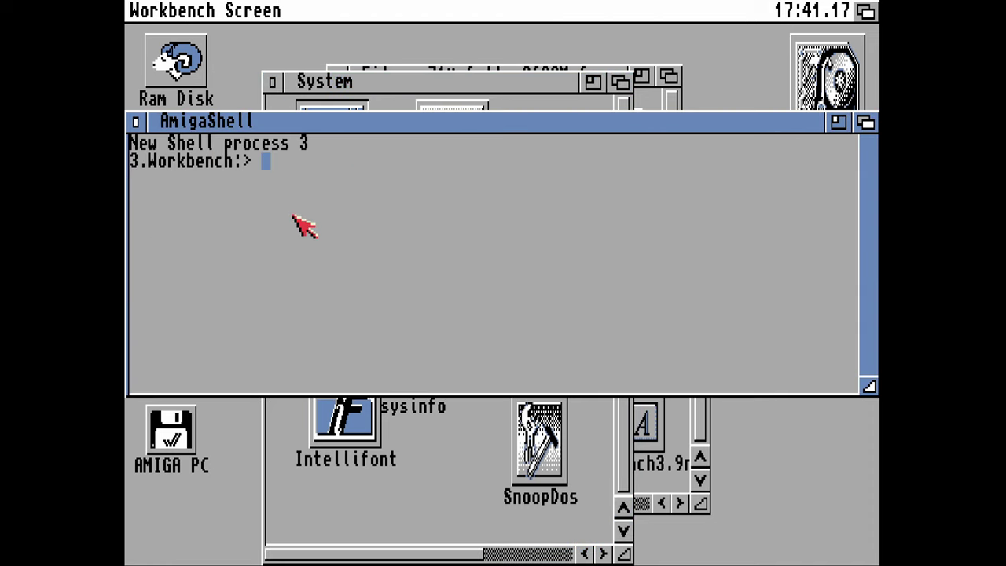
pyautogui.write('trans')
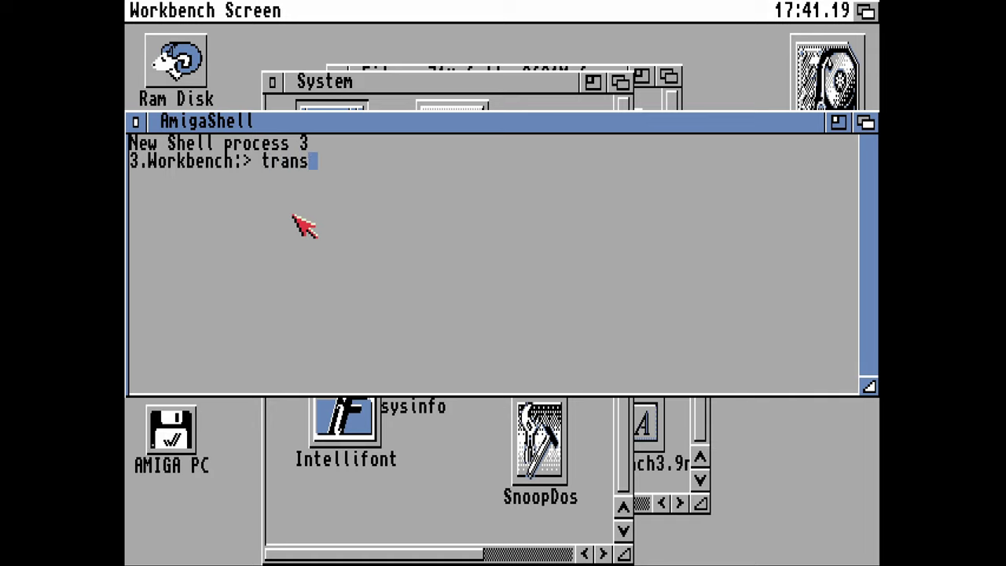
pyautogui.write('rom')
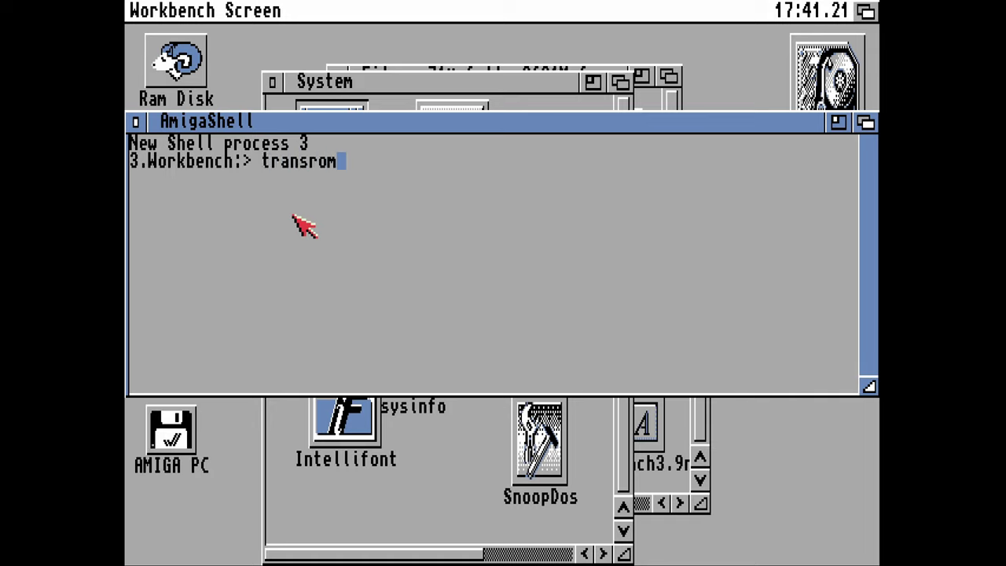
pyautogui.write(' > dh')
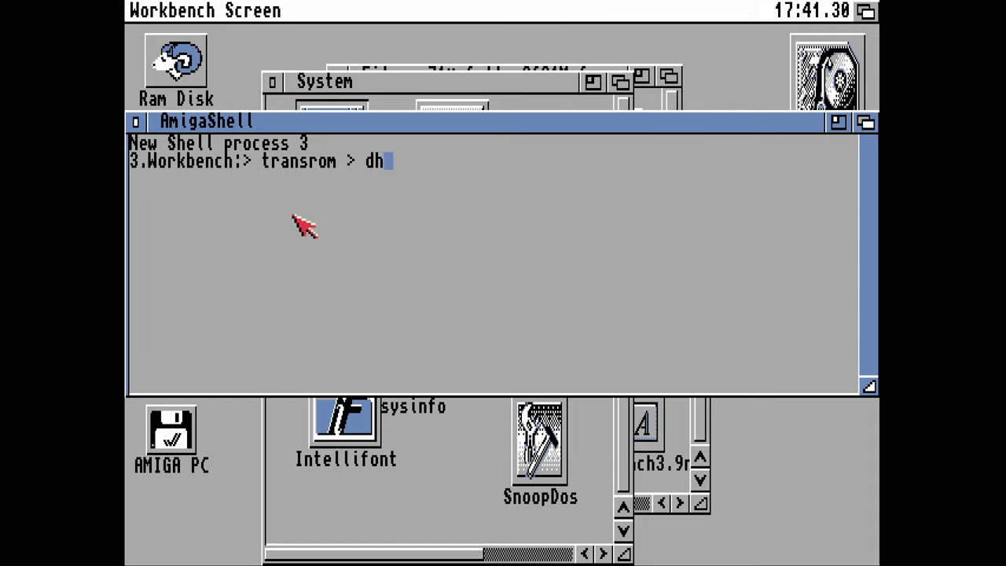
pyautogui.write('0:kick.rom')
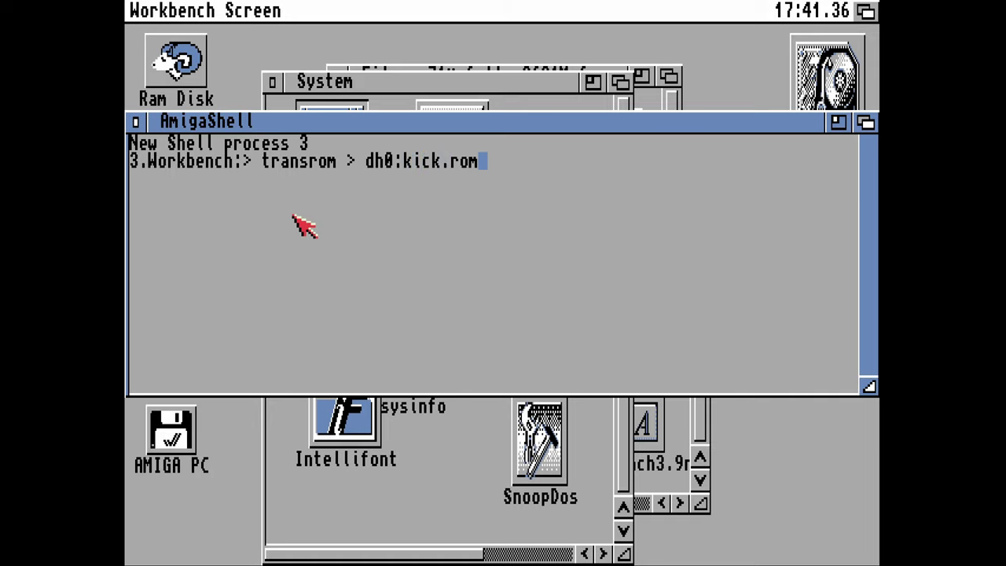
pyautogui.press('Return')
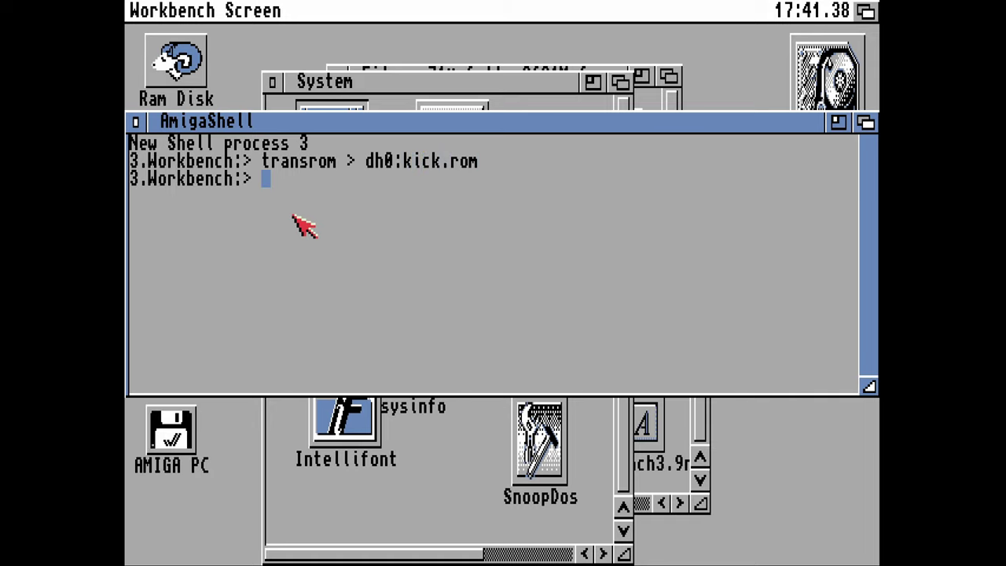
# Step: Change the Shell to dh0: and list its directory to find kick.rom
pyautogui.write('dh0:dir')
pyautogui.press('BackSpace')
pyautogui.press('BackSpace')
pyautogui.press('BackSpace')
pyautogui.press('Return')
pyautogui.write('dir')
pyautogui.press('Return')
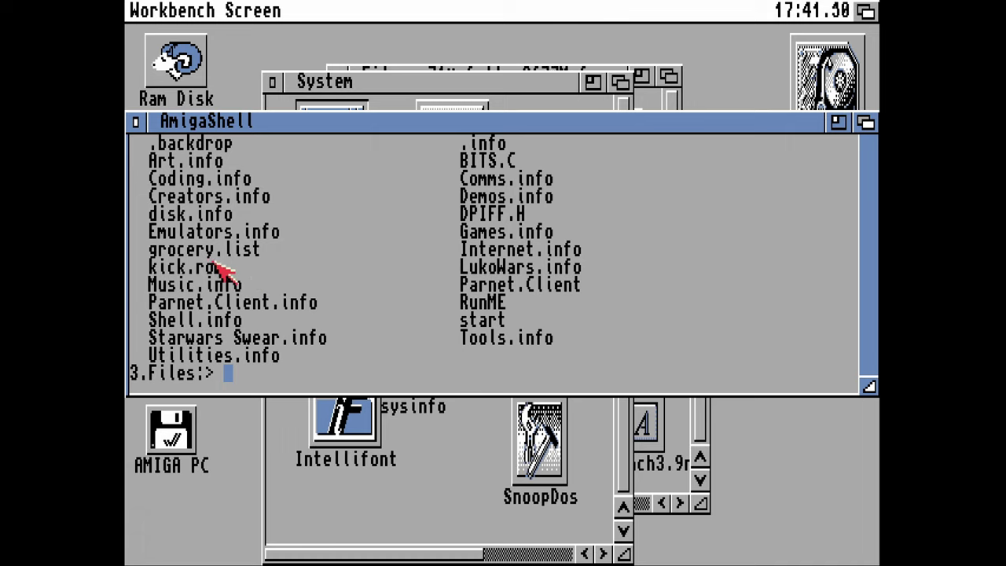
pyautogui.moveTo(151, 269); pyautogui.dragTo(251, 269)
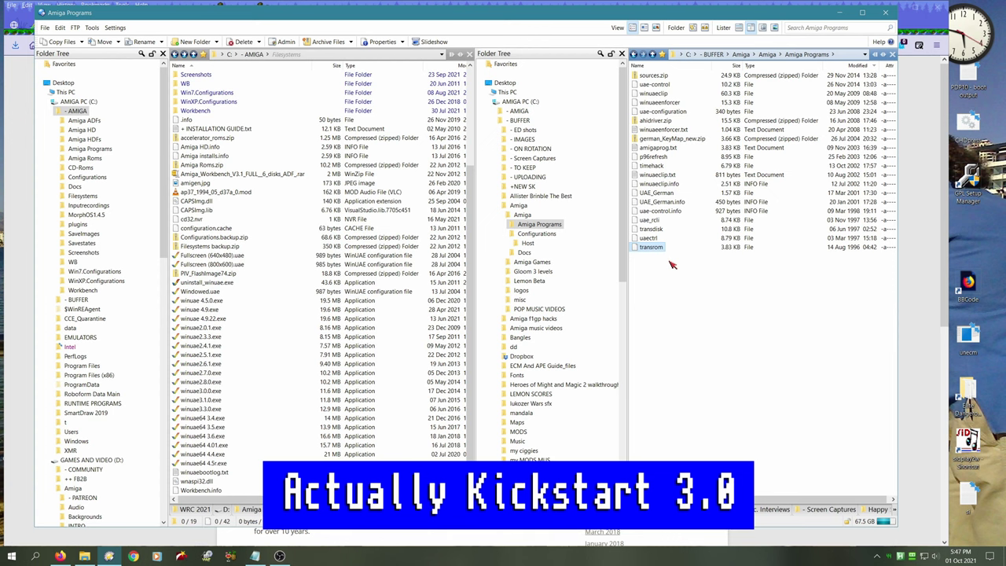
# Step: In Directory Opus, create a folder named Screenshots inside the BUFFER drive folder's Amiga\Amiga directory
pyautogui.click(522, 215)
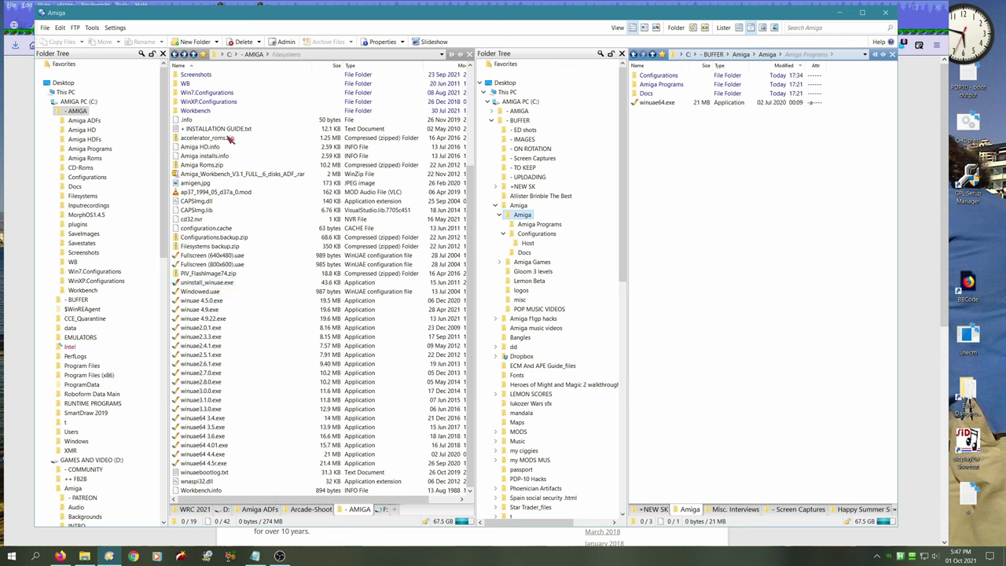
pyautogui.click(715, 228)
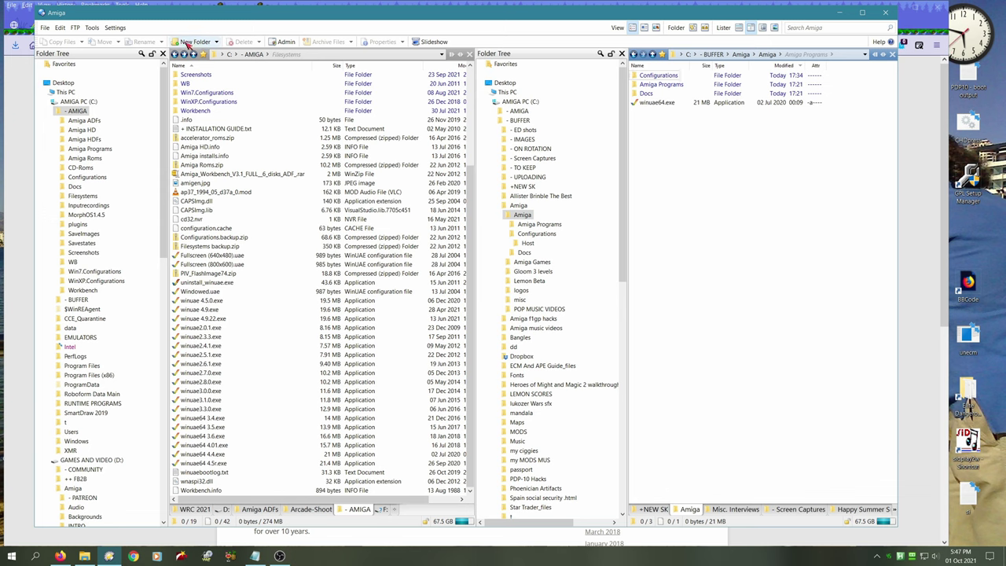
pyautogui.click(193, 42)
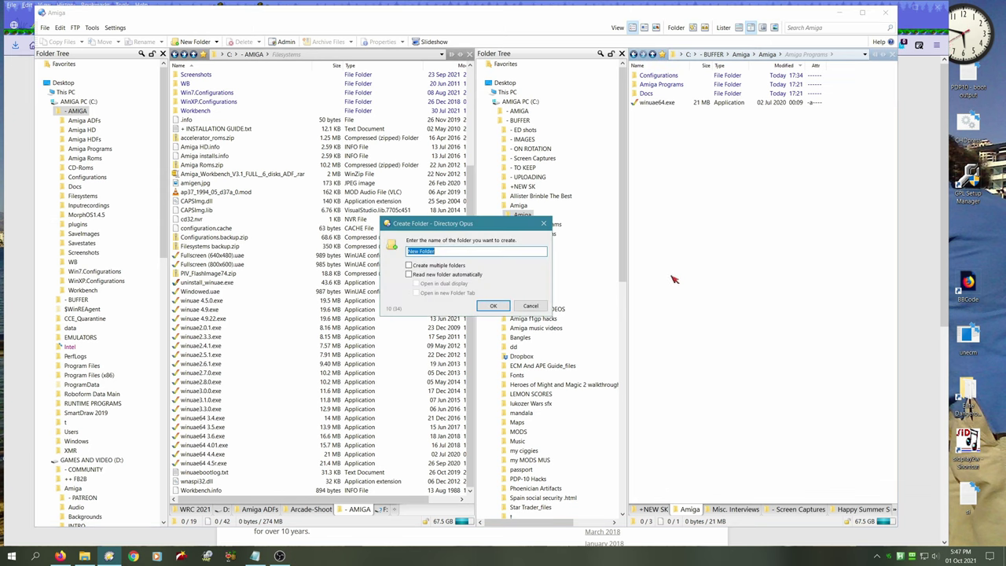
pyautogui.write('Screenshots')
pyautogui.press('Return')
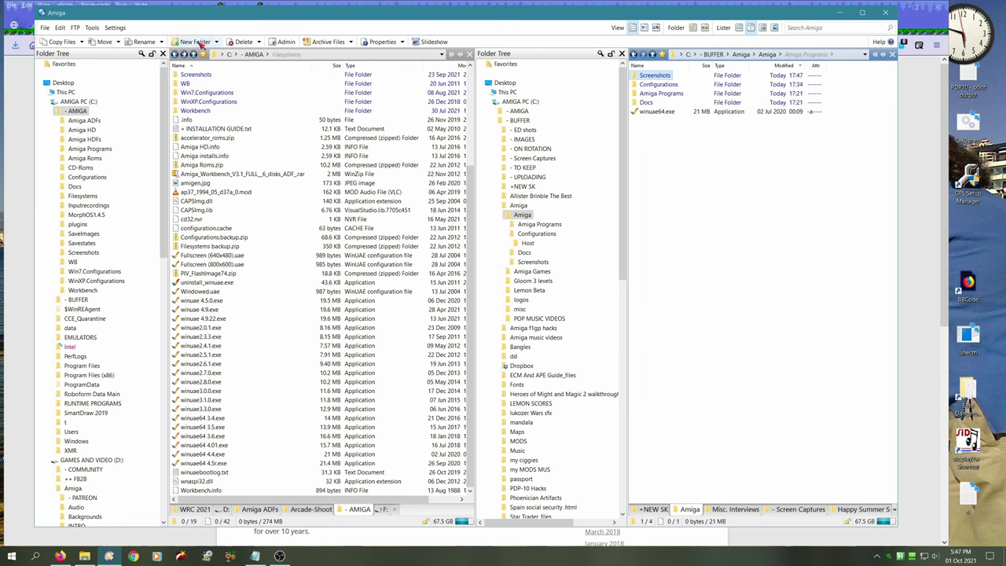
# Step: Create another folder named Roms beside the Screenshots folder
pyautogui.click(189, 46)
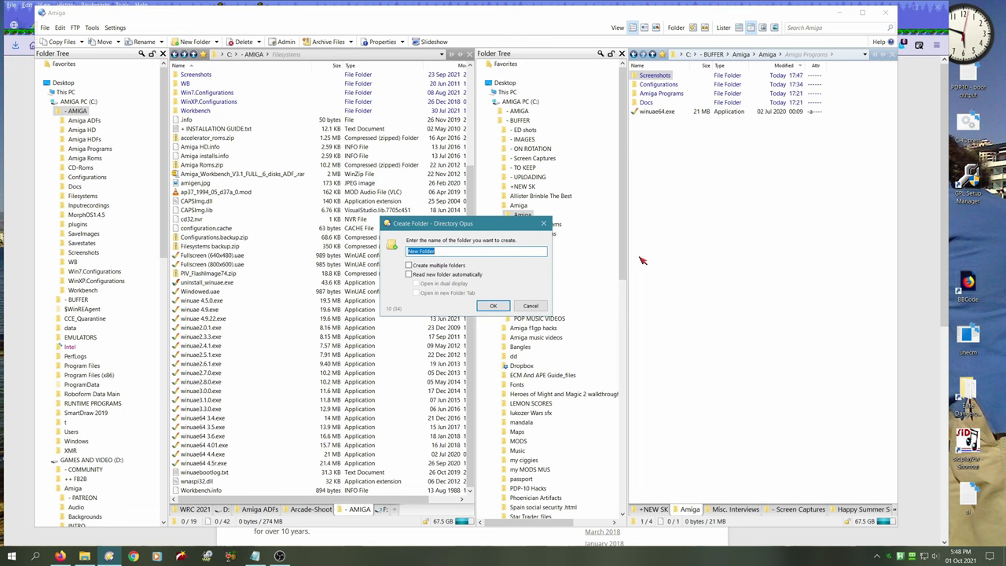
pyautogui.write('Roms')
pyautogui.press('Return')
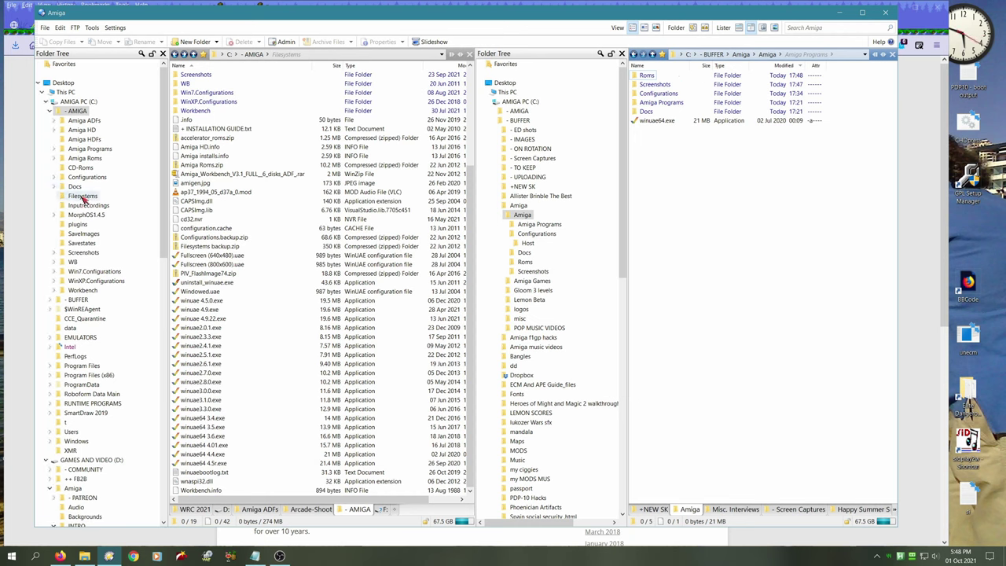
# Step: Open the Amiga Roms folder and check the file properties of kick.rom
pyautogui.click(84, 158)
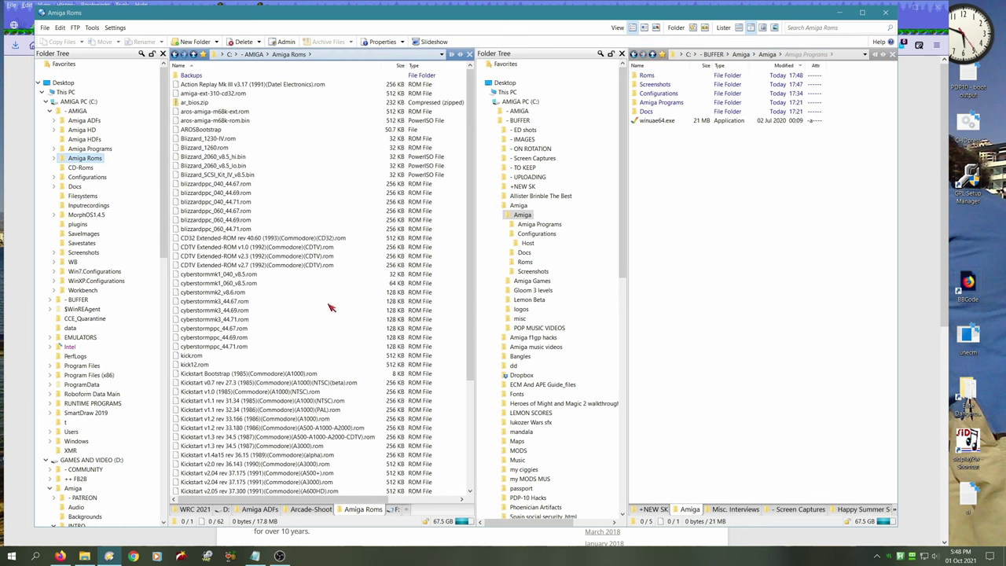
pyautogui.scroll(-5, 331, 307)
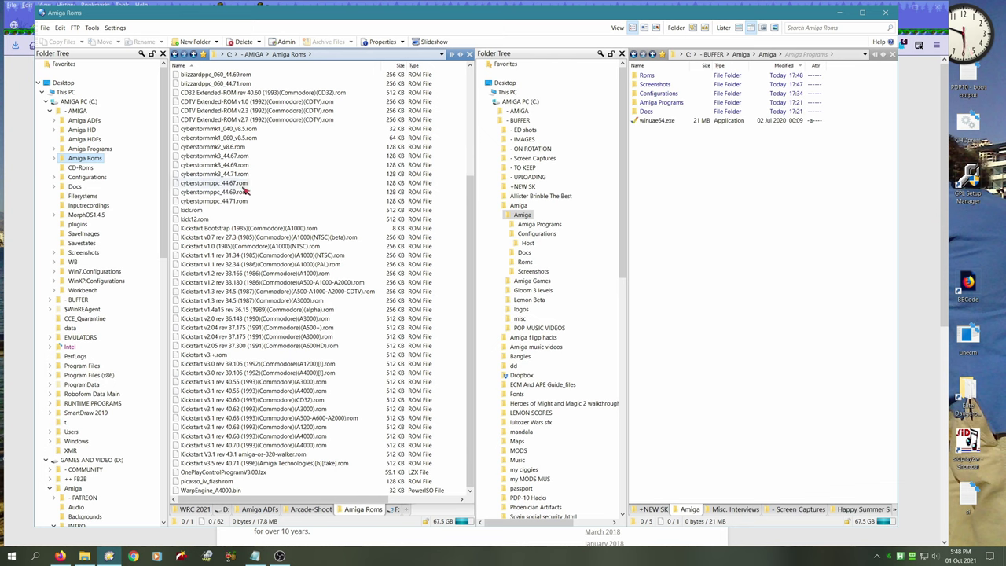
pyautogui.click(188, 211)
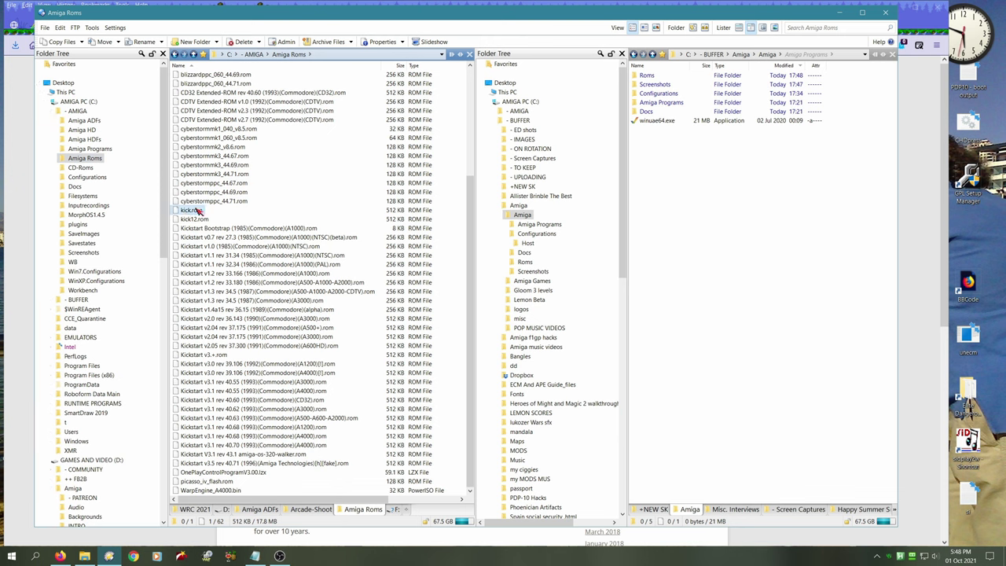
pyautogui.rightClick(181, 213)
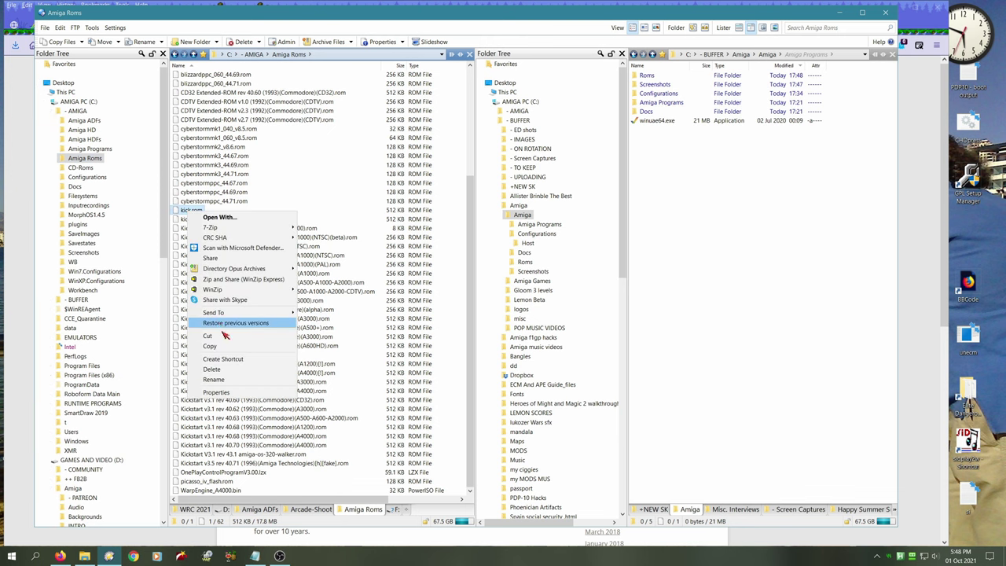
pyautogui.click(224, 398)
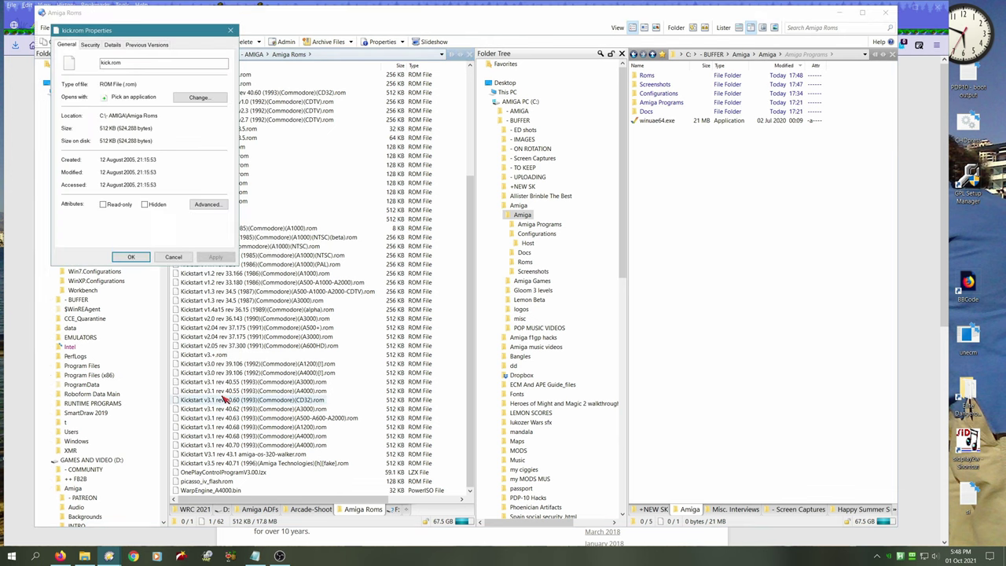
pyautogui.click(231, 30)
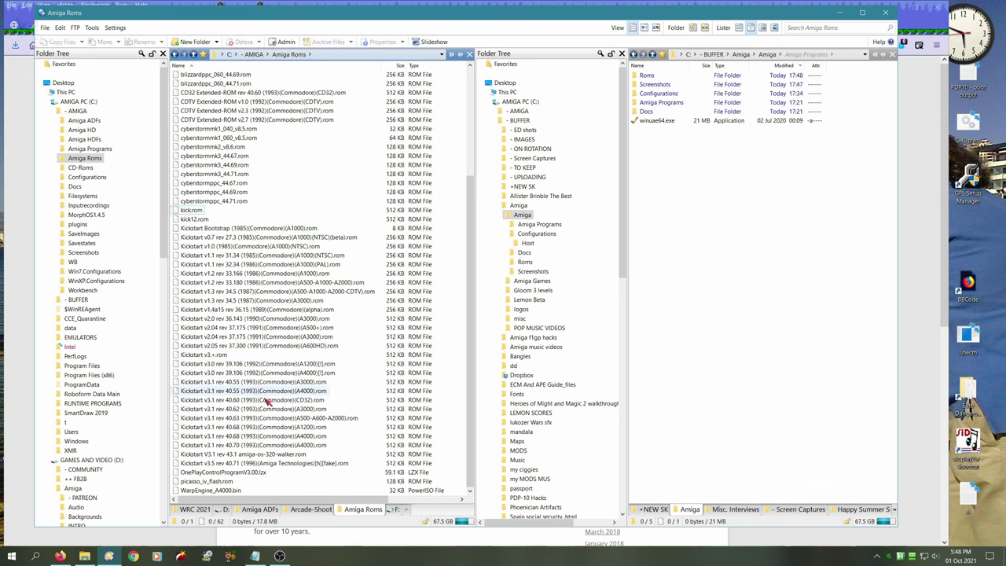
# Step: View the properties of the Kickstart v3.0 rev 39.106 A1200 ROM and copy its full file name
pyautogui.click(292, 365)
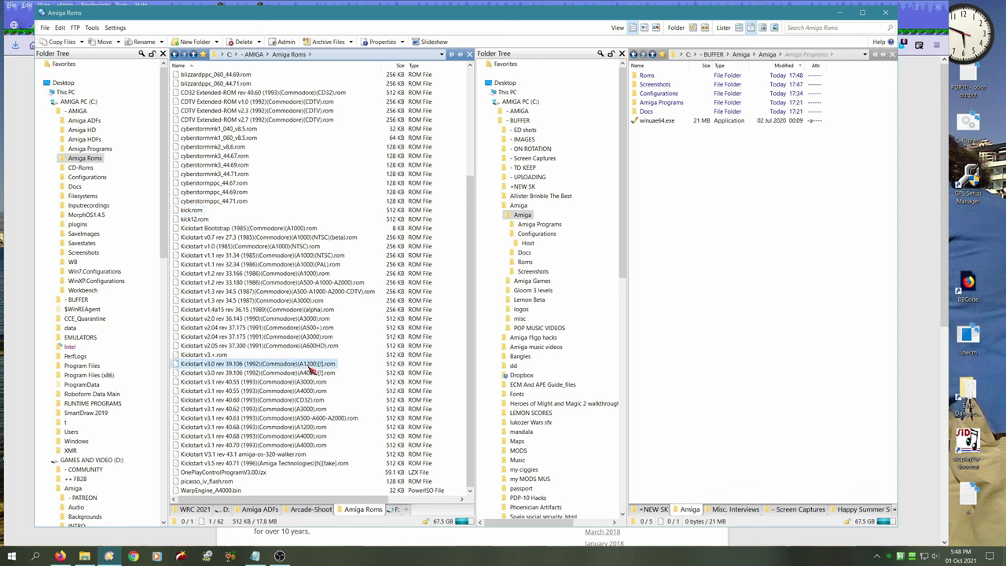
pyautogui.rightClick(315, 366)
pyautogui.click(359, 546)
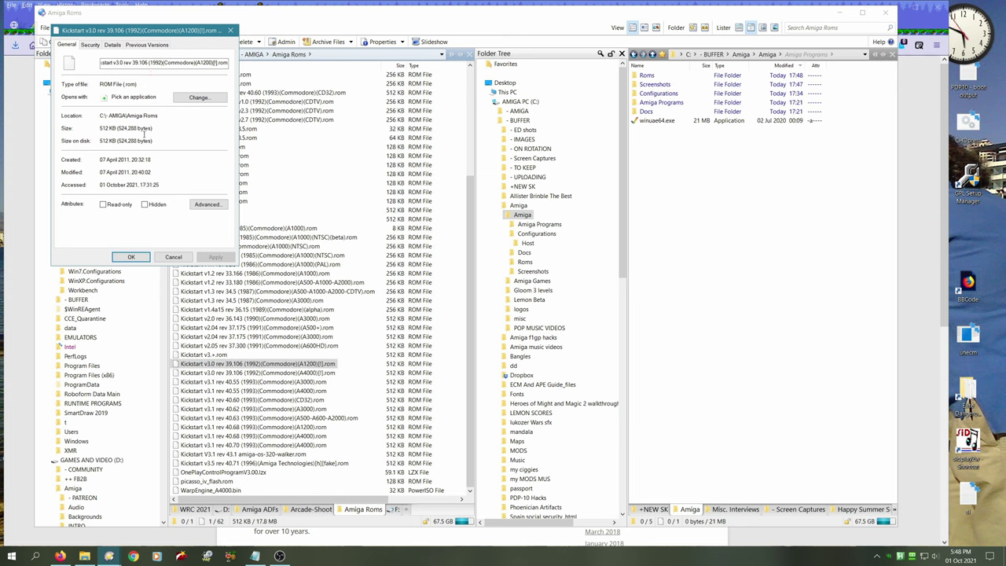
pyautogui.click(225, 63)
pyautogui.moveTo(226, 62); pyautogui.dragTo(55, 67)
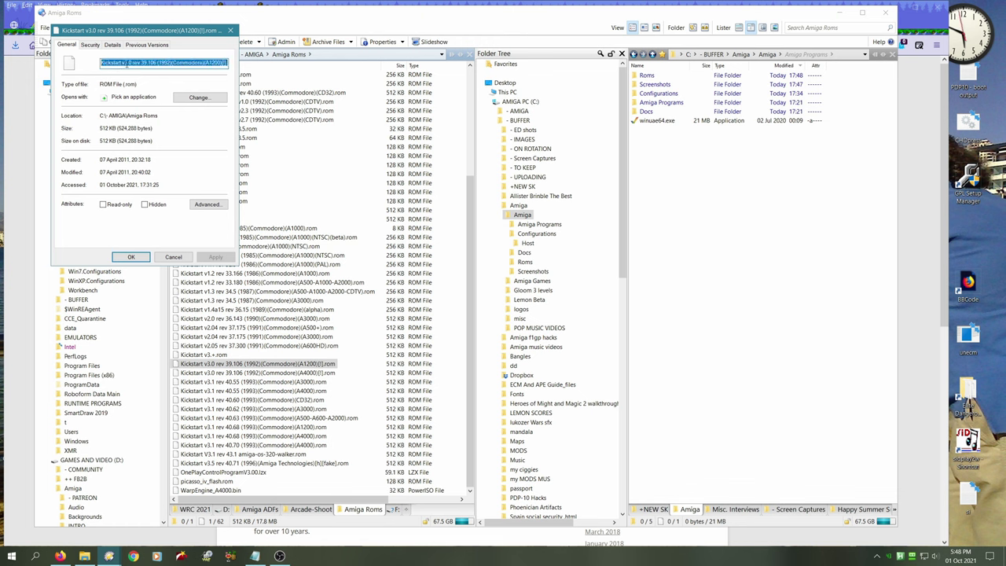
pyautogui.rightClick(126, 69)
pyautogui.click(150, 91)
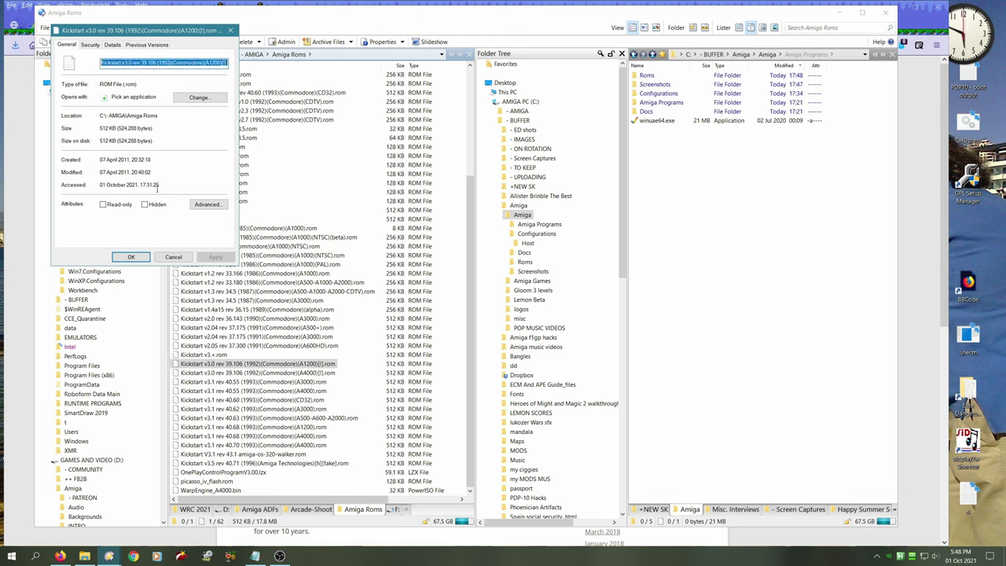
pyautogui.click(132, 257)
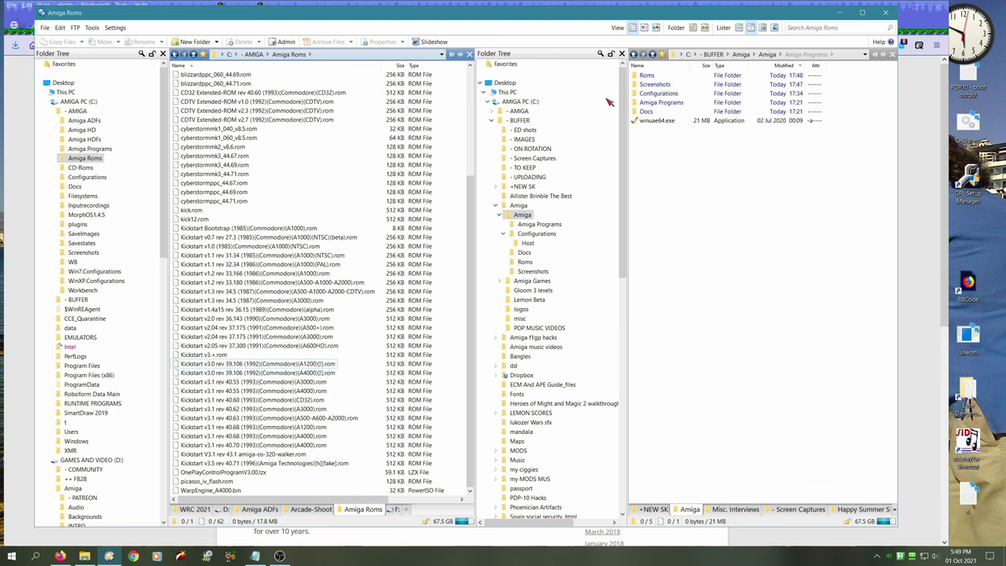
# Step: Move kick.rom from the Amiga Roms folder into the new, empty Roms folder
pyautogui.doubleClick(646, 75)
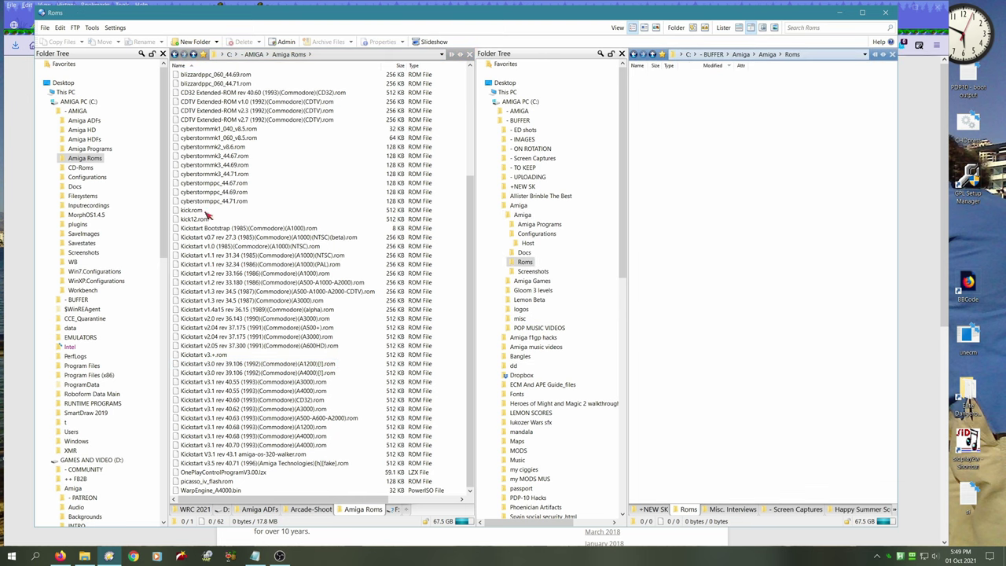
pyautogui.moveTo(197, 211); pyautogui.dragTo(746, 216)
pyautogui.click(696, 137)
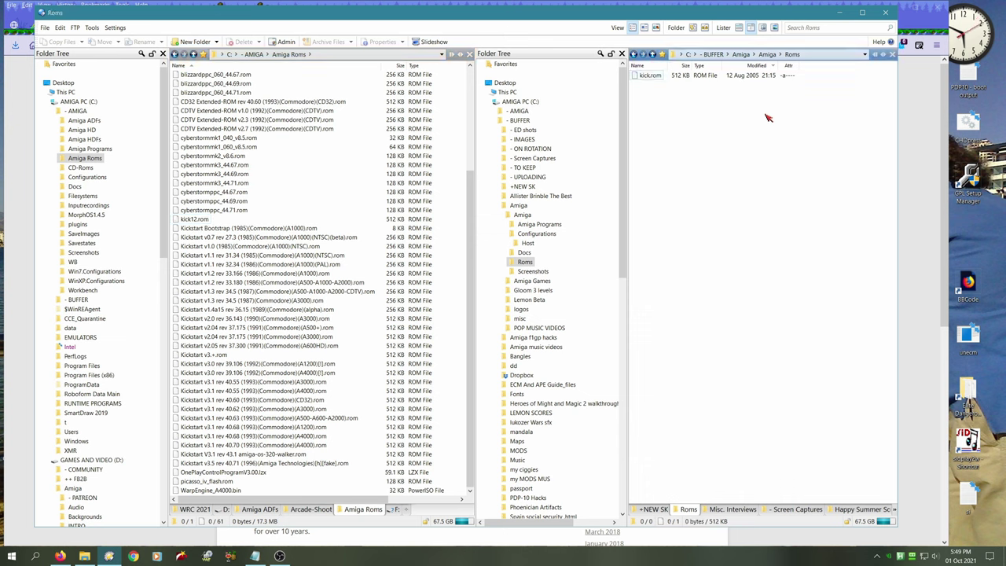
# Step: Rename kick.rom in the Roms folder to Kickstart v3.0 rev 39.106 (1992)(Commodore)(A1200)[!].rom, using the copied name
pyautogui.click(647, 77)
pyautogui.click(651, 77)
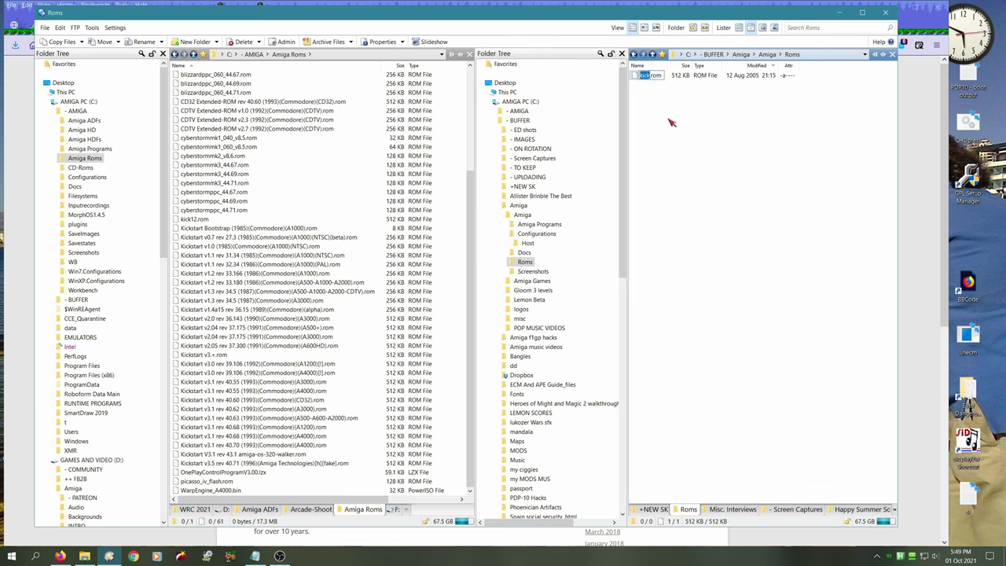
pyautogui.hotkey('ctrl', 'v')
pyautogui.press('BackSpace')
pyautogui.press('BackSpace')
pyautogui.press('BackSpace')
pyautogui.press('BackSpace')
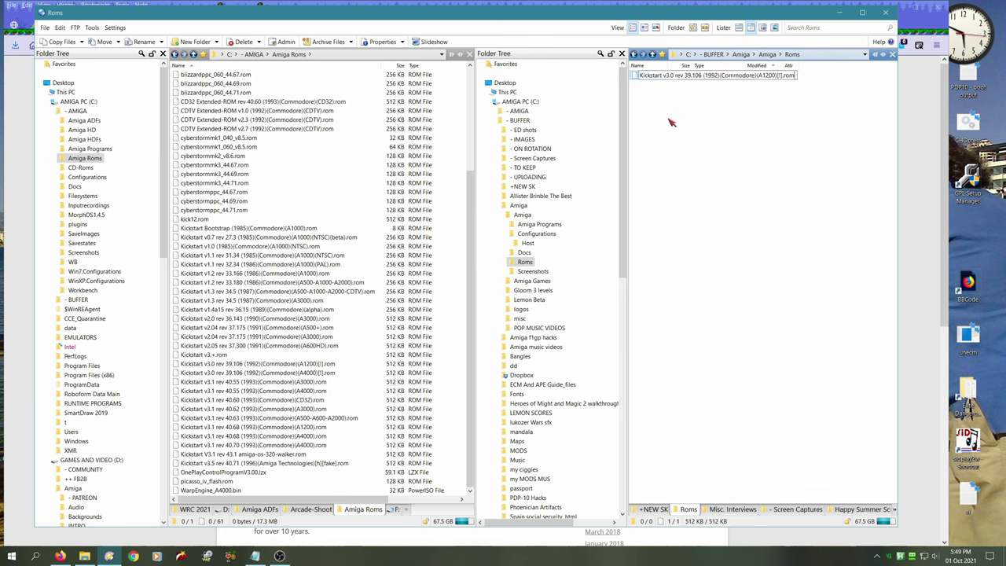
pyautogui.press('Return')
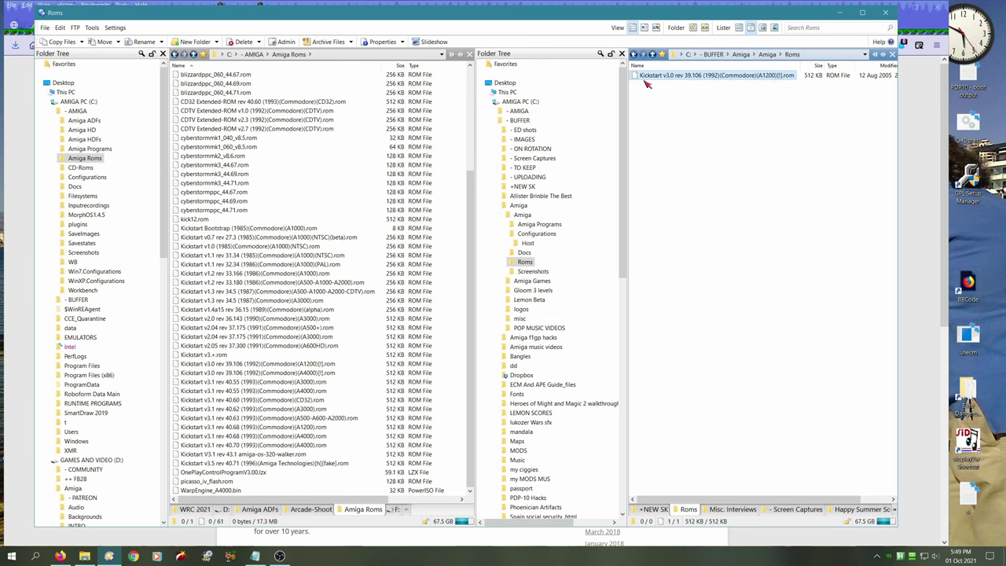
pyautogui.click(703, 114)
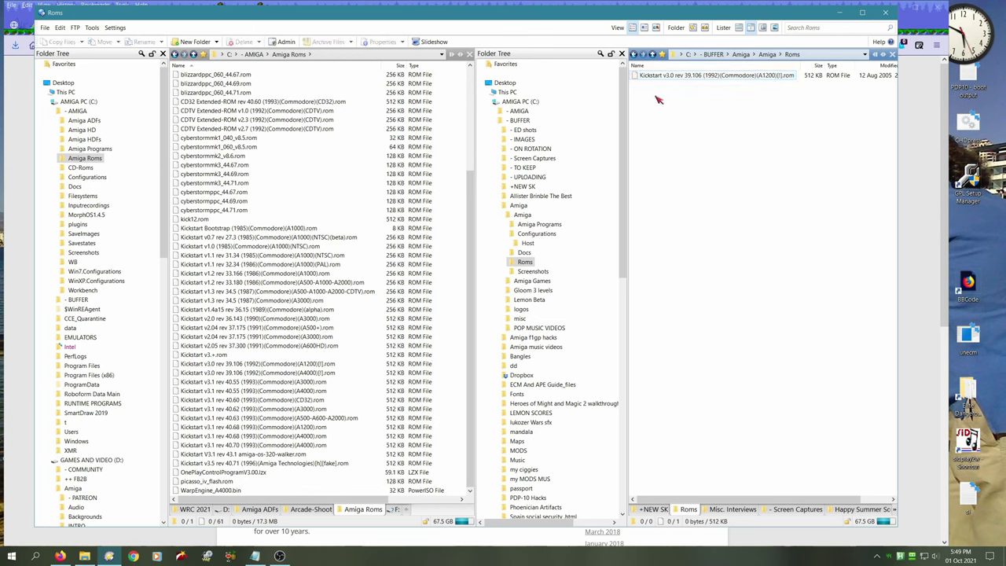
# Step: Launch winuae64.exe from the Amiga folder that contains Roms, and open the emulator's Paths settings
pyautogui.click(525, 215)
pyautogui.click(674, 180)
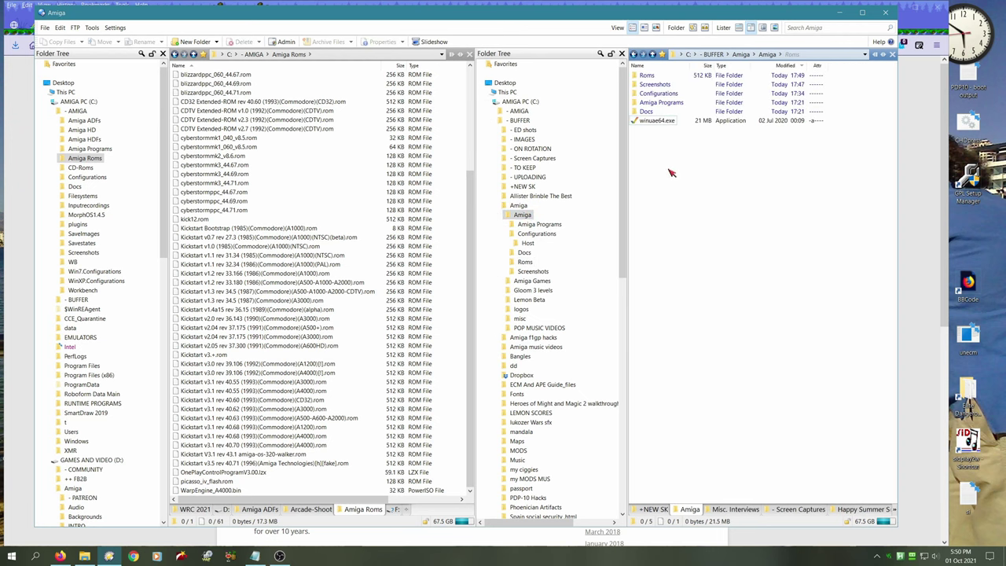
pyautogui.click(653, 122)
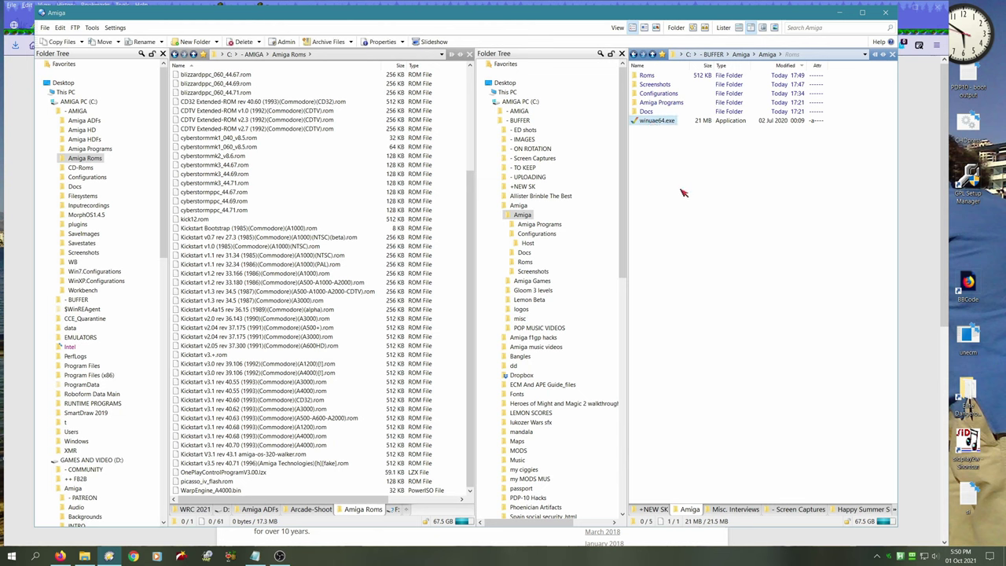
pyautogui.doubleClick(657, 121)
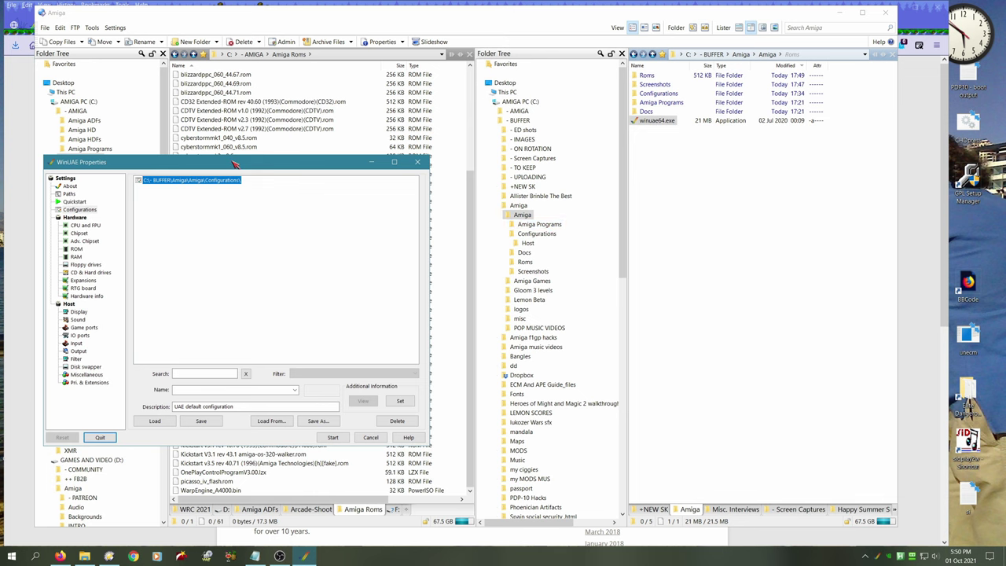
pyautogui.moveTo(234, 164); pyautogui.dragTo(360, 161)
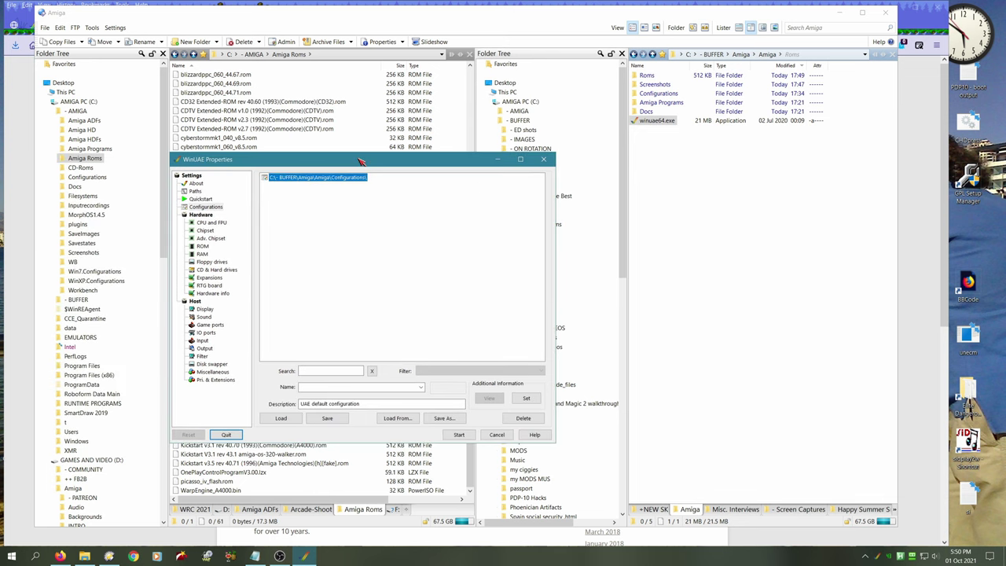
pyautogui.click(196, 184)
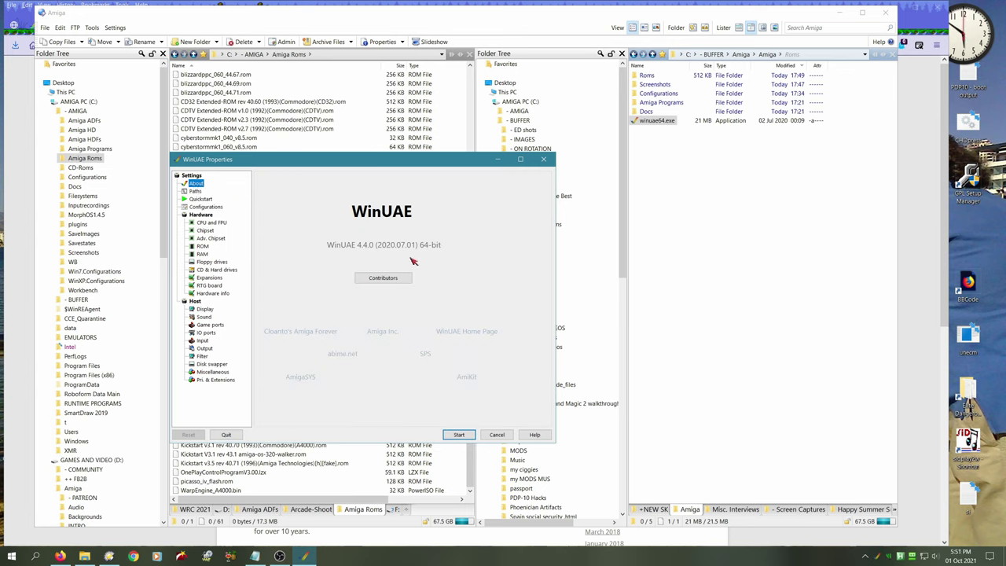
pyautogui.click(196, 191)
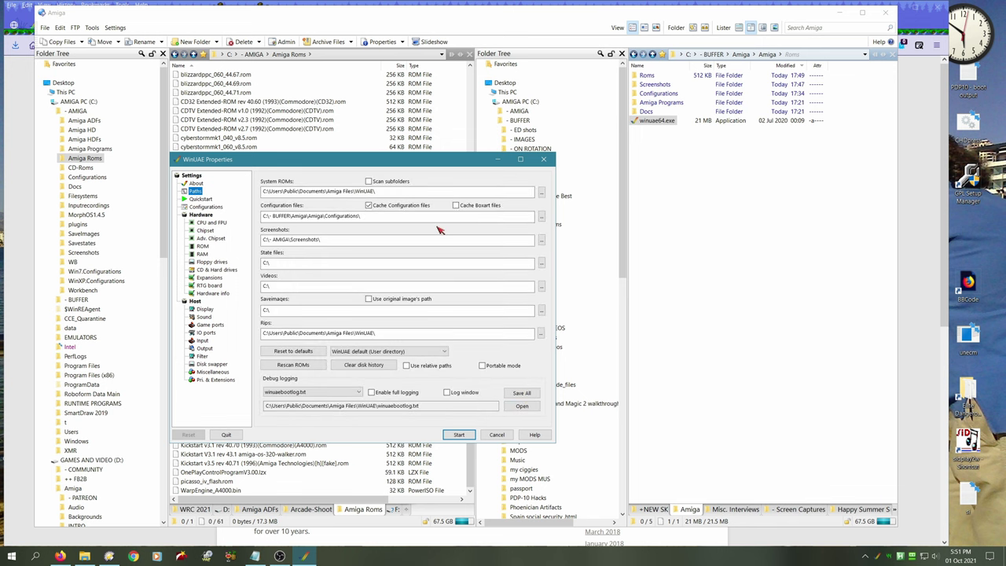
# Step: Set the System ROMs path to C:\- BUFFER\Amiga\Amiga and close the ROM scan report
pyautogui.click(541, 193)
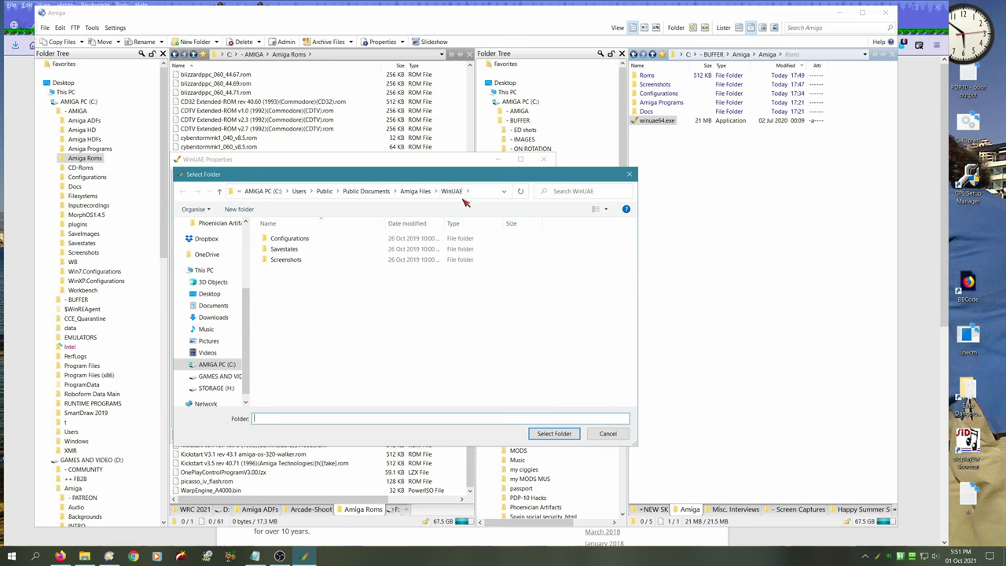
pyautogui.click(607, 434)
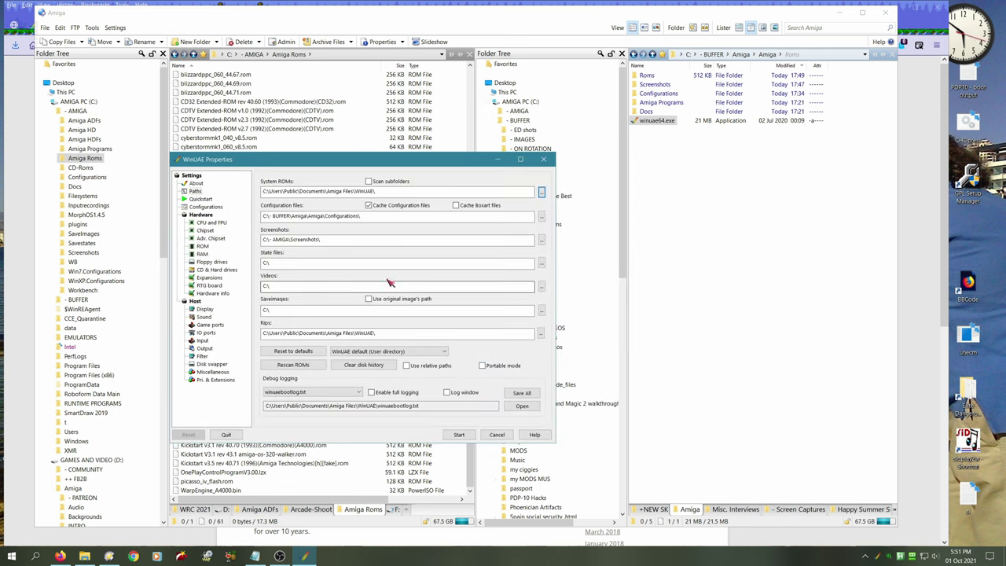
pyautogui.click(541, 192)
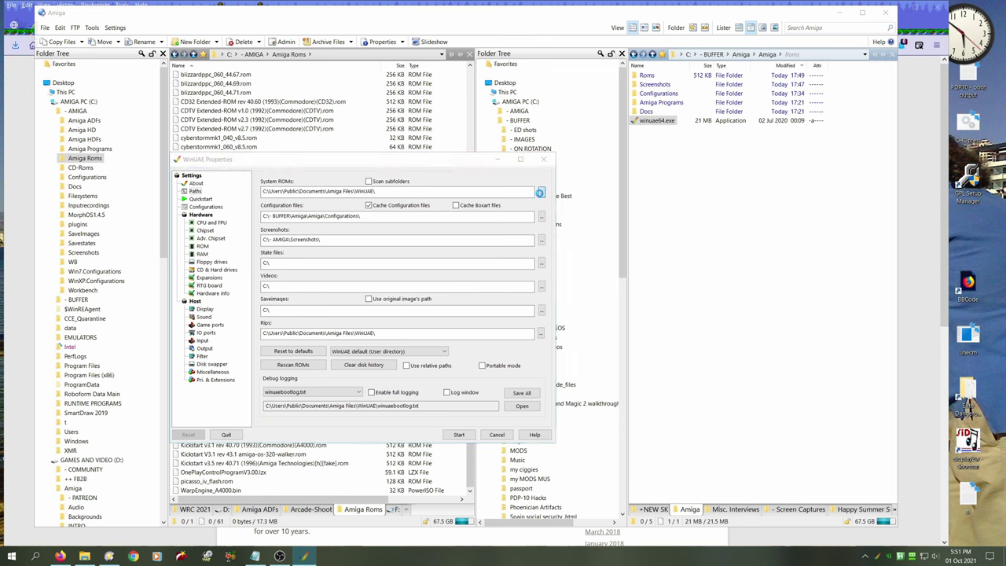
pyautogui.click(259, 192)
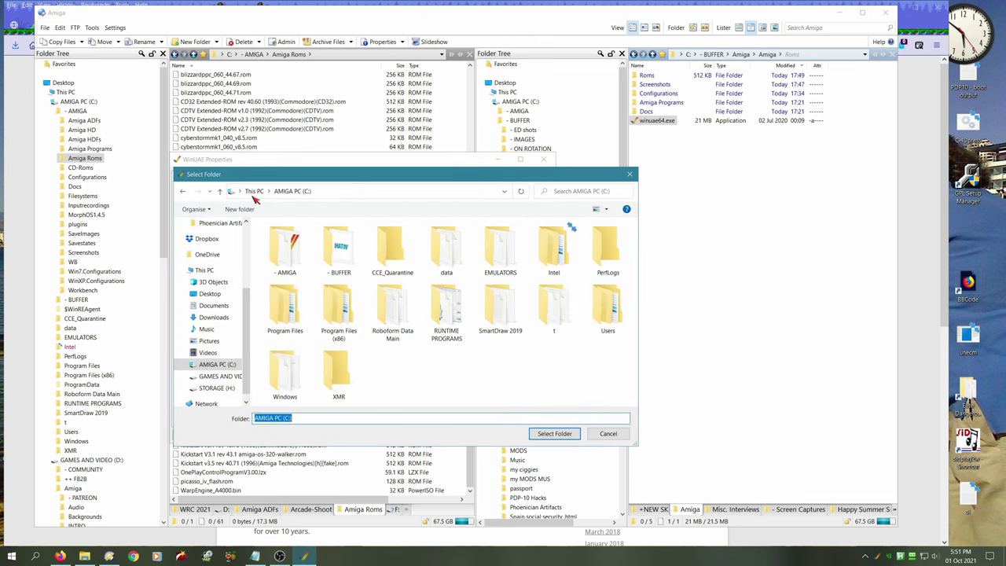
pyautogui.doubleClick(331, 253)
pyautogui.doubleClick(281, 249)
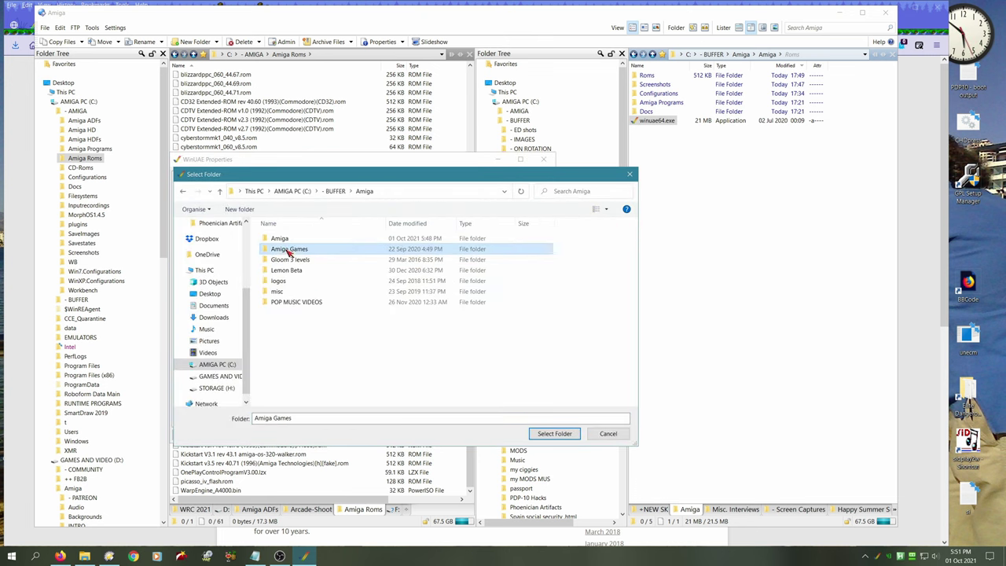
pyautogui.doubleClick(282, 238)
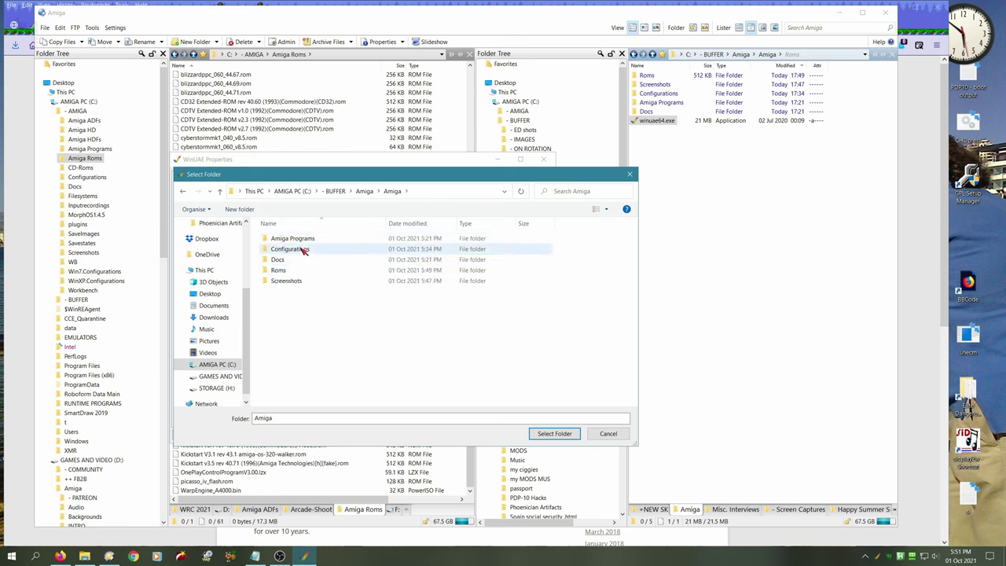
pyautogui.click(555, 433)
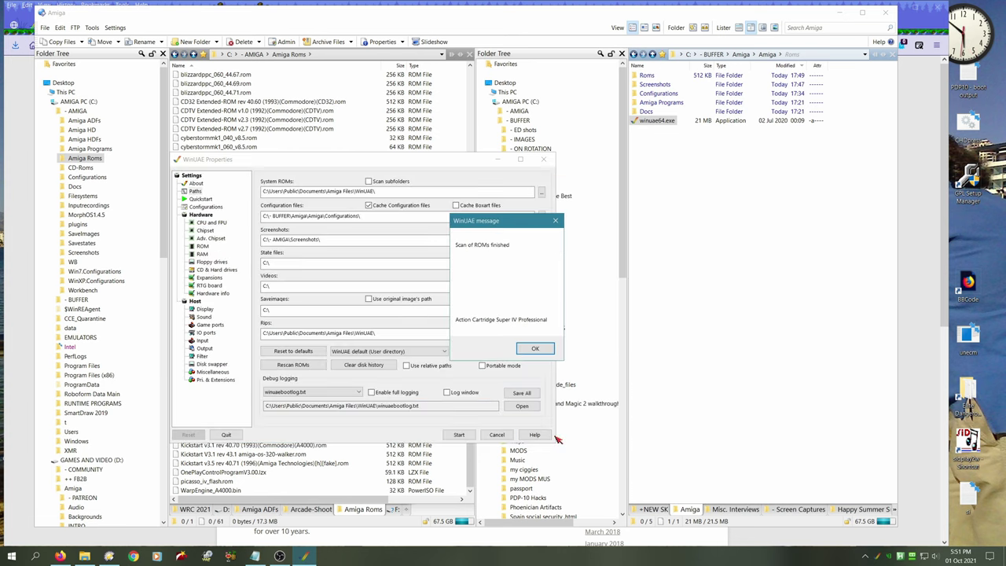
pyautogui.click(534, 350)
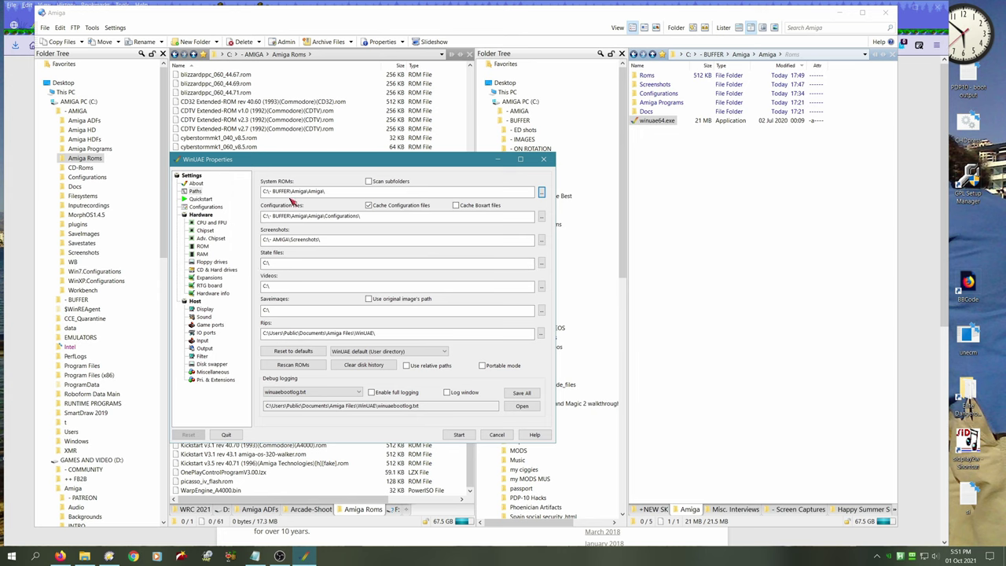
# Step: Set the System ROMs path to C:\- BUFFER\Amiga\Amiga\Roms and close the ROM scan report
pyautogui.click(542, 193)
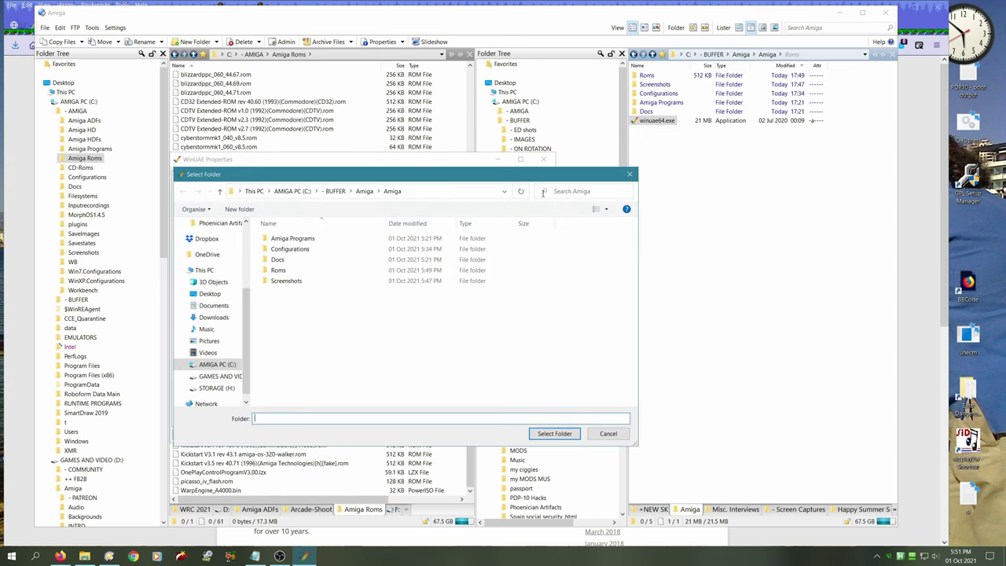
pyautogui.click(270, 273)
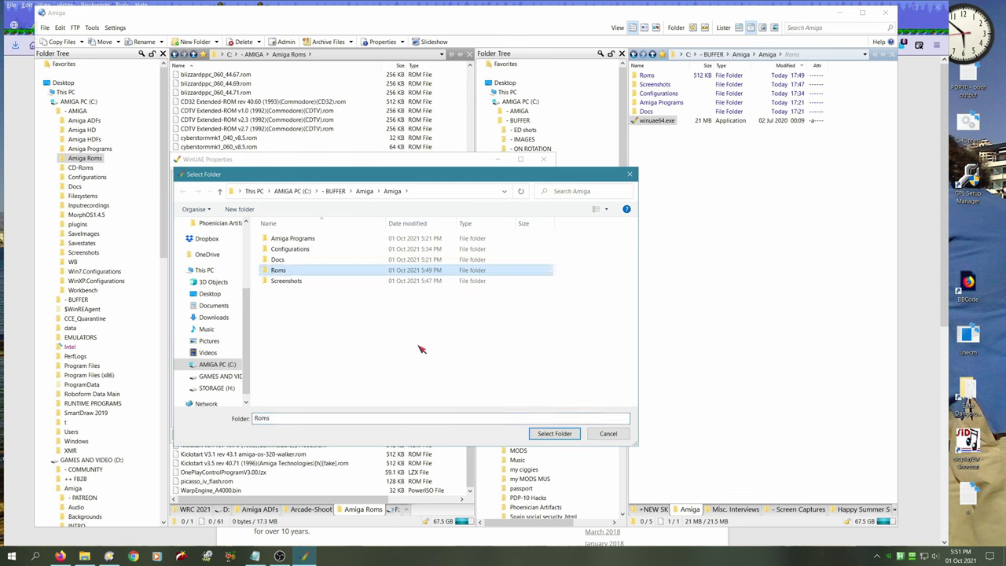
pyautogui.click(553, 434)
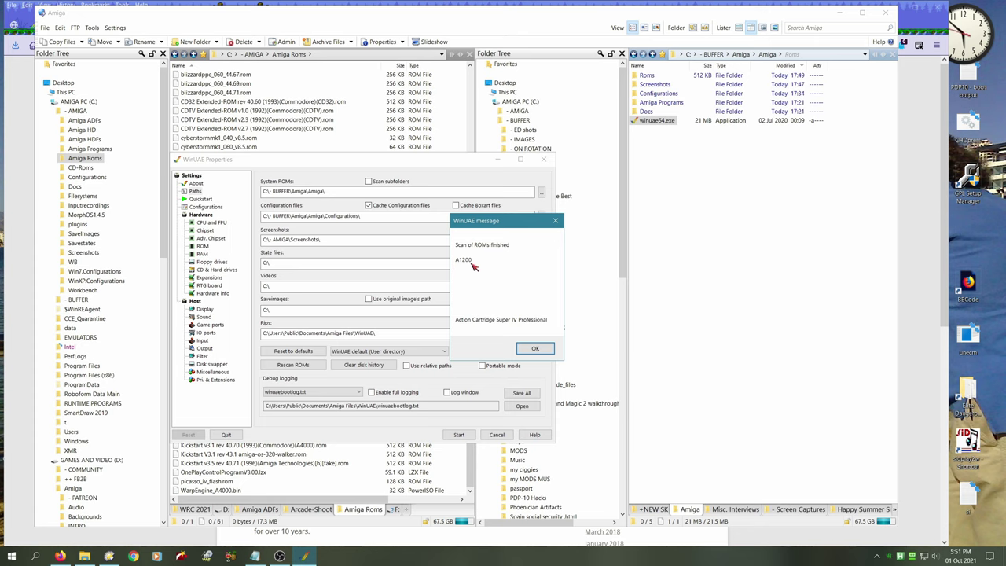
pyautogui.click(542, 350)
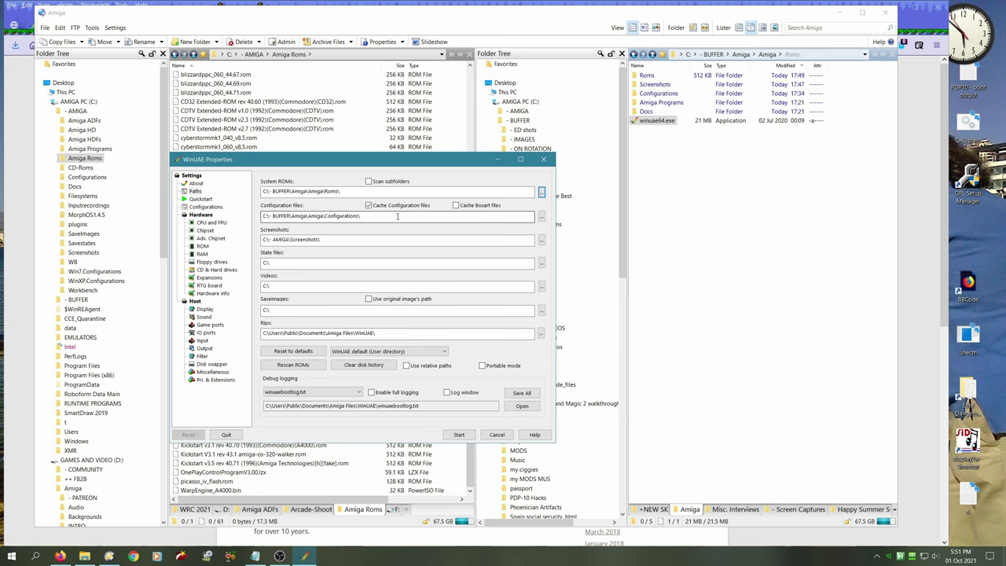
# Step: Set the Screenshots path to C:\- BUFFER\Amiga\Amiga\Screenshots
pyautogui.click(541, 240)
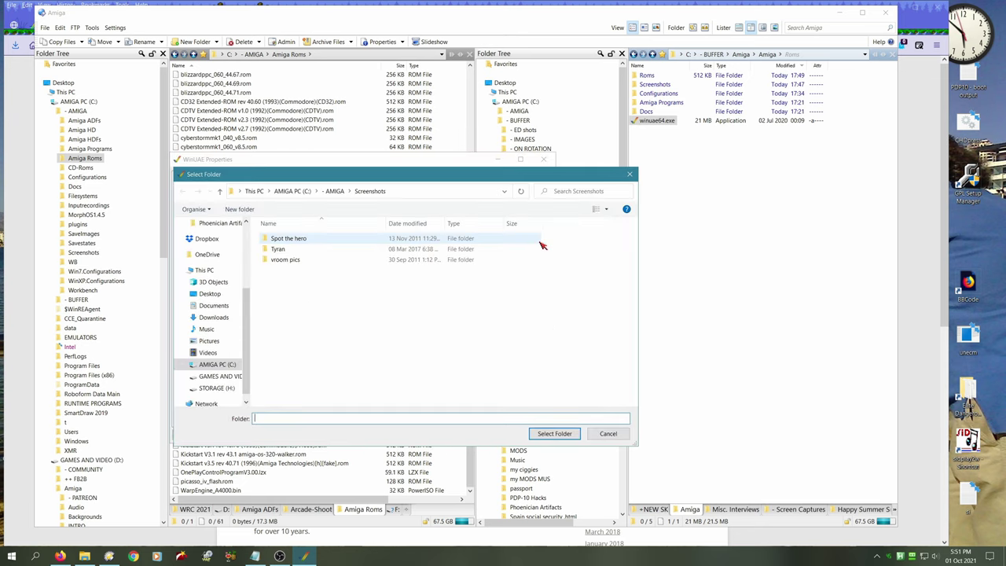
pyautogui.click(292, 191)
pyautogui.doubleClick(326, 239)
pyautogui.doubleClick(285, 249)
pyautogui.click(290, 241)
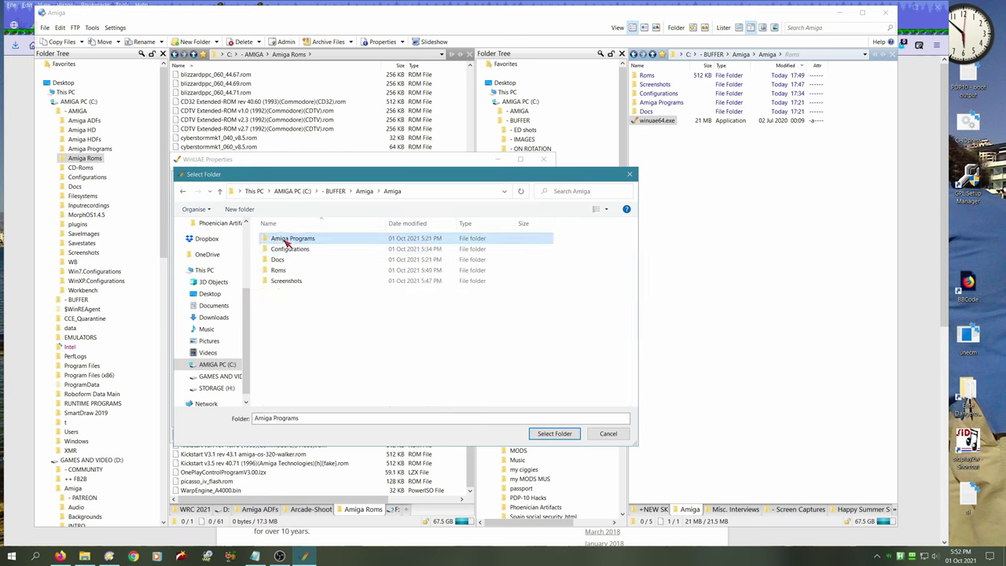
pyautogui.click(292, 281)
pyautogui.click(553, 434)
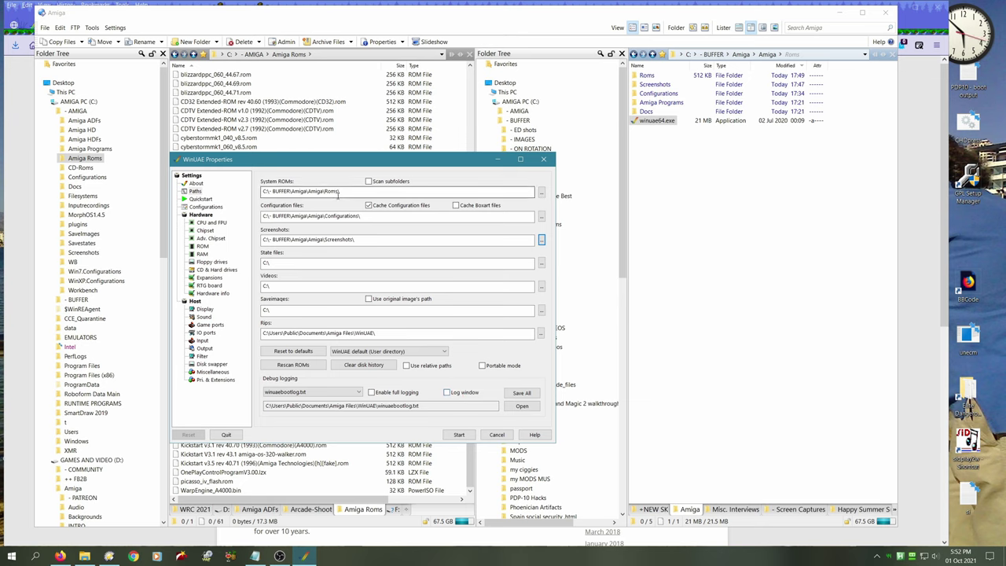
# Step: Choose KS ROM v3.1 (A1200) rev 40.68 (512k) as the main ROM file in the ROM settings
pyautogui.click(202, 247)
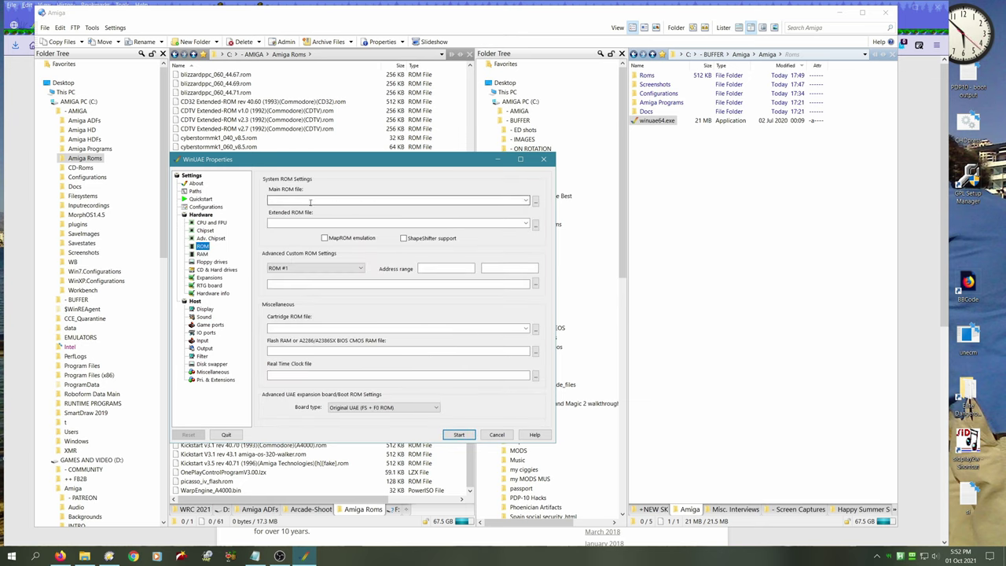
pyautogui.click(526, 200)
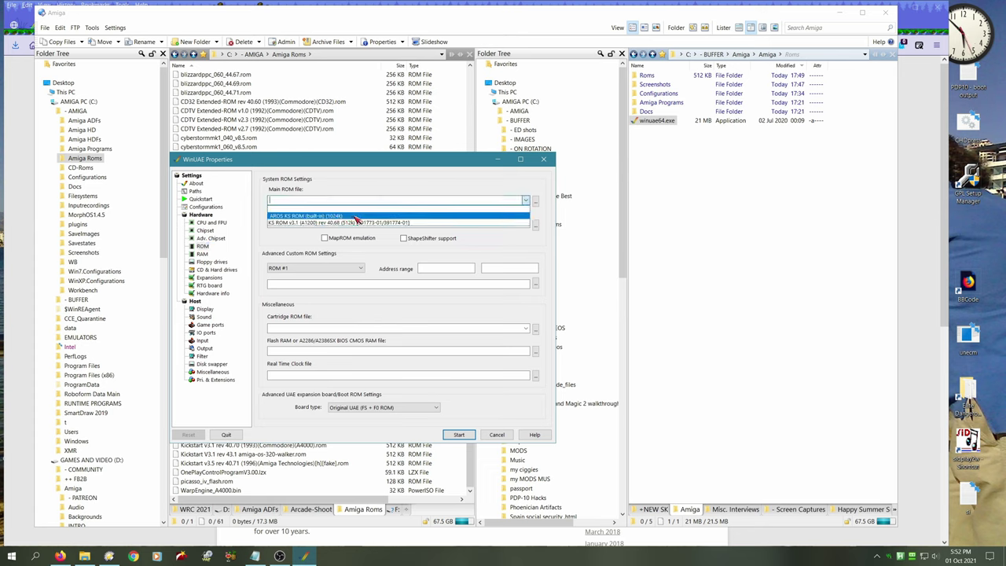
pyautogui.click(363, 223)
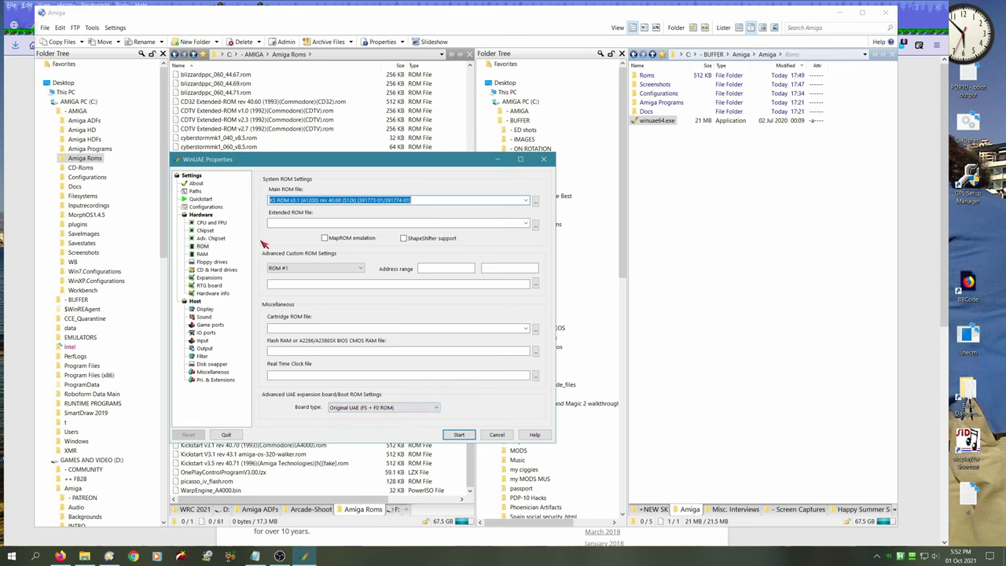
# Step: Set the emulated CPU to 68020 and its cycle-exact CPU frequency to 4x (A1200)
pyautogui.click(211, 207)
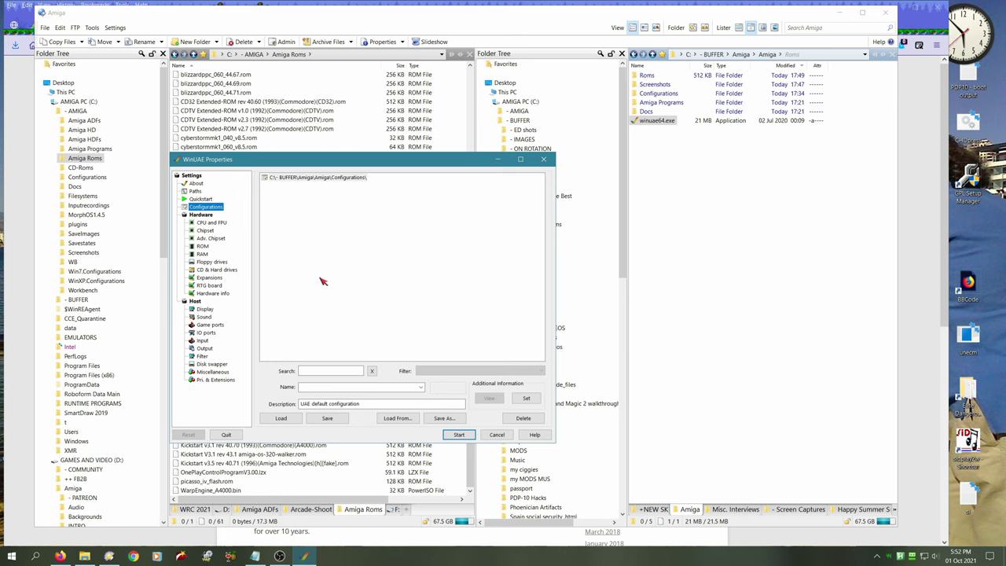
pyautogui.click(212, 224)
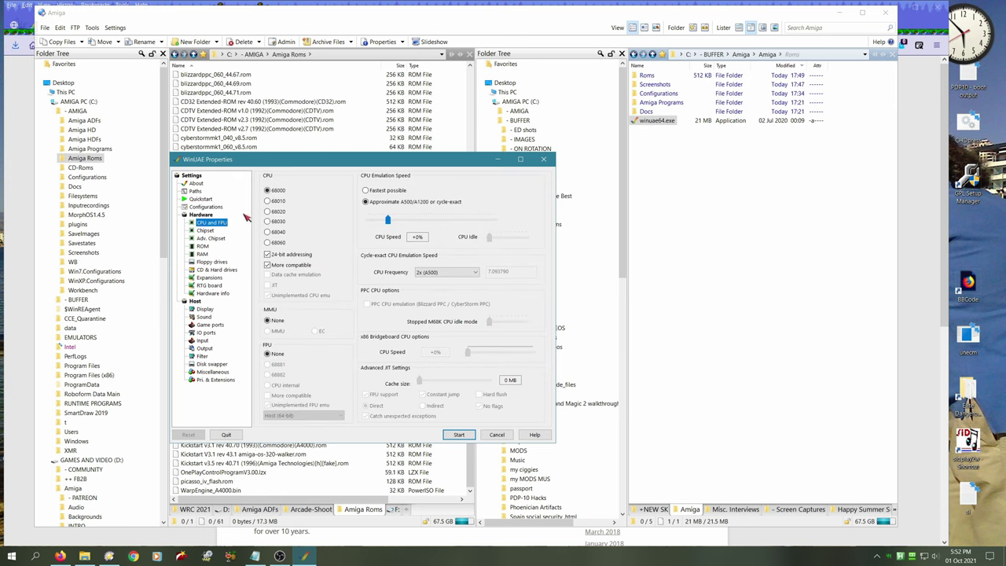
pyautogui.click(268, 211)
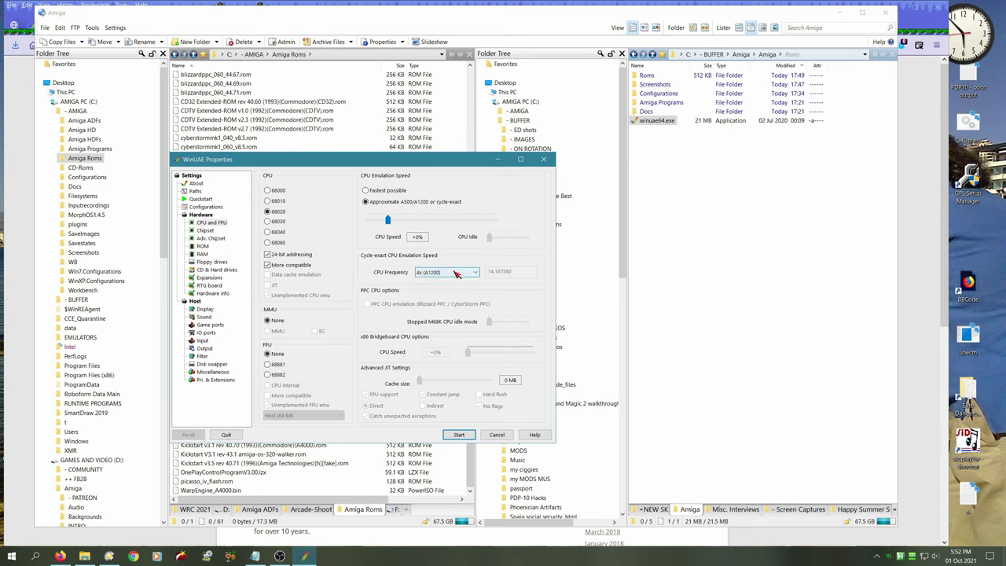
pyautogui.click(445, 272)
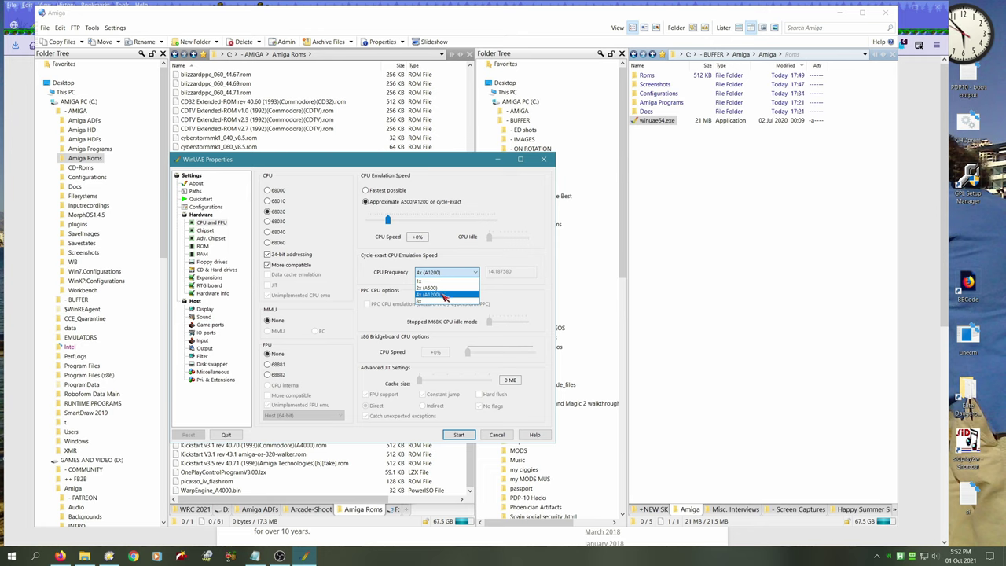
pyautogui.click(444, 295)
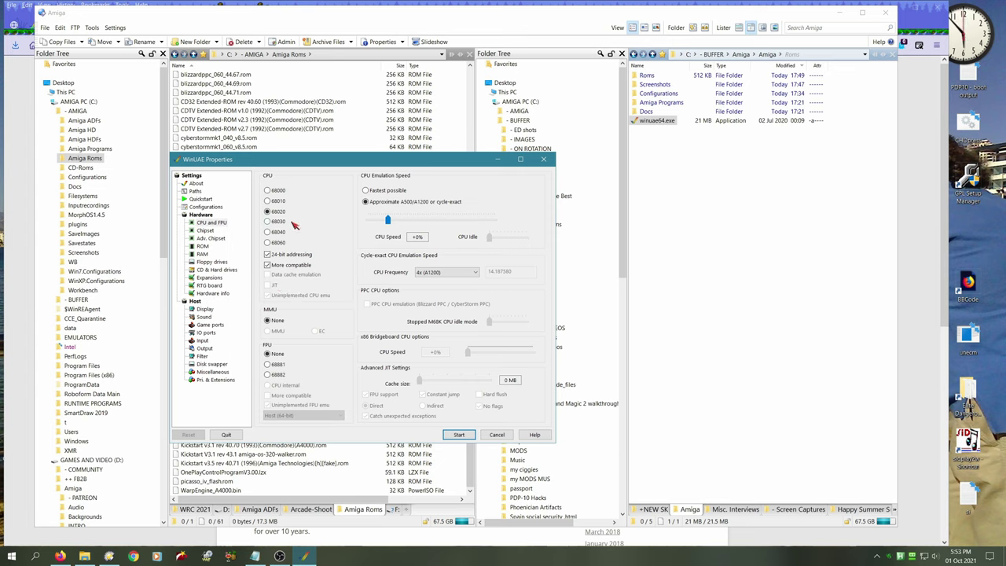
# Step: Set the emulated chipset to AGA in the Chipset settings
pyautogui.click(204, 230)
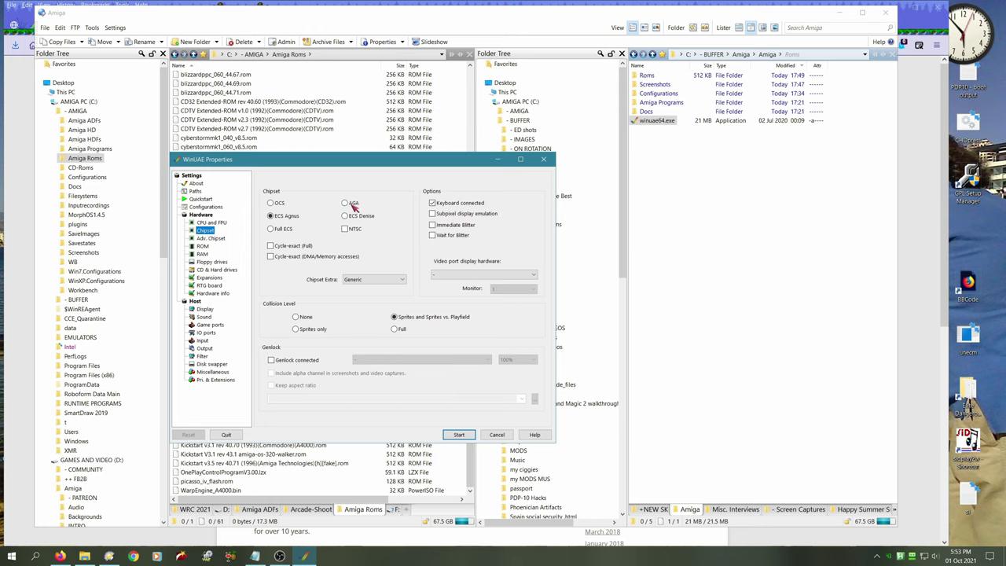
pyautogui.click(346, 203)
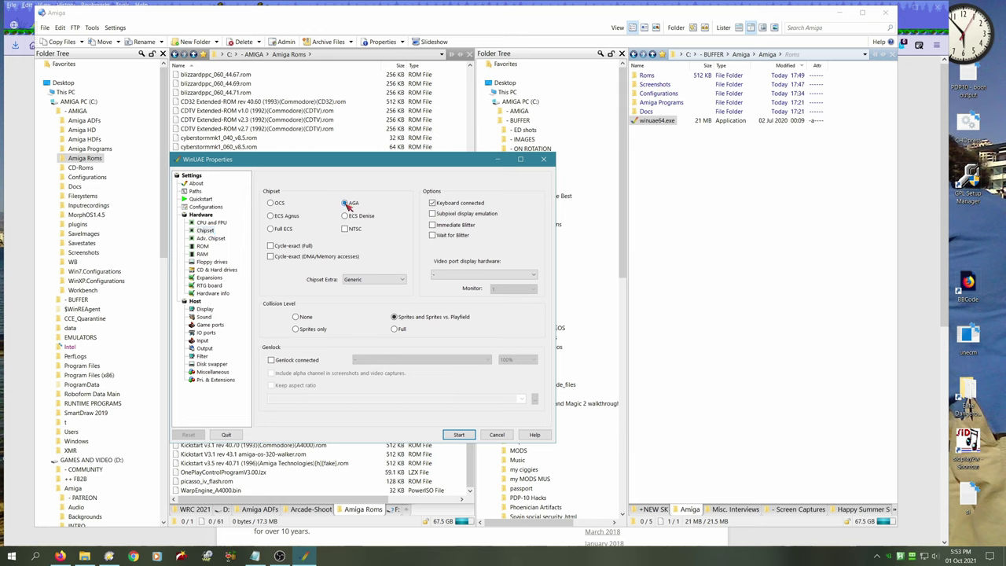
# Step: Set Chipset Extra to A1200 and open the advanced chipset settings to check the compatible settings option
pyautogui.click(376, 280)
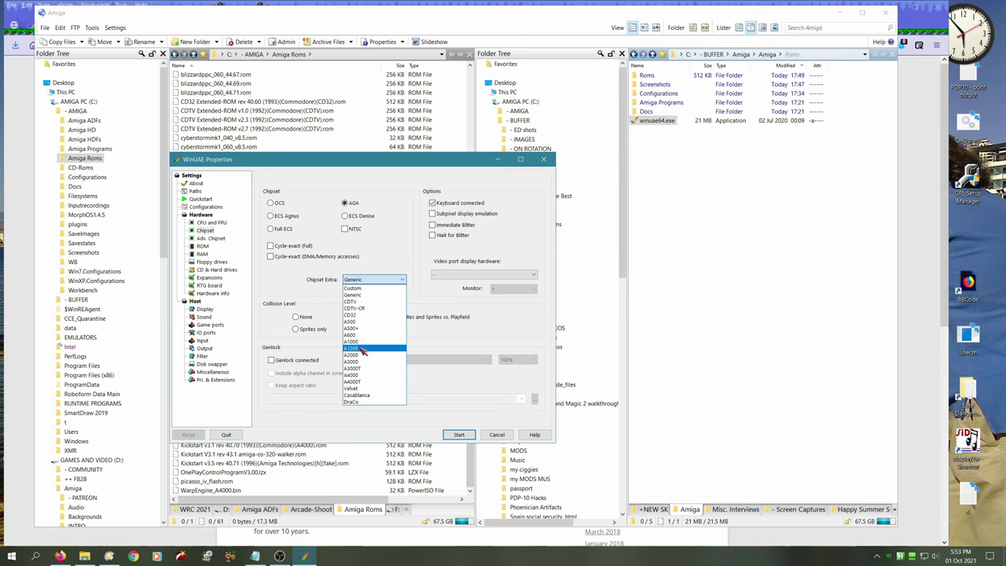
pyautogui.click(359, 348)
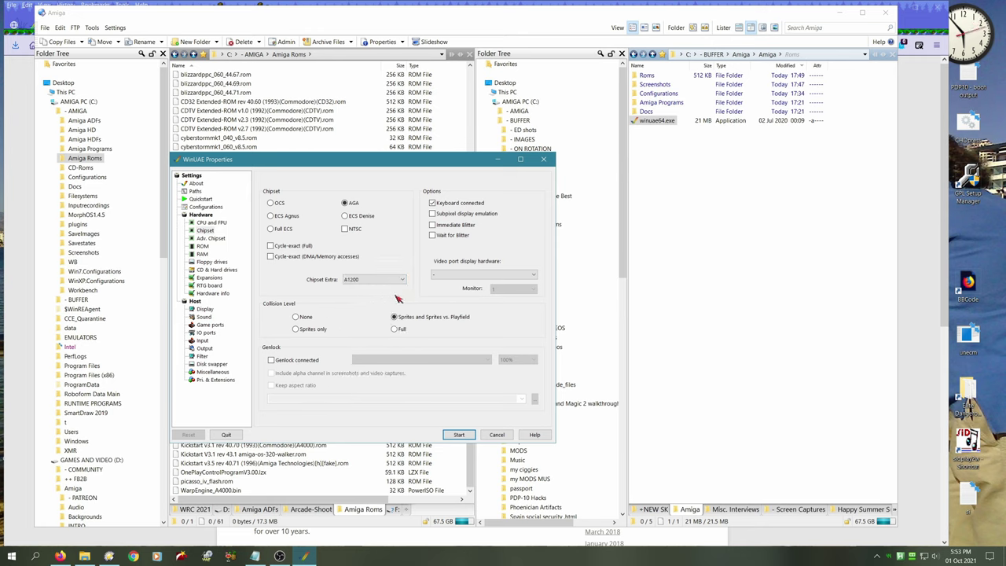
pyautogui.click(211, 239)
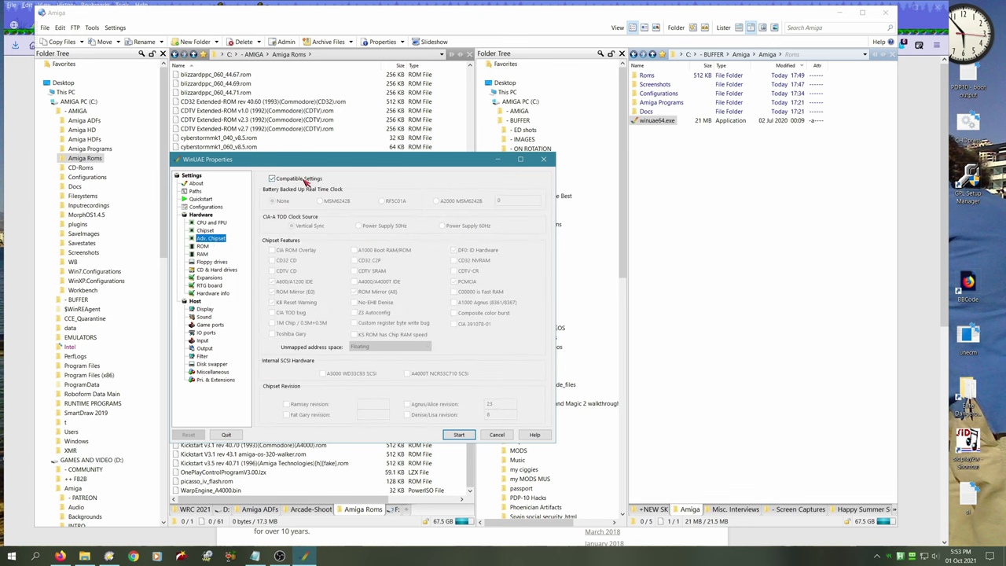
# Step: Set the Chip memory to 2 MB and the Slow memory to none in the RAM settings
pyautogui.click(206, 246)
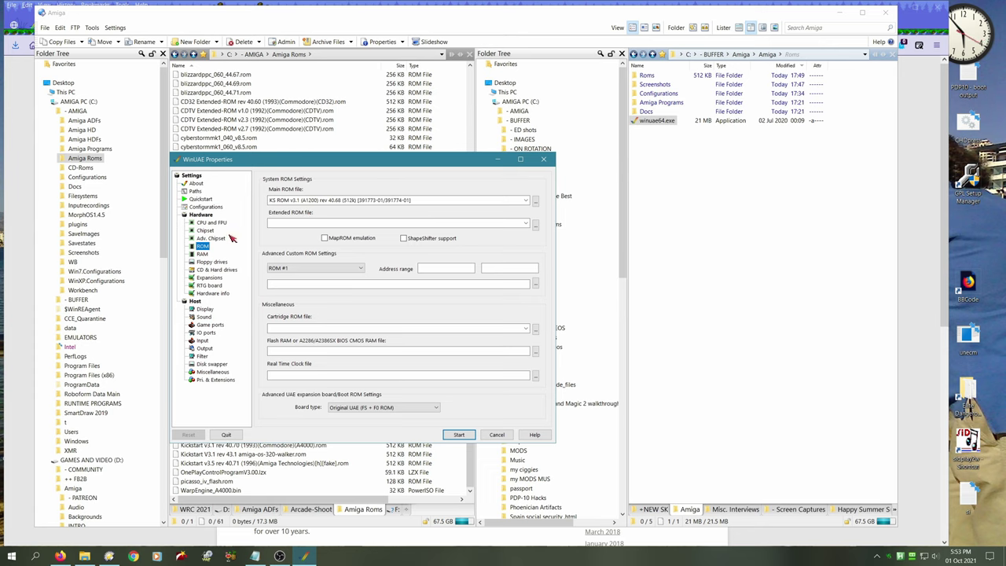
pyautogui.click(202, 254)
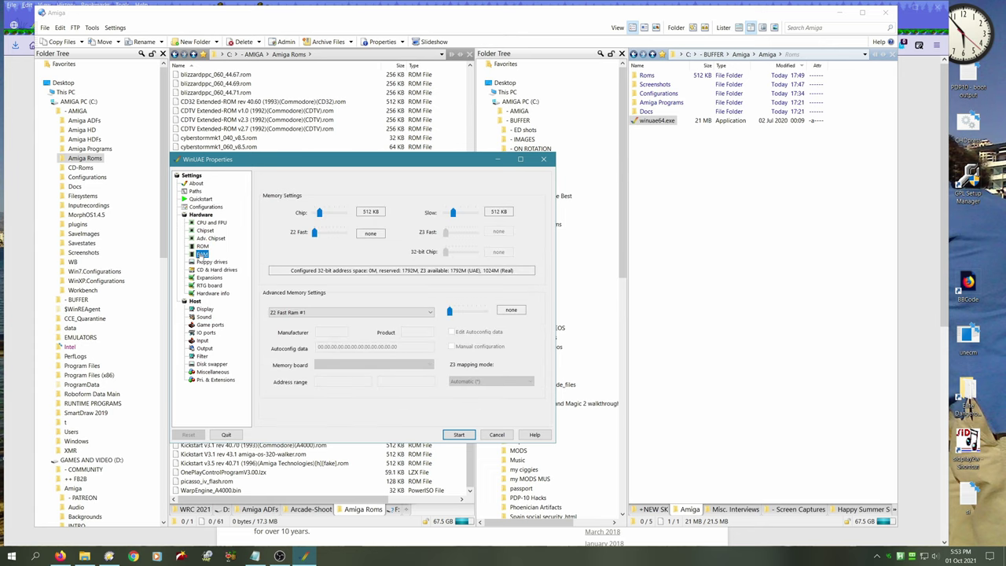
pyautogui.moveTo(319, 214); pyautogui.dragTo(336, 214)
pyautogui.moveTo(453, 214); pyautogui.dragTo(436, 218)
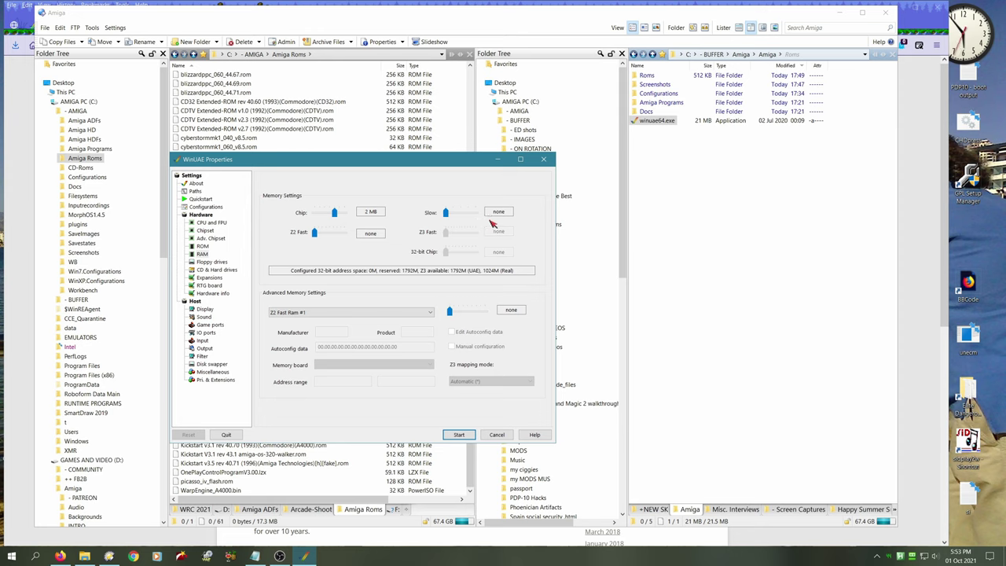
# Step: Set the Z2 Fast memory to 8 MB in the RAM settings
pyautogui.click(343, 313)
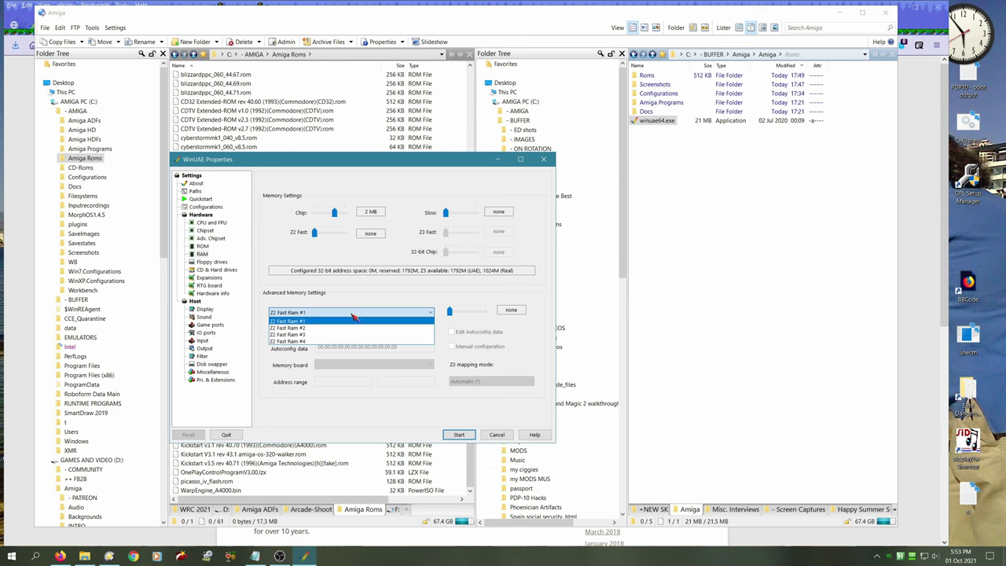
pyautogui.click(353, 316)
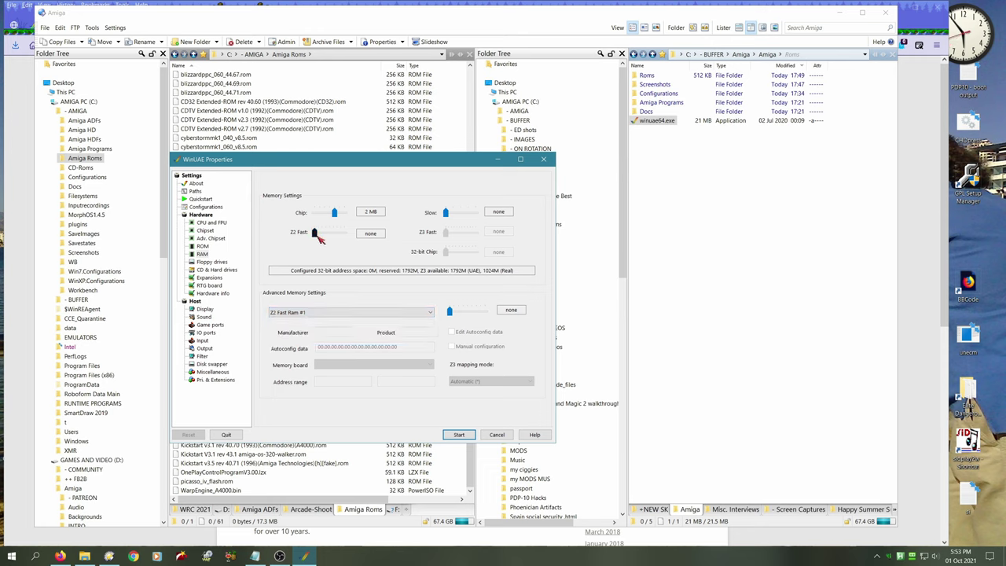
pyautogui.moveTo(317, 239); pyautogui.dragTo(359, 241)
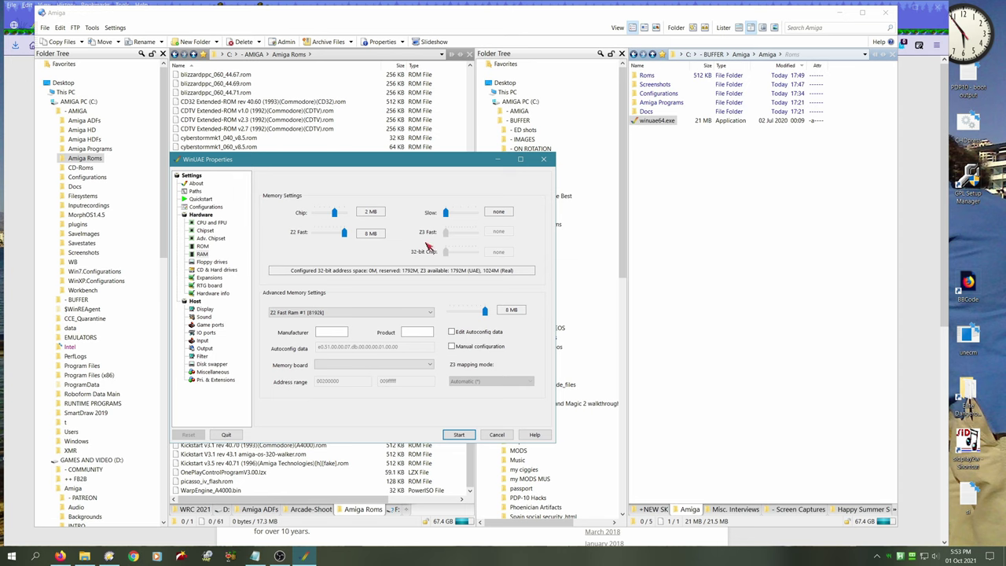
# Step: Eject the disk images from floppy drives DF0 and DF1 in the floppy drive settings
pyautogui.click(211, 262)
pyautogui.click(519, 205)
pyautogui.click(521, 236)
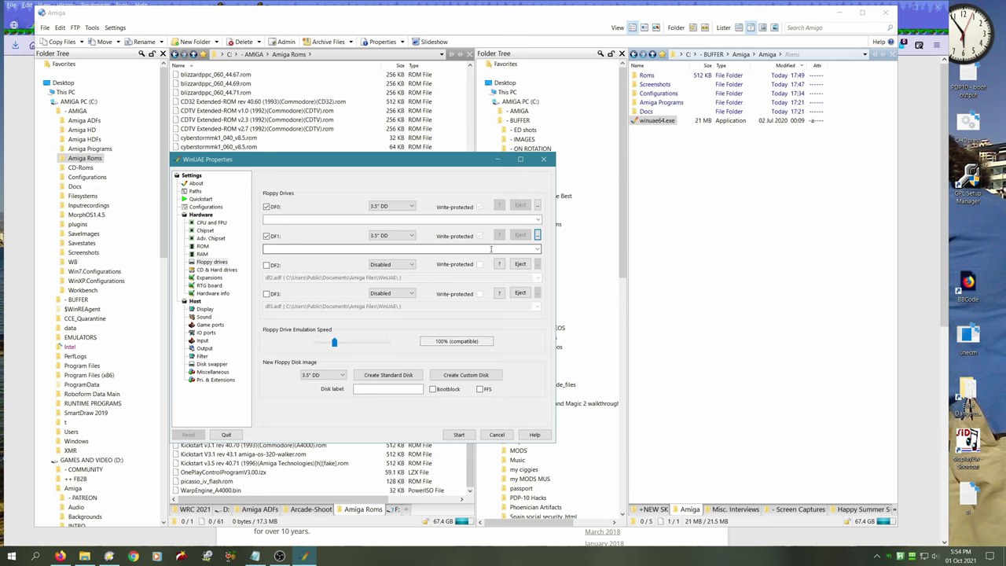
pyautogui.click(446, 222)
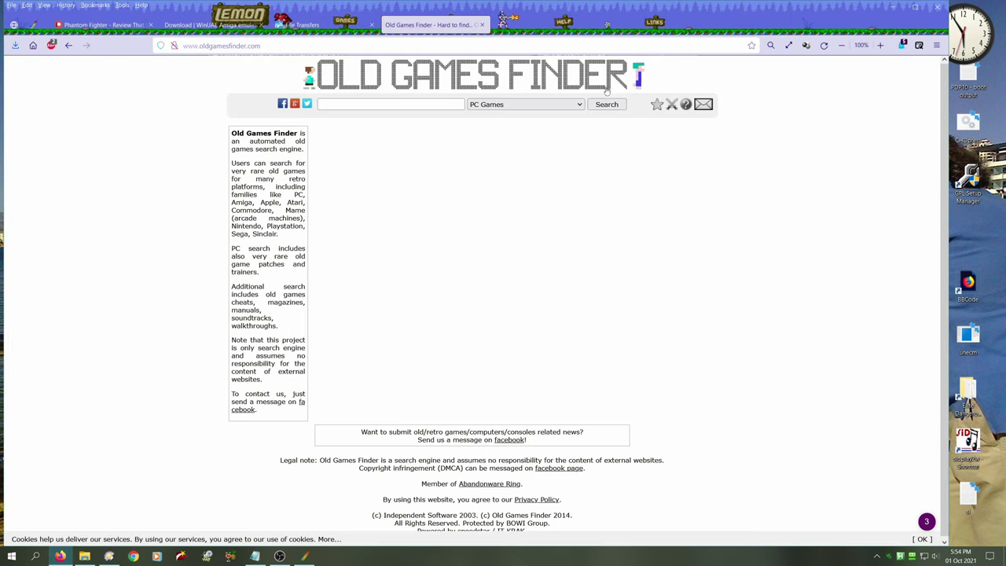
# Step: Switch to the browser, search the Amiga Games category of Old Games Finder for Workbench, and look through the results
pyautogui.click(496, 105)
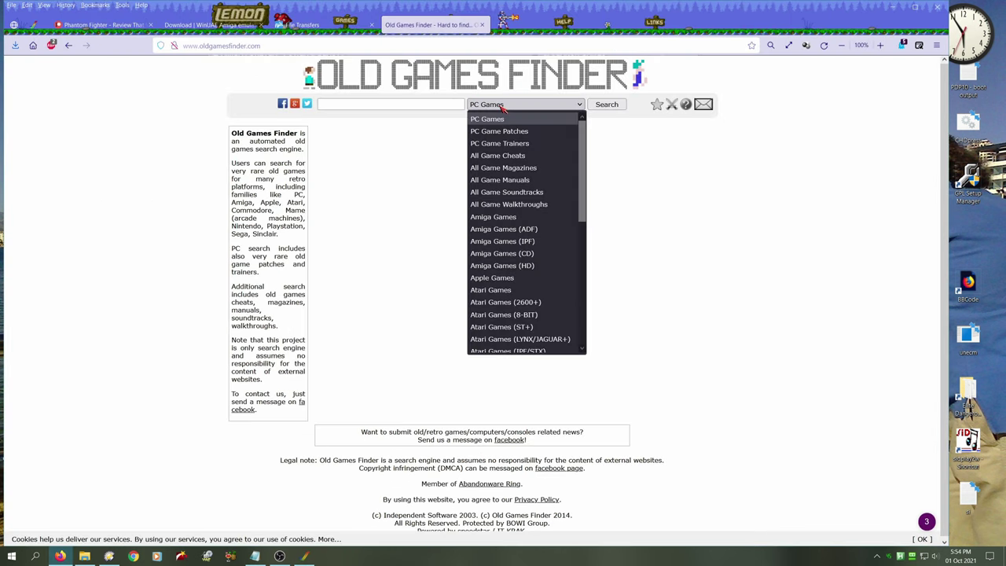
pyautogui.click(516, 218)
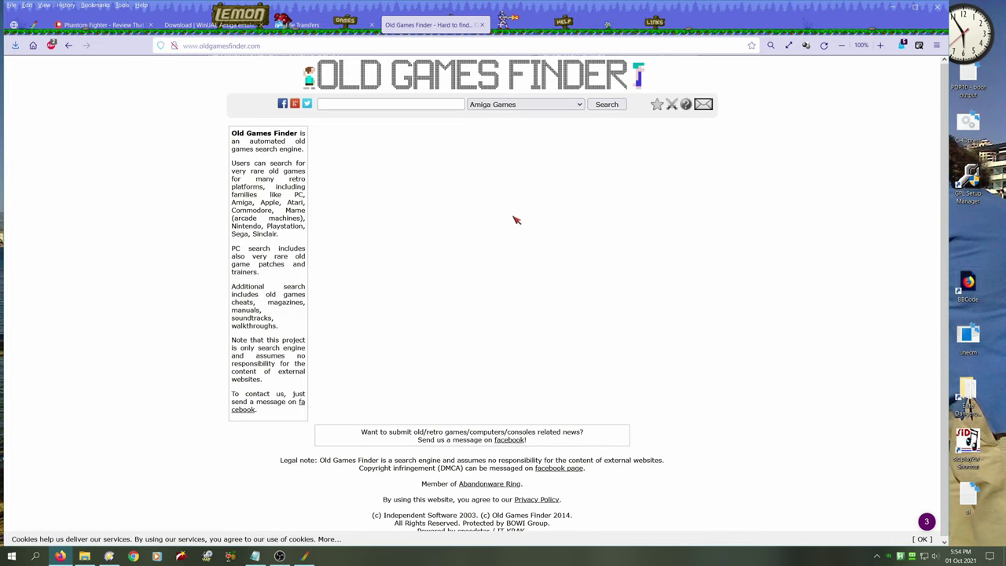
pyautogui.click(364, 105)
pyautogui.write('Workbench')
pyautogui.press('Return')
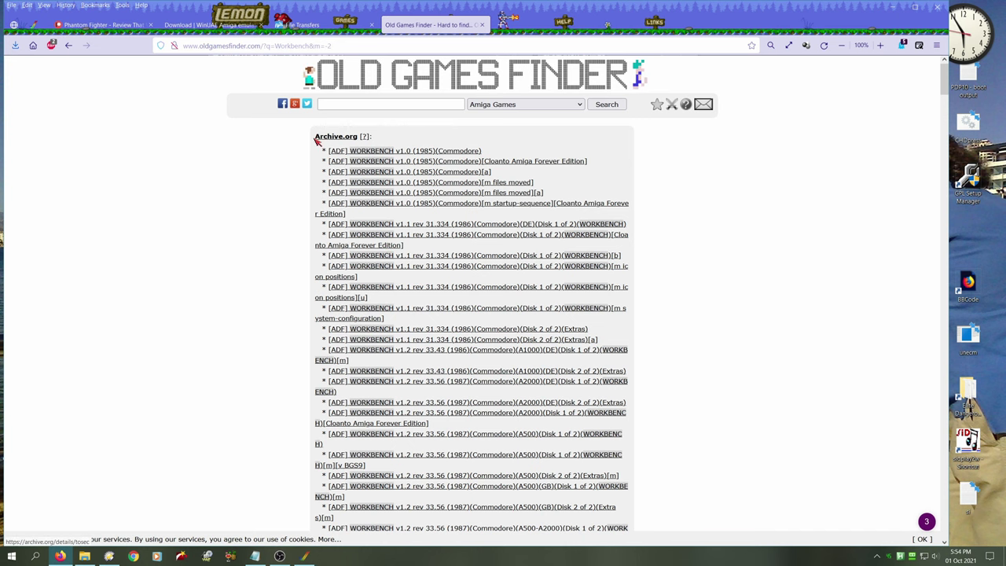
pyautogui.scroll(-15, 694, 232)
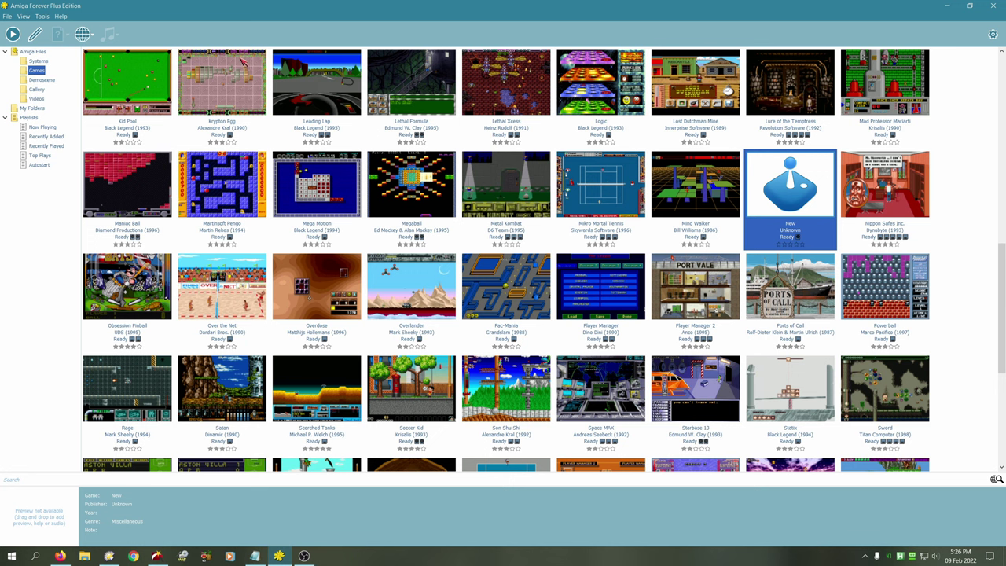
# Step: Switch to Amiga Forever, prepare a ROM to file export of Amiga 3.1 (40.063) in ROM Toolbox, and close it without writing
pyautogui.click(43, 16)
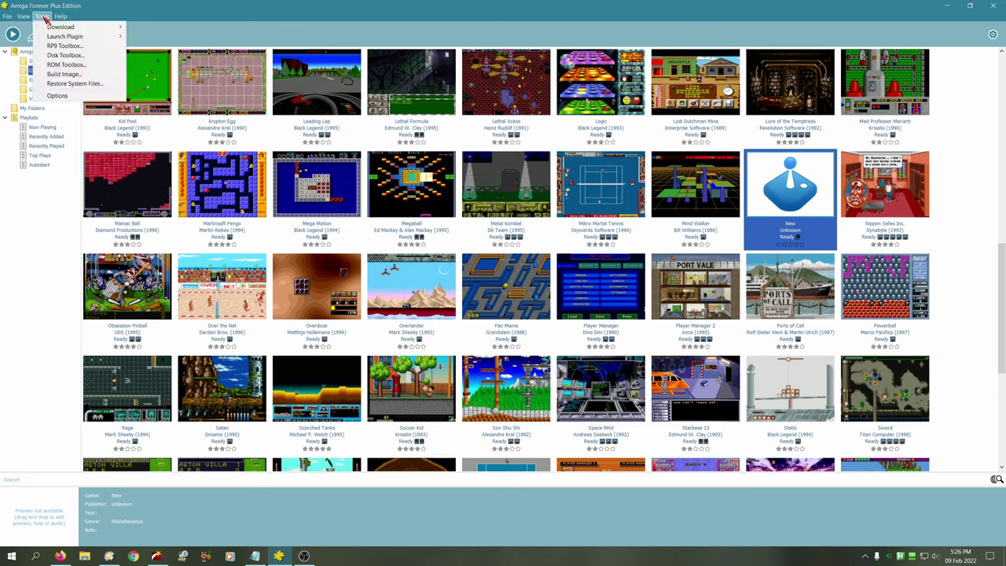
pyautogui.click(88, 66)
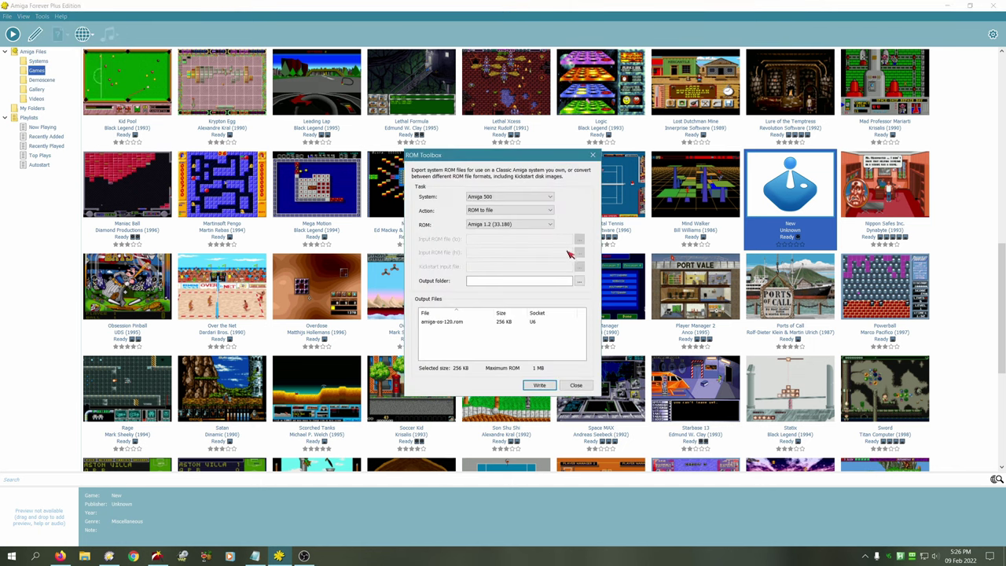
pyautogui.click(551, 226)
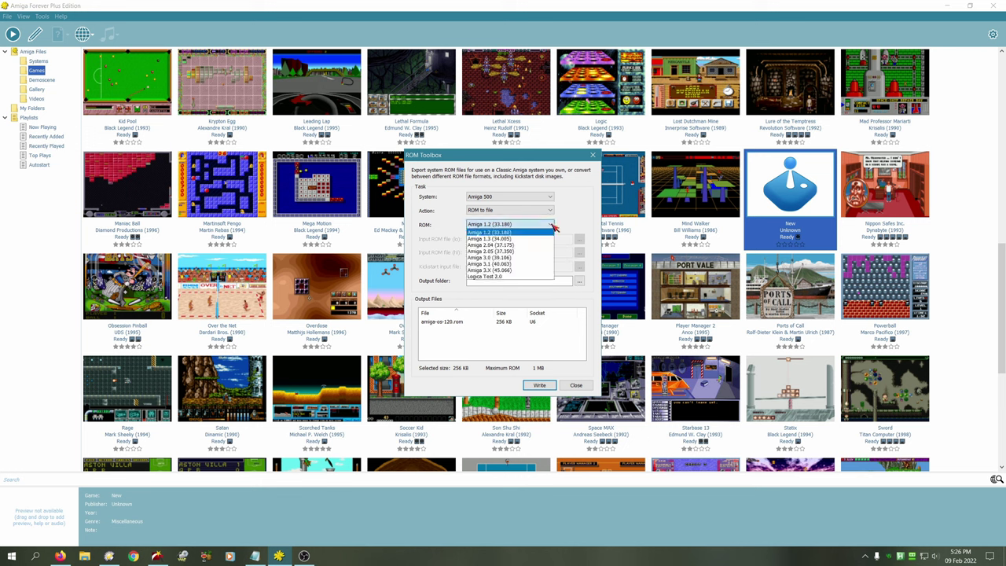
pyautogui.click(509, 264)
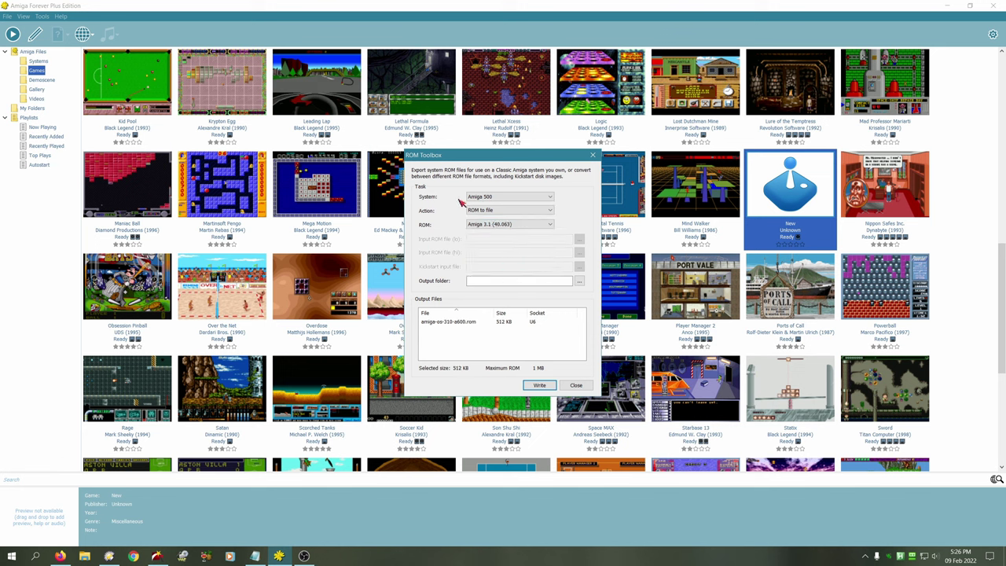
pyautogui.click(487, 211)
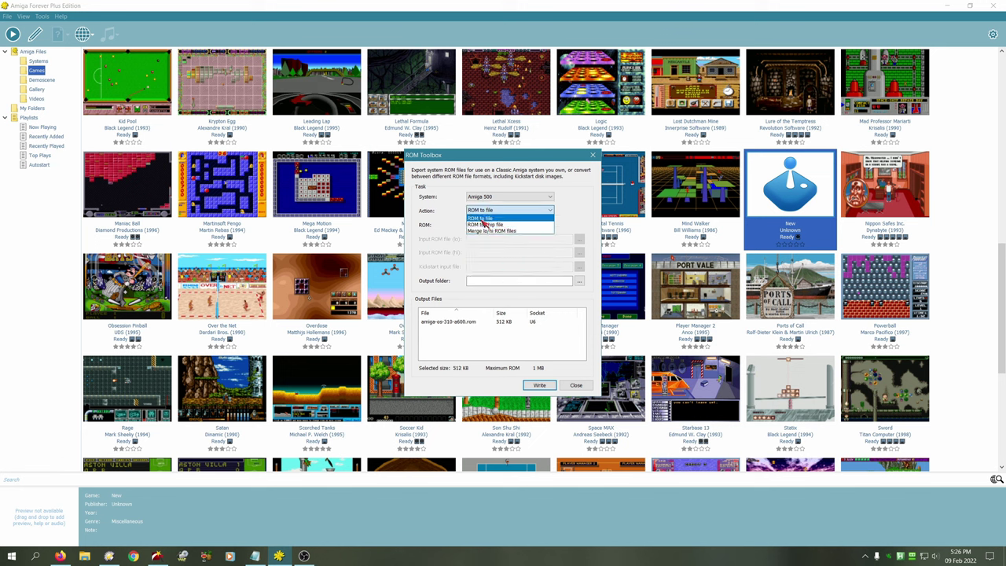
pyautogui.click(510, 218)
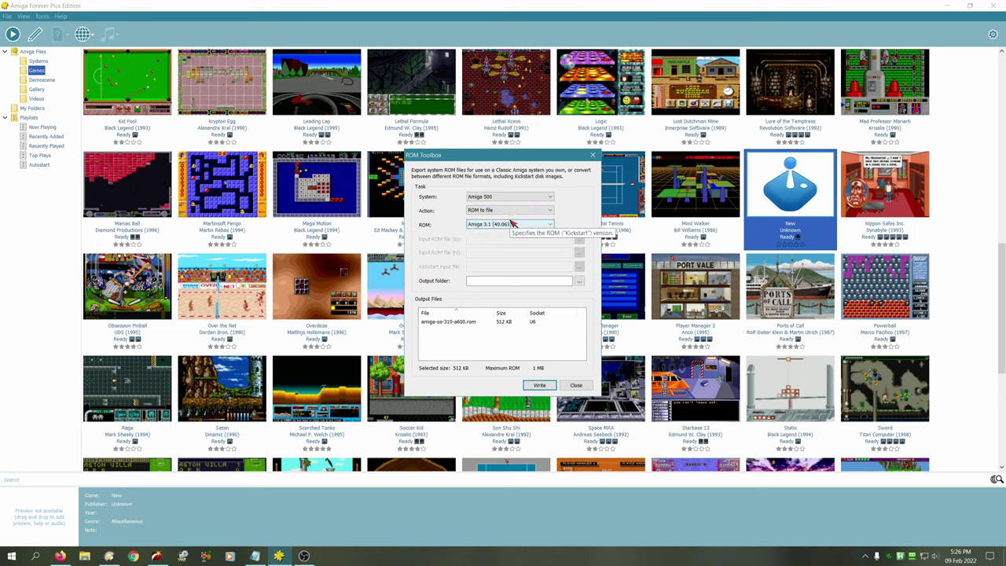
pyautogui.click(501, 278)
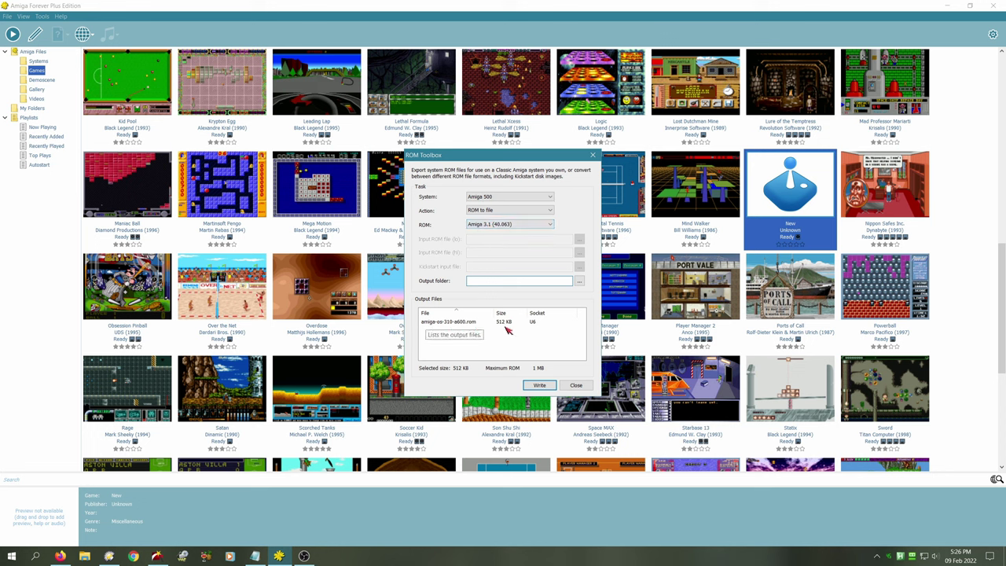
pyautogui.click(578, 386)
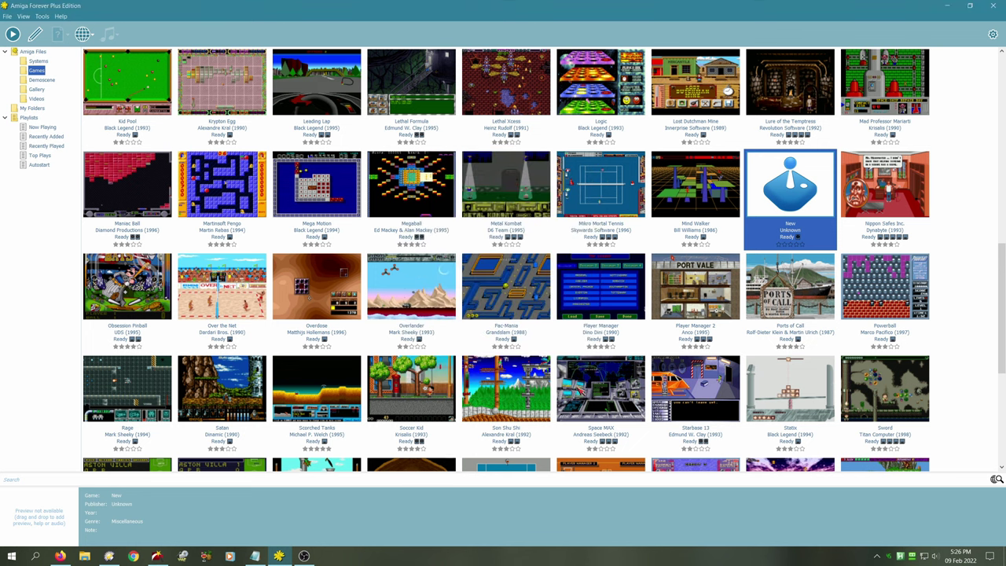
# Step: Open RP9 Toolbox and set its action to Extract RP9 to files
pyautogui.click(43, 16)
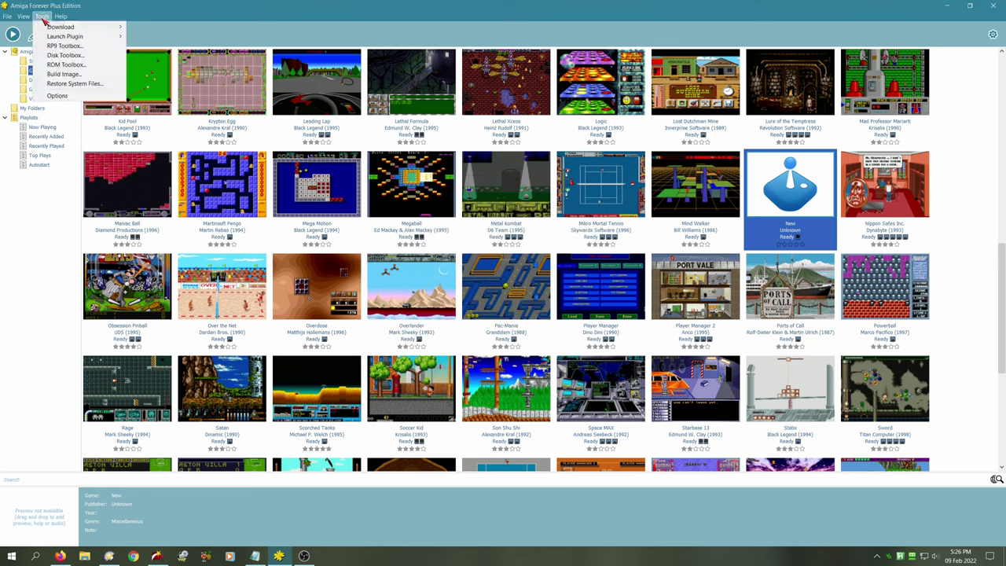
pyautogui.click(60, 46)
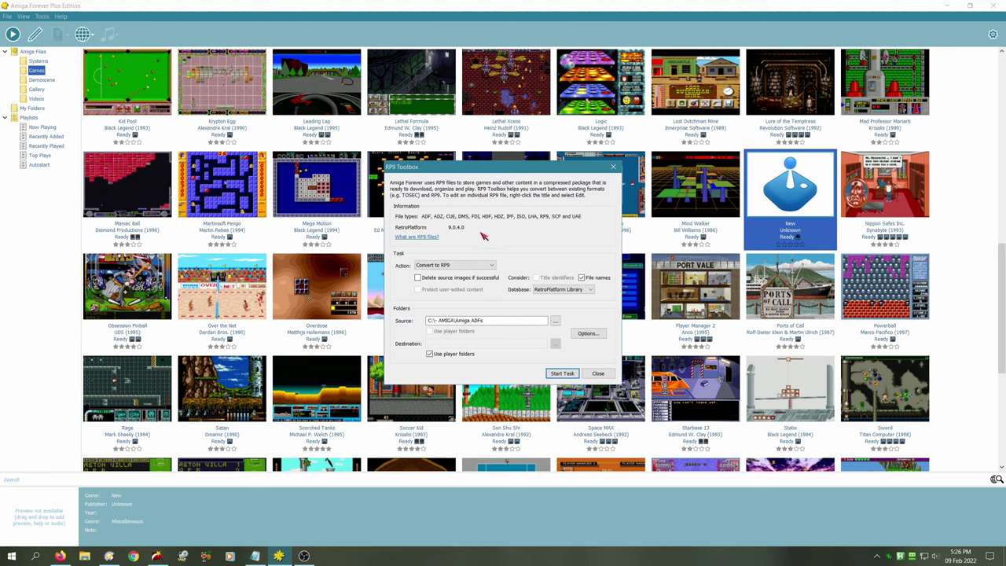
pyautogui.click(441, 266)
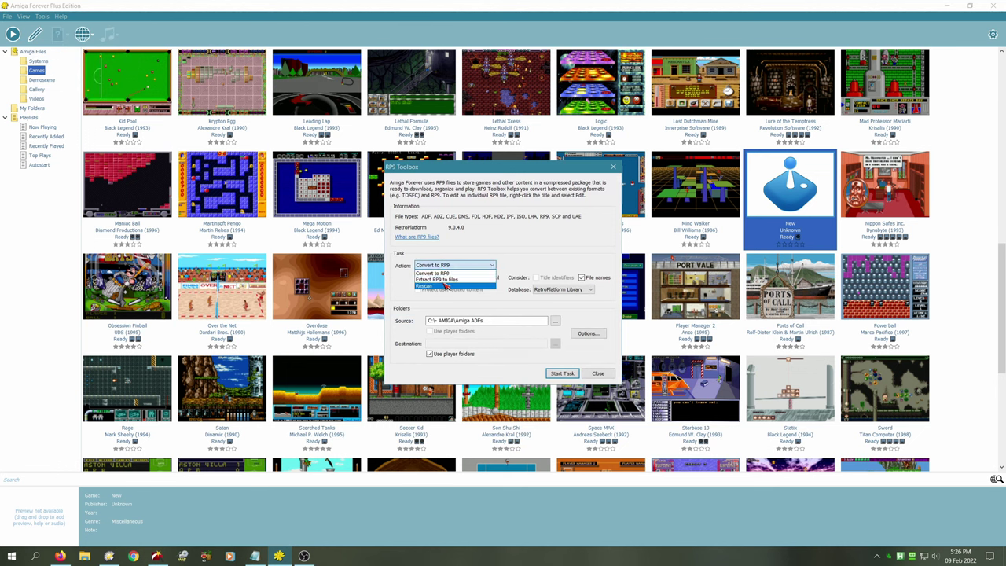
pyautogui.click(444, 280)
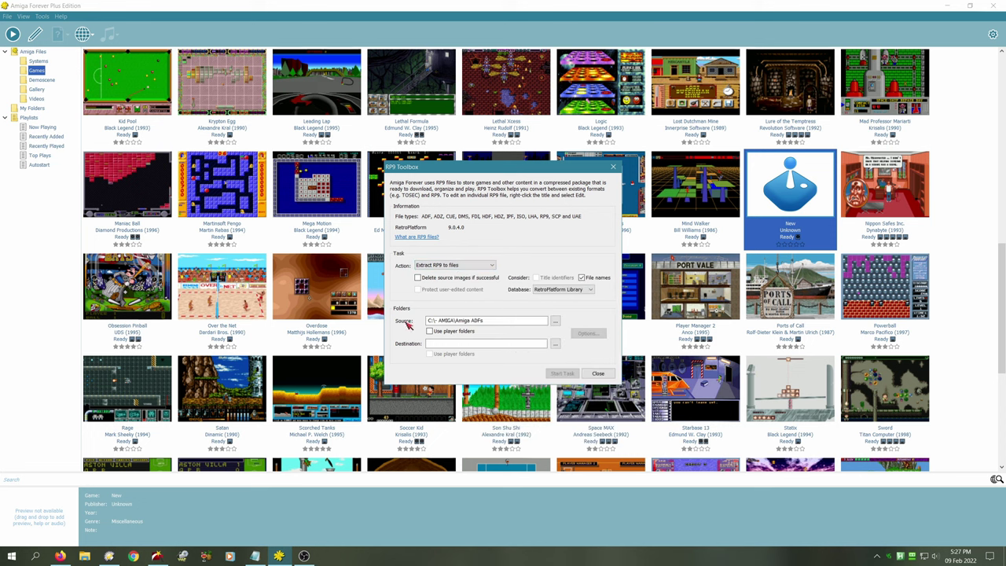
# Step: Set the source folder of the RP9 extraction to Amiga Files\Shared\Workbench under Program Files (x86)
pyautogui.click(555, 321)
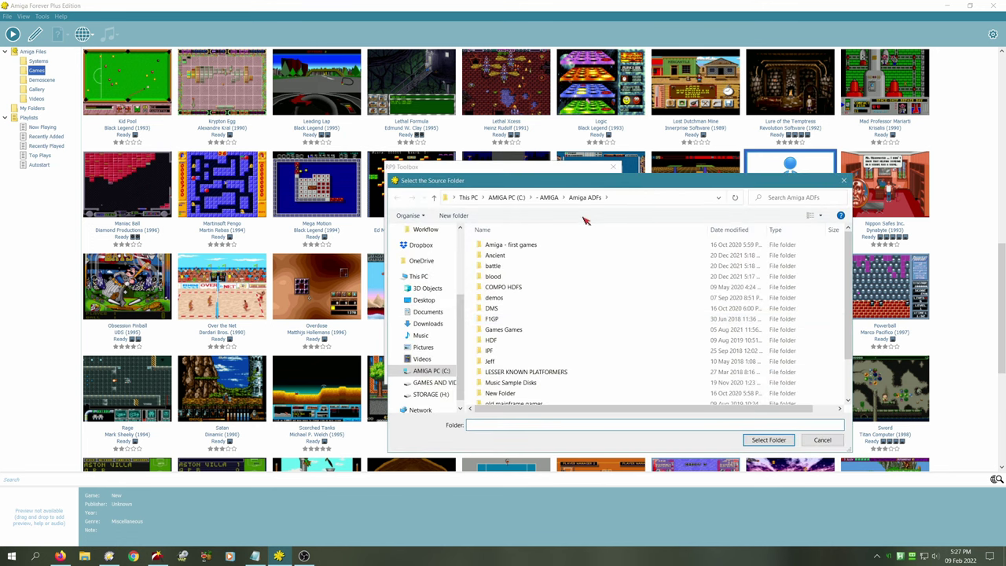
pyautogui.click(470, 199)
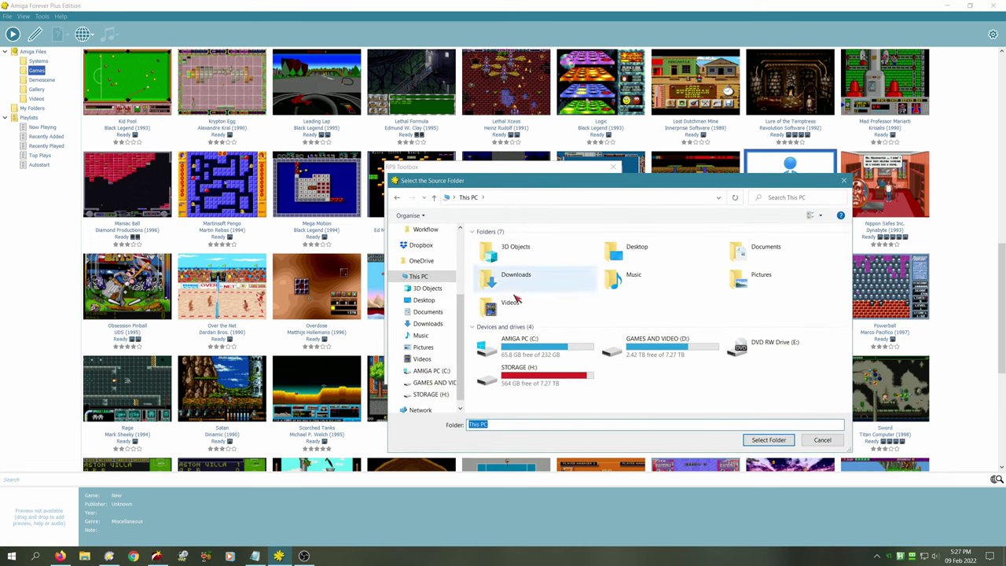
pyautogui.doubleClick(518, 344)
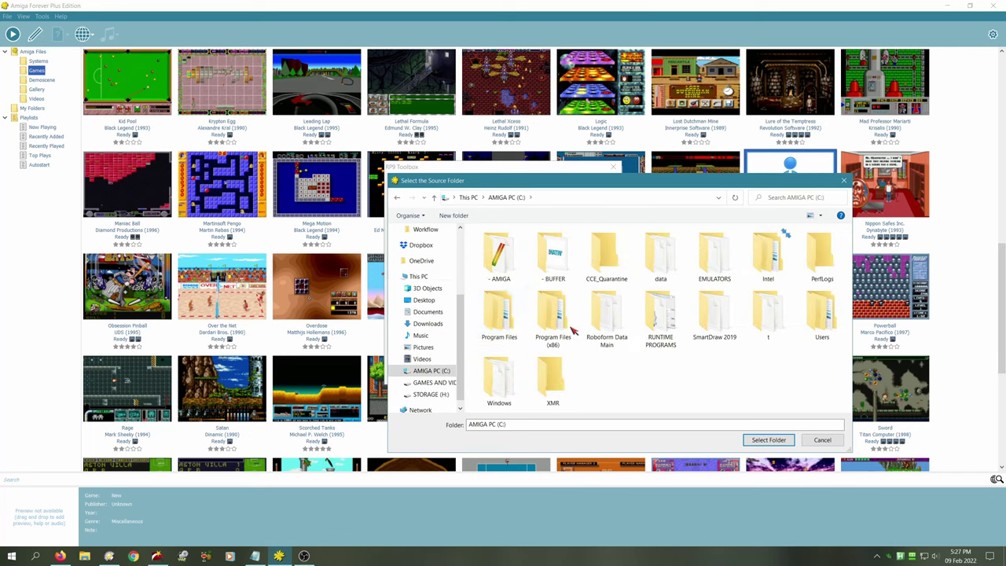
pyautogui.doubleClick(554, 326)
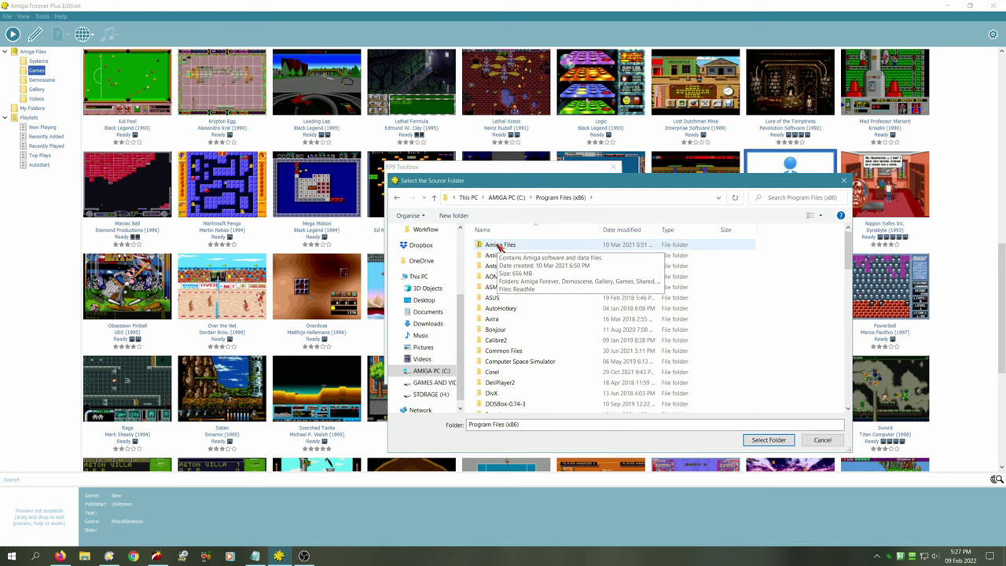
pyautogui.doubleClick(500, 245)
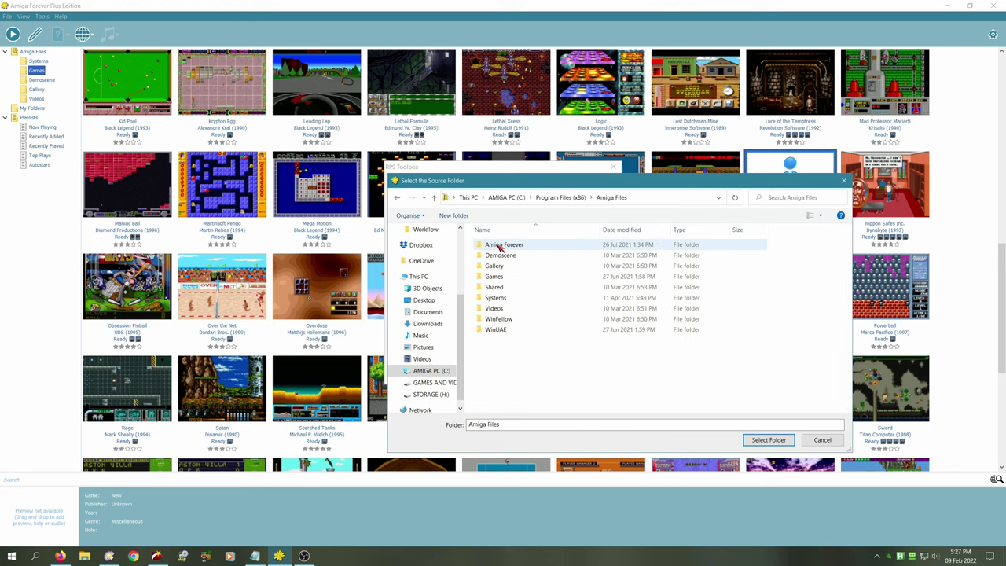
pyautogui.doubleClick(504, 288)
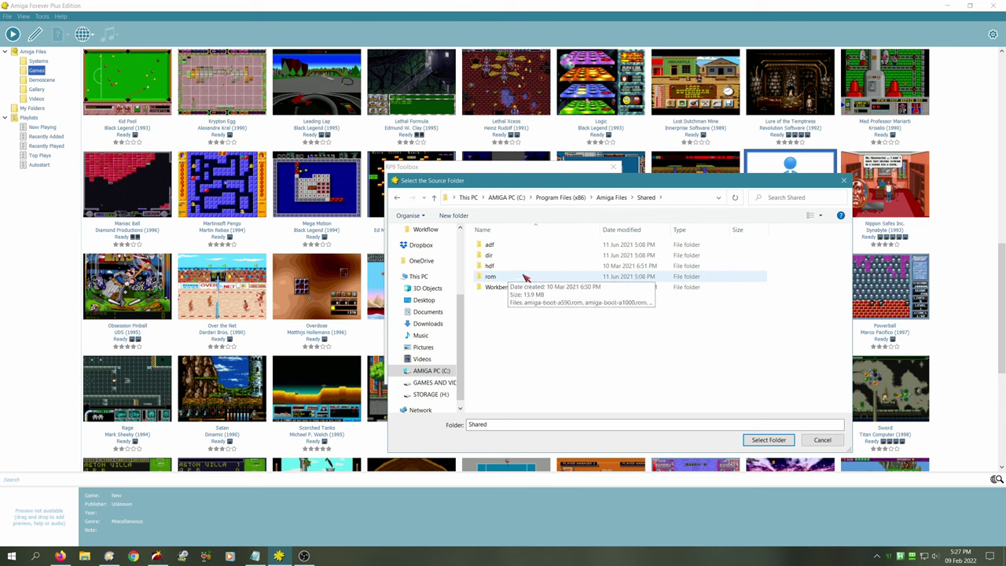
pyautogui.click(508, 288)
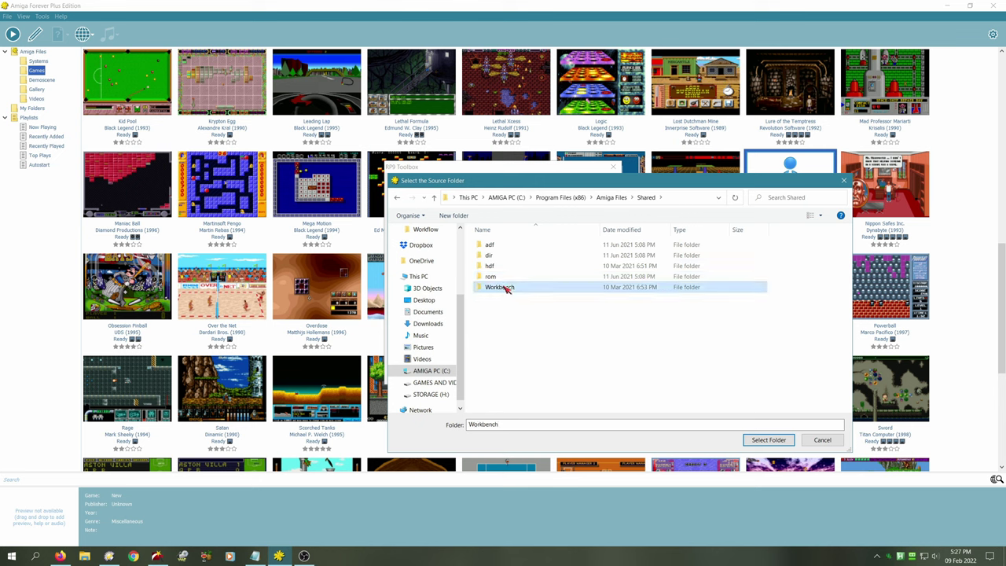
pyautogui.doubleClick(507, 288)
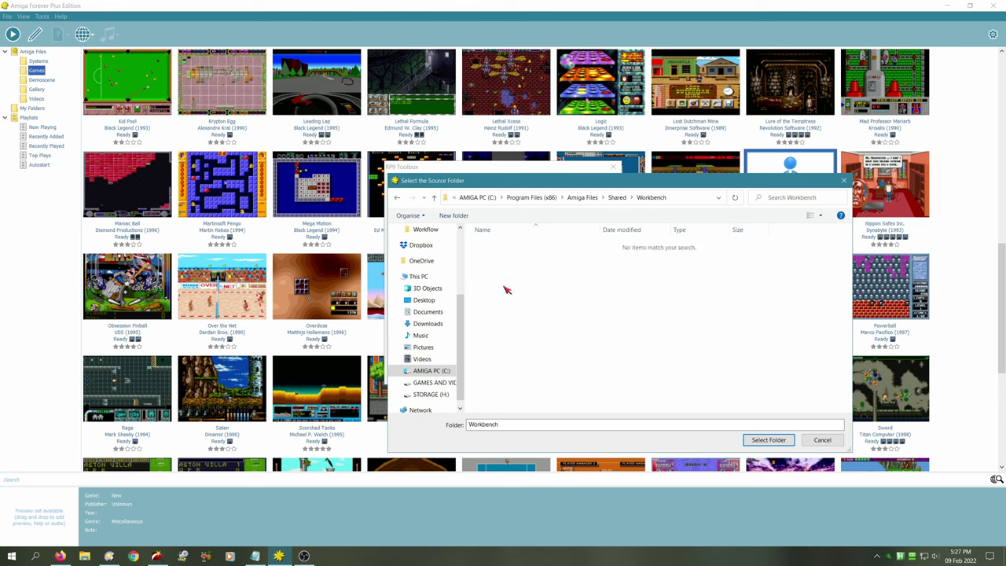
pyautogui.click(769, 442)
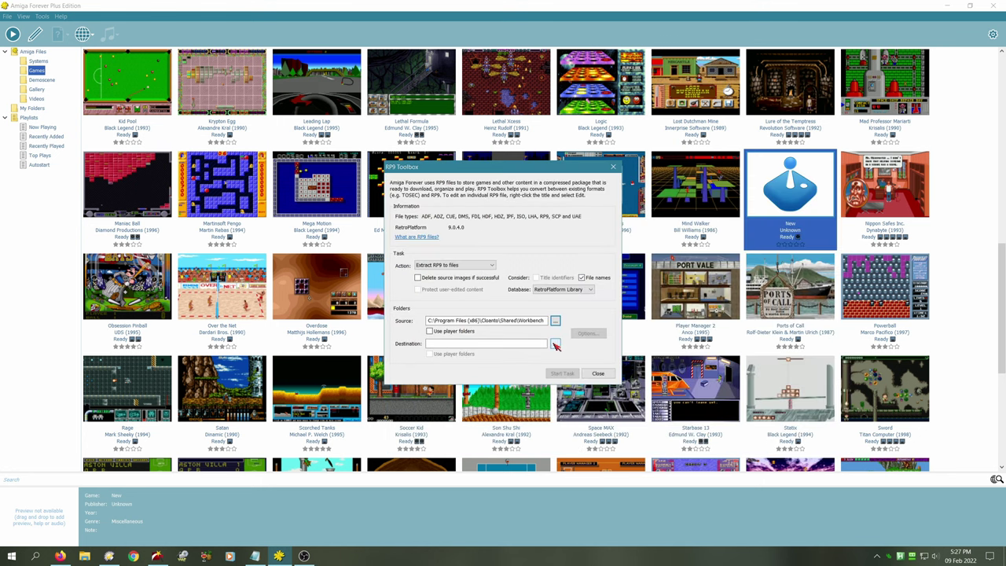
# Step: Set the destination to the adf folder inside Shared, run the RP9 extraction task, and close its completion report
pyautogui.click(555, 344)
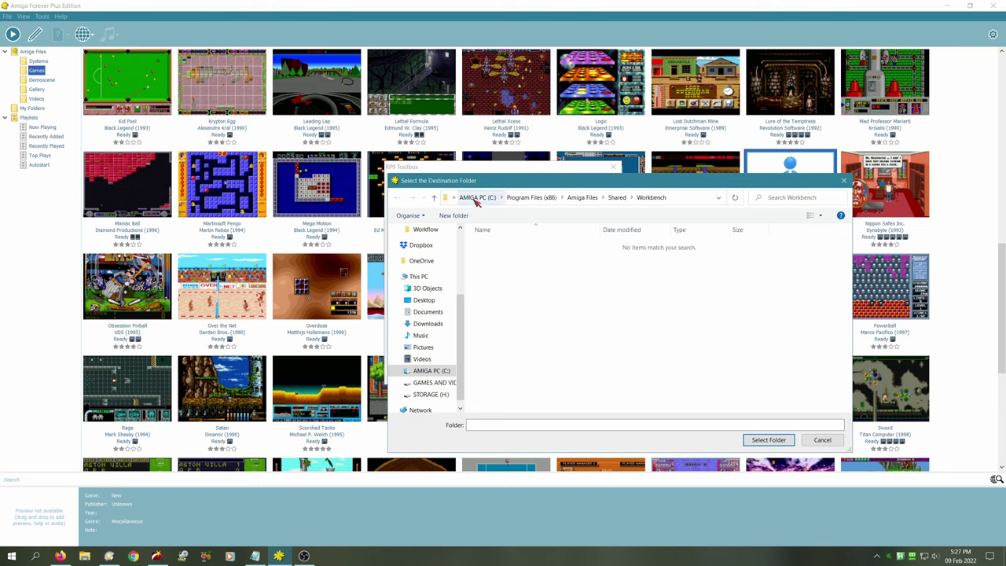
pyautogui.click(619, 197)
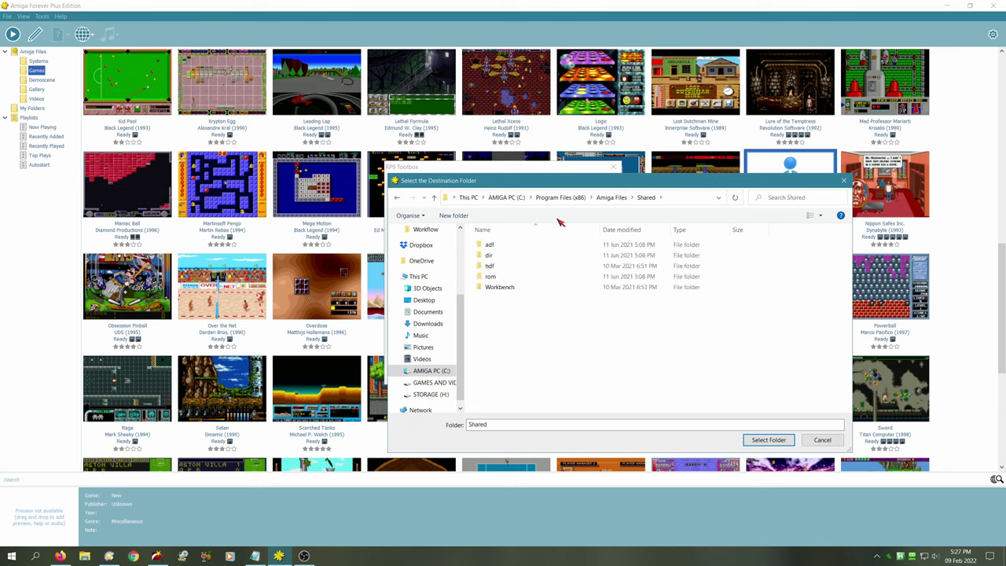
pyautogui.click(500, 248)
pyautogui.click(769, 441)
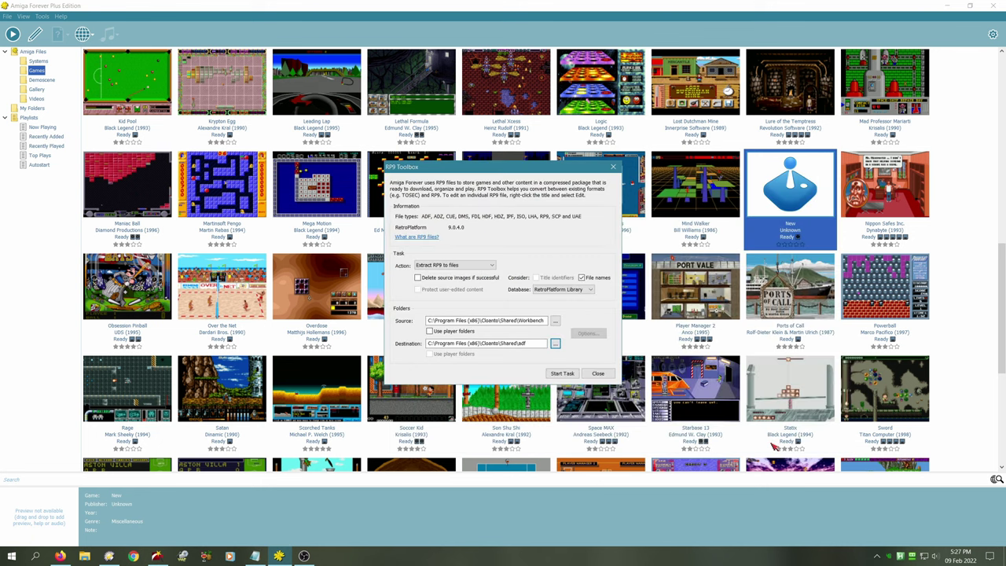
pyautogui.click(563, 373)
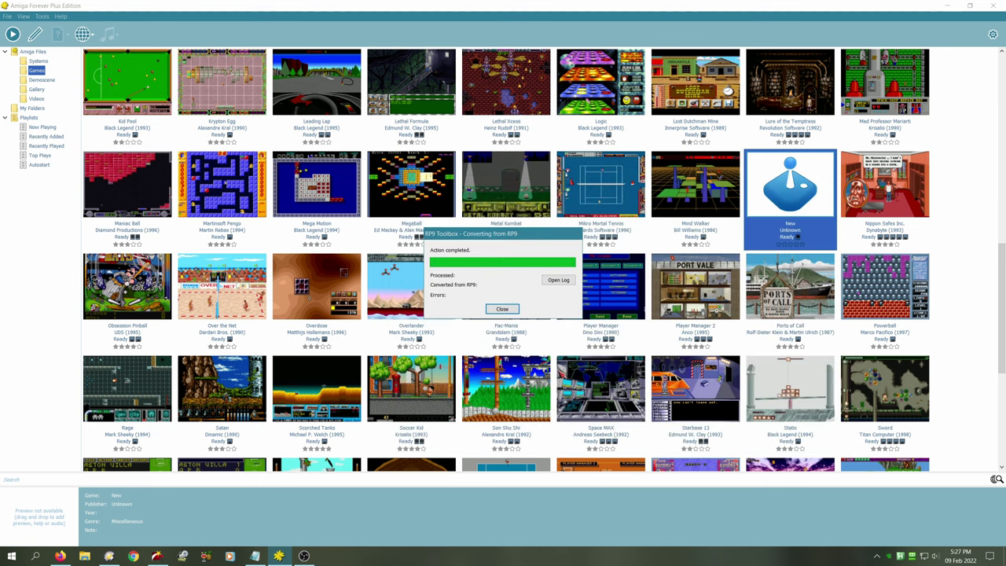
pyautogui.click(503, 309)
# Step: Switch to the file manager and examine the contents of the adf, rom and Workbench folders inside Shared
pyautogui.click(110, 556)
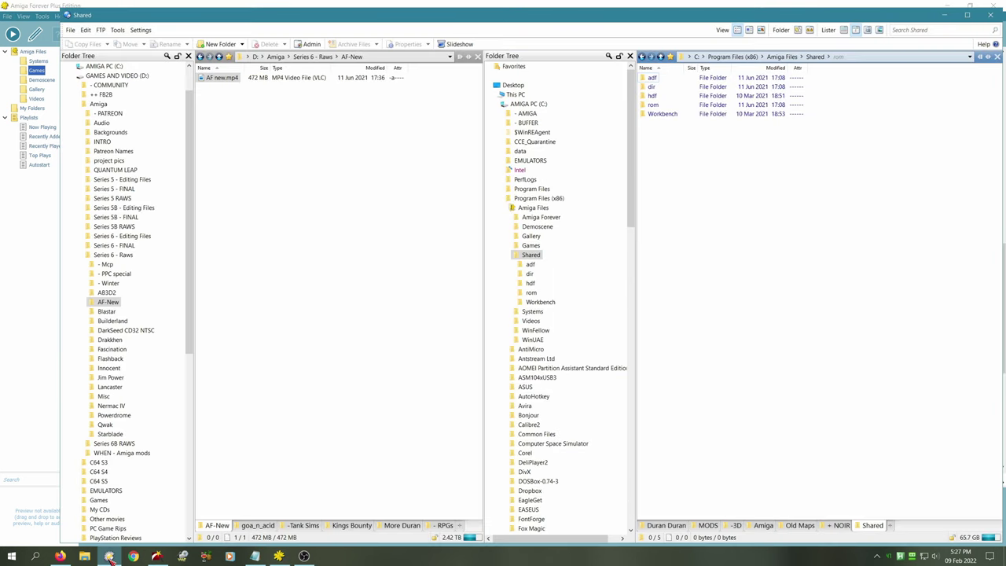
pyautogui.click(653, 77)
pyautogui.doubleClick(652, 78)
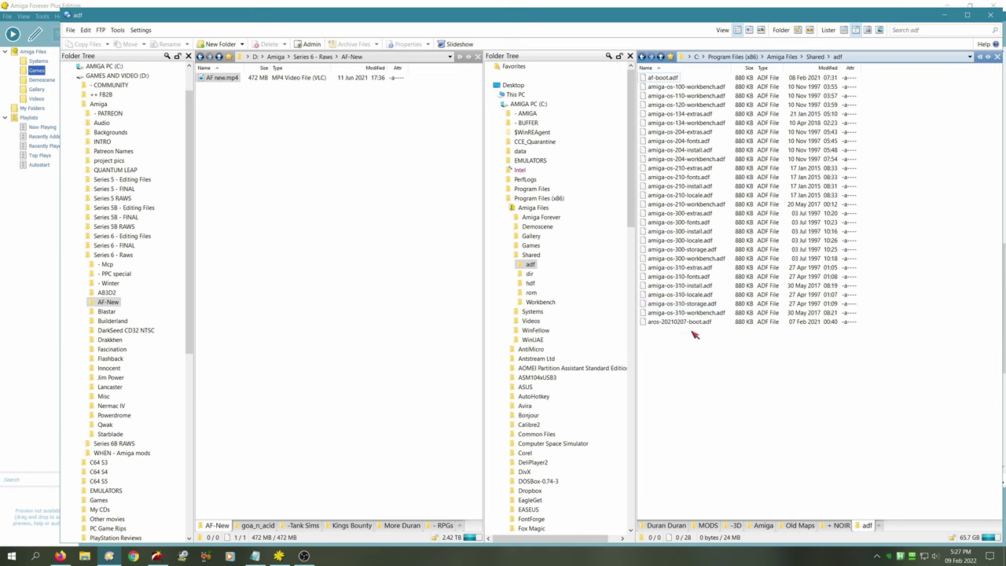
pyautogui.click(532, 293)
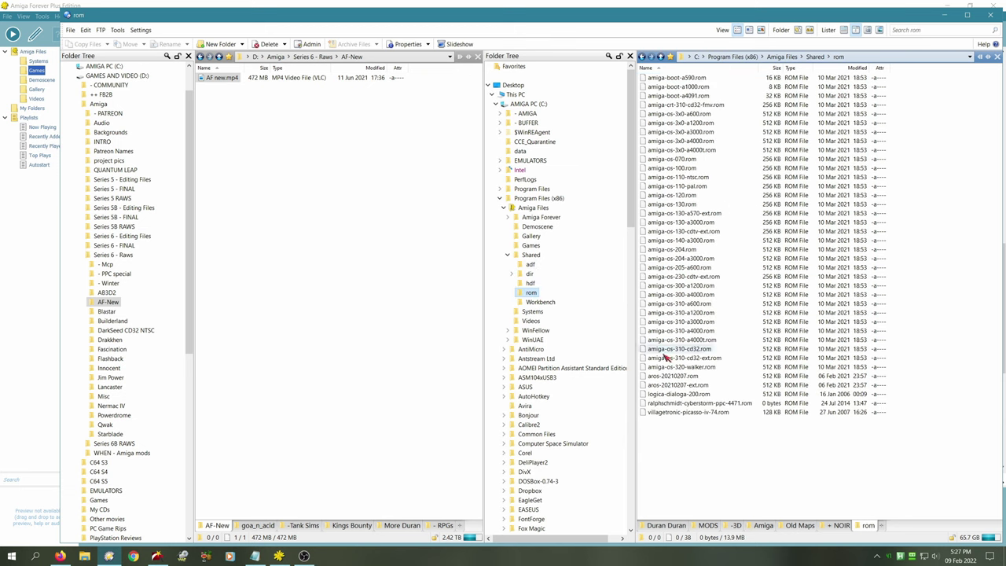
pyautogui.click(541, 302)
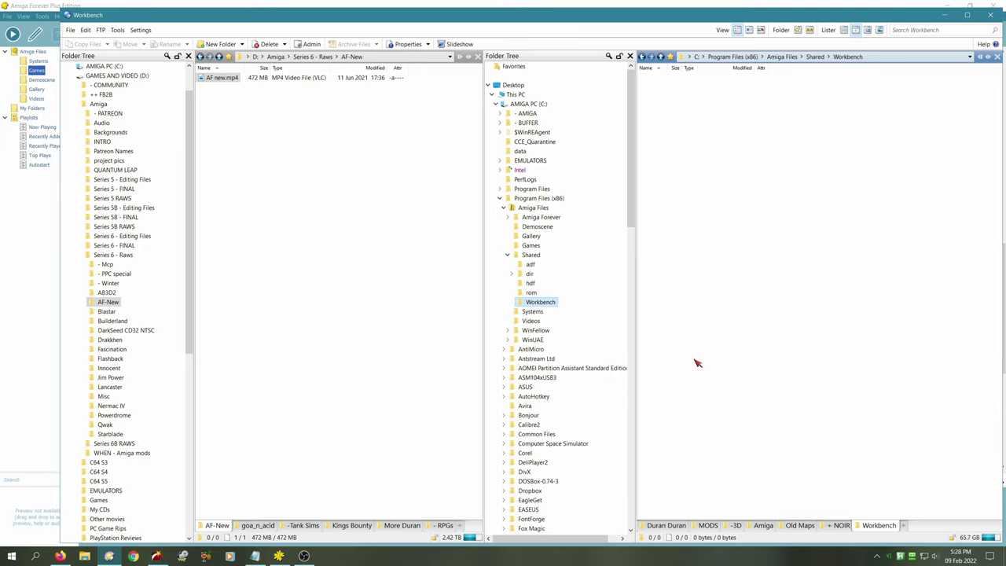
pyautogui.click(535, 266)
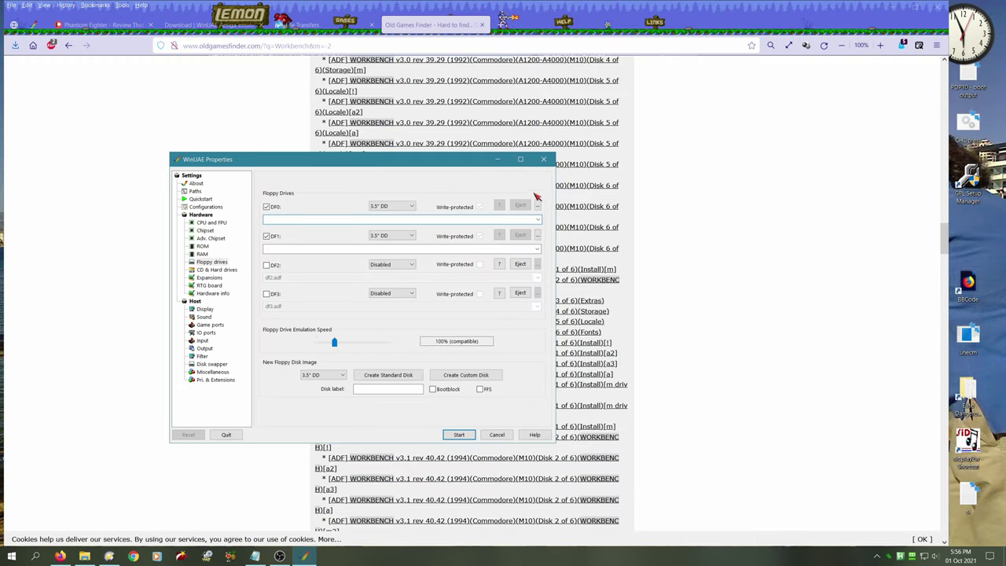
# Step: In WinUAE, load the Workbench v3.1 rev 40.42 Disk 1 (Install) zip from C:\- BUFFER into DF0 and set floppy emulation speed to Turbo
pyautogui.click(538, 206)
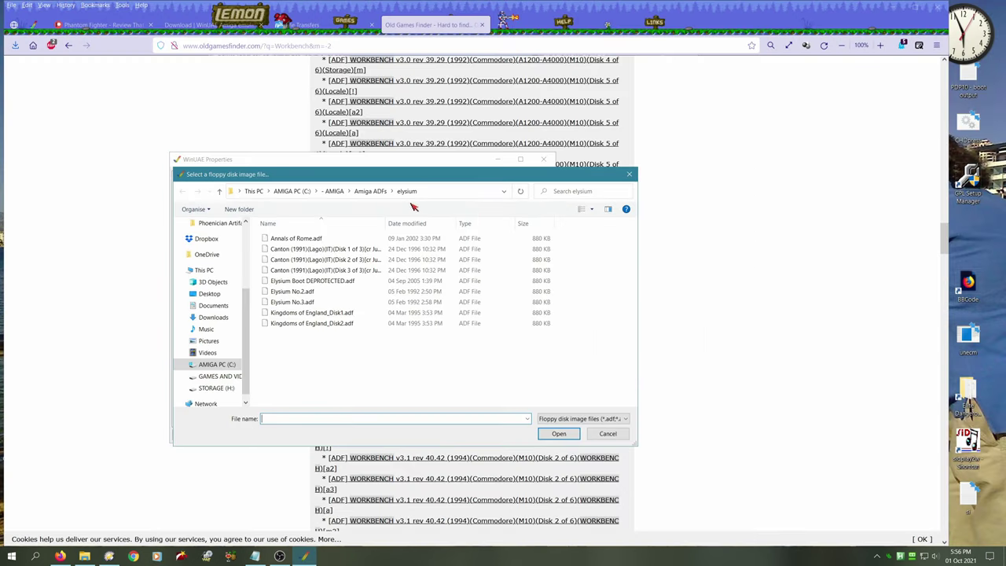
pyautogui.click(254, 191)
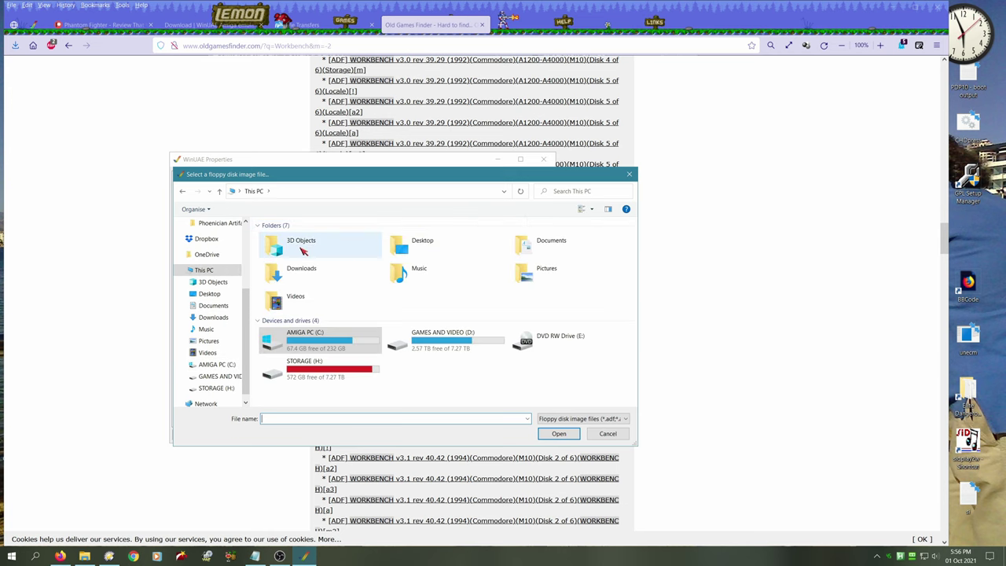
pyautogui.doubleClick(332, 346)
pyautogui.doubleClick(339, 250)
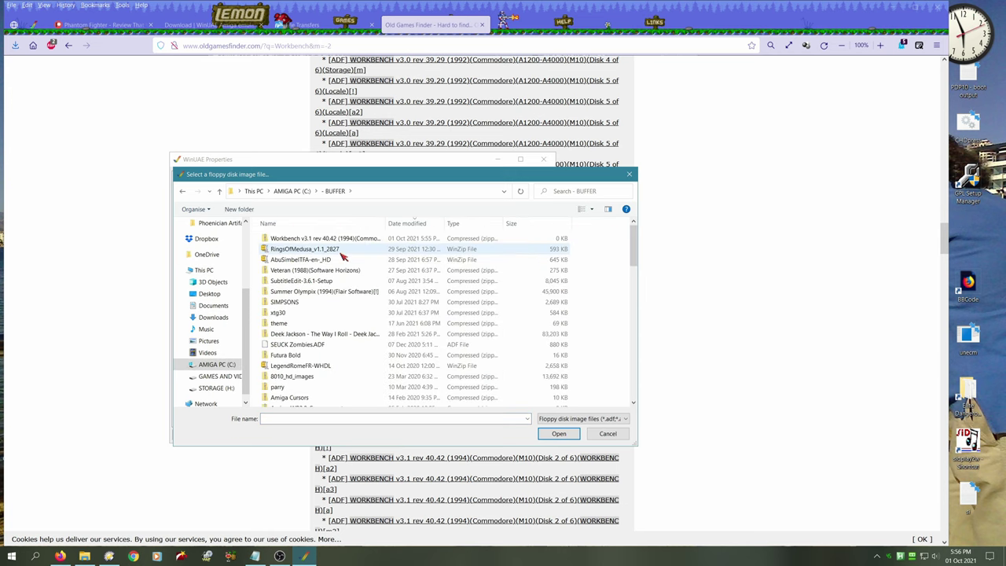
pyautogui.click(325, 239)
pyautogui.click(554, 437)
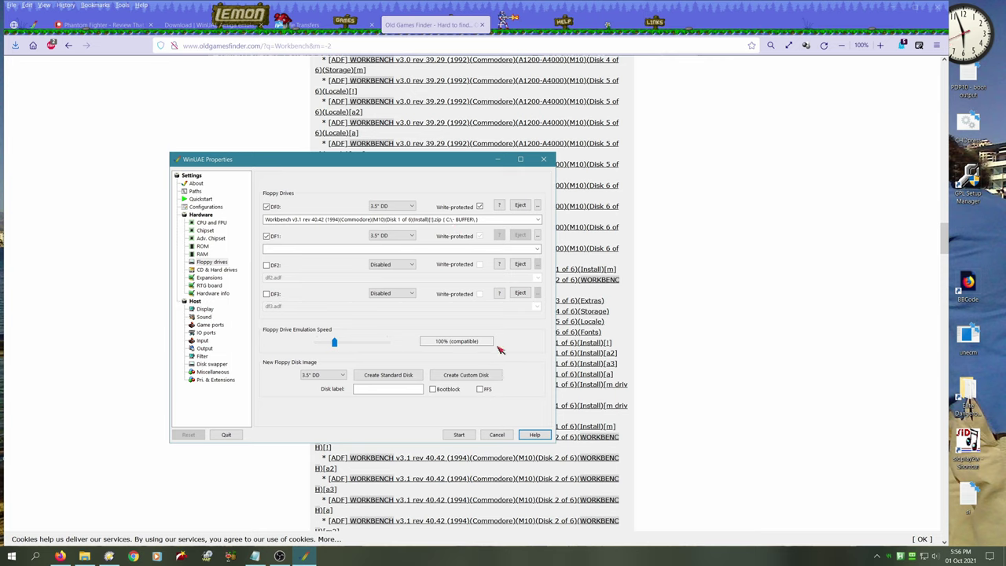
pyautogui.moveTo(334, 342); pyautogui.dragTo(317, 343)
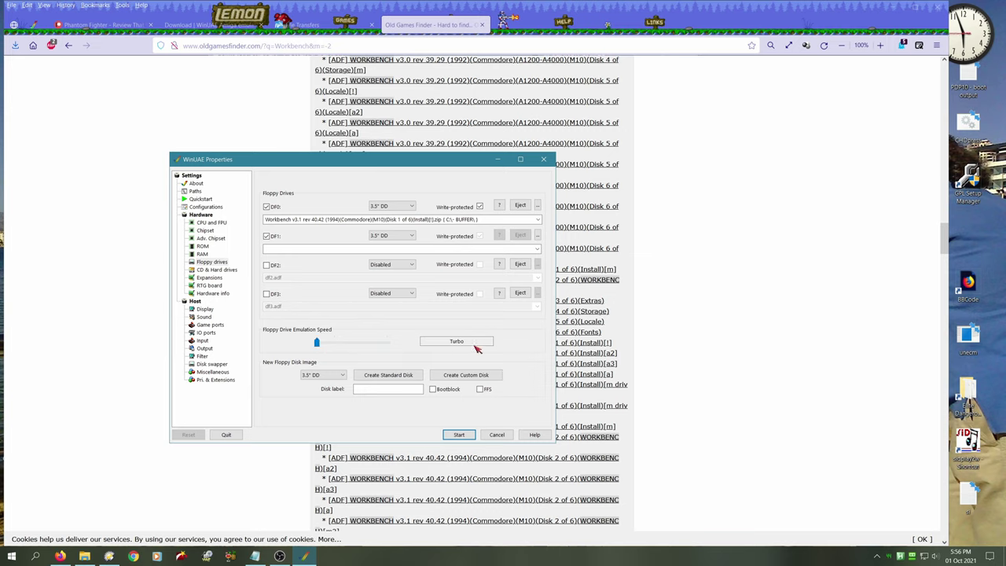
# Step: Start adding a directory as a hard drive volume and browse for its path to C:\- BUFFER\Amiga\Amiga
pyautogui.click(225, 272)
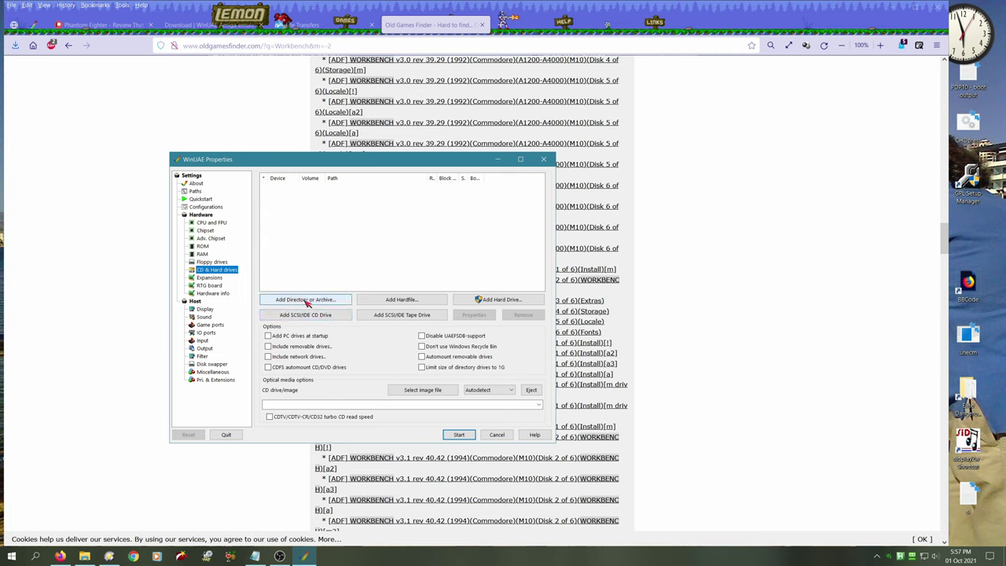
pyautogui.click(320, 302)
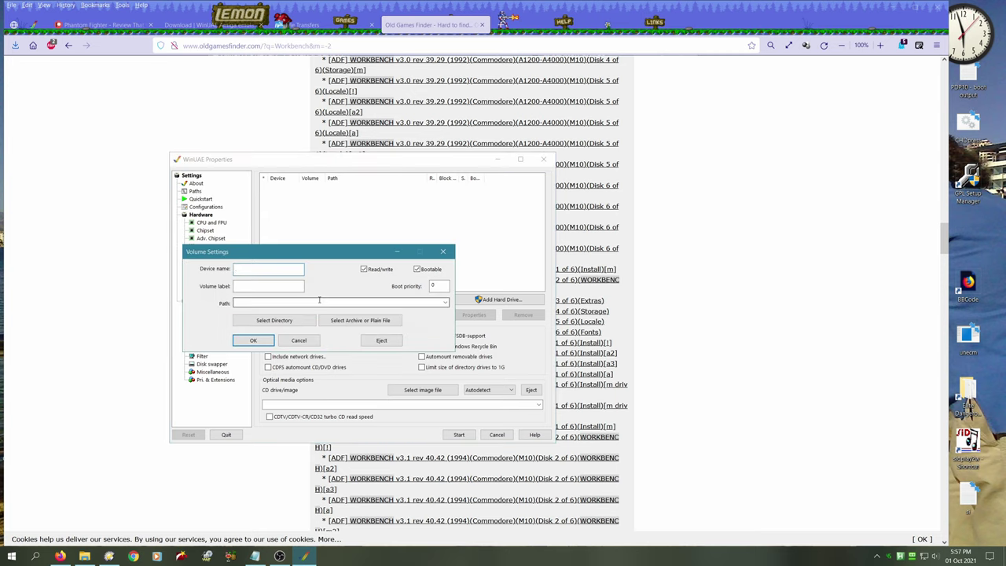
pyautogui.click(445, 304)
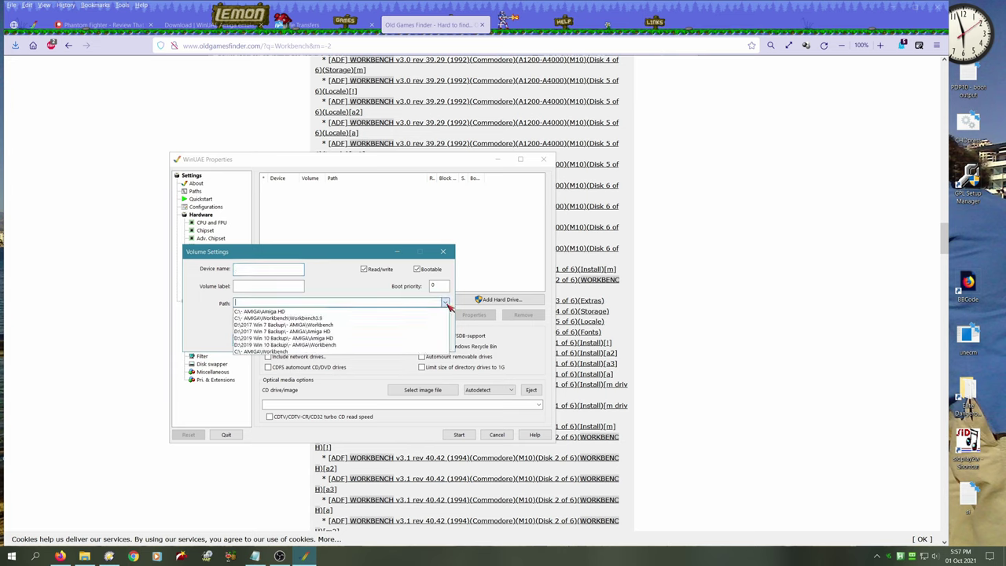
pyautogui.click(447, 305)
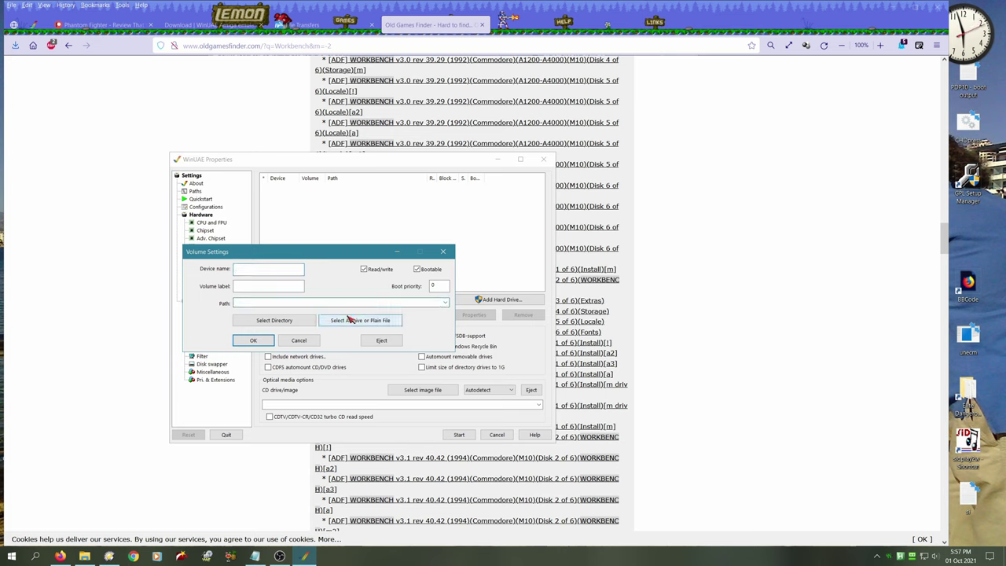
pyautogui.click(277, 321)
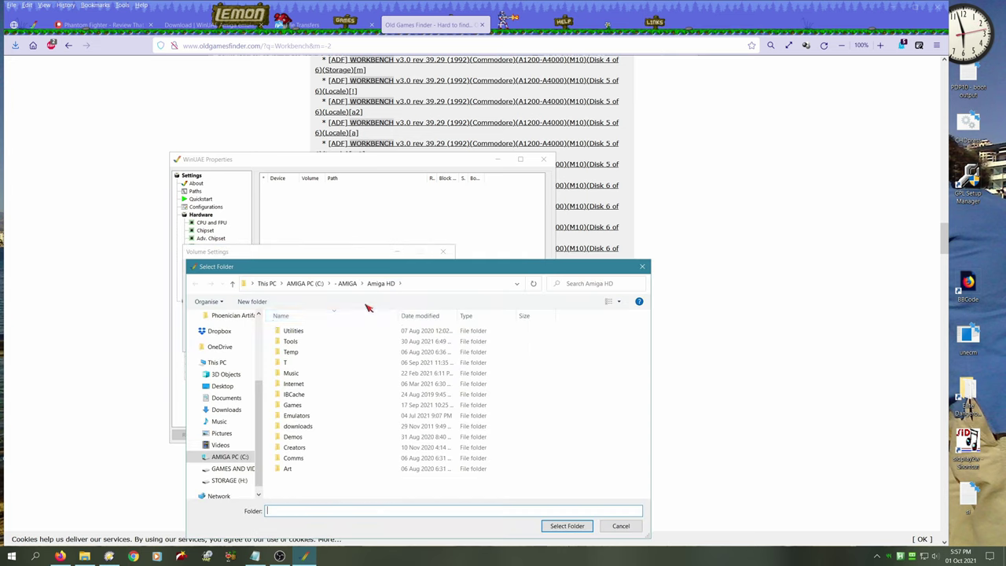
pyautogui.click(270, 285)
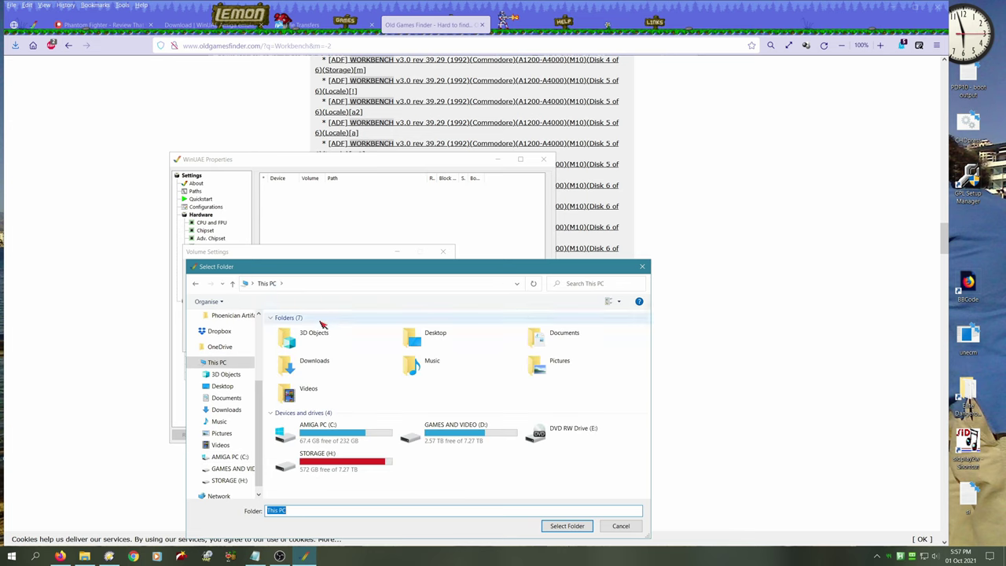
pyautogui.doubleClick(354, 434)
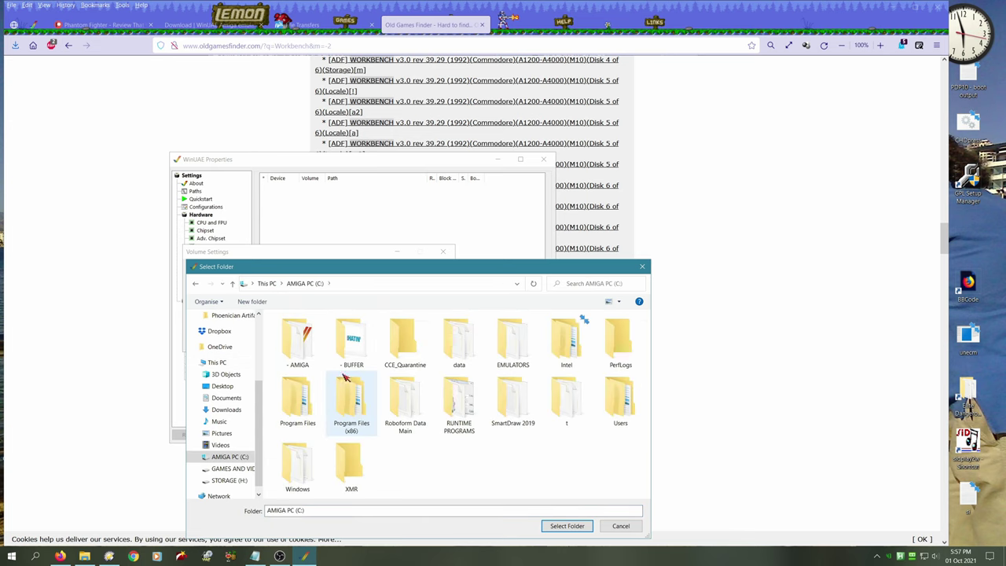
pyautogui.doubleClick(353, 333)
pyautogui.click(293, 343)
pyautogui.doubleClick(293, 342)
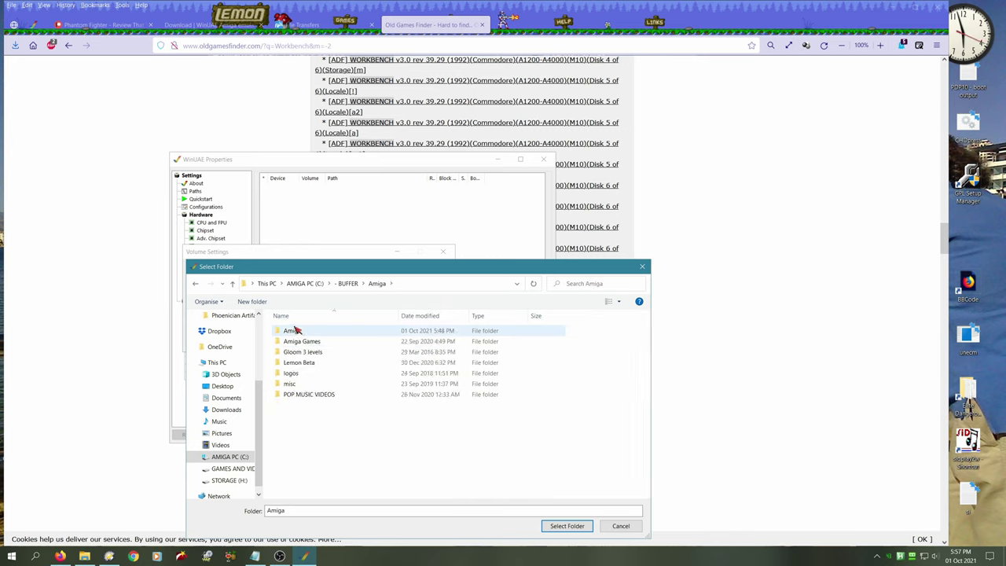
pyautogui.doubleClick(294, 330)
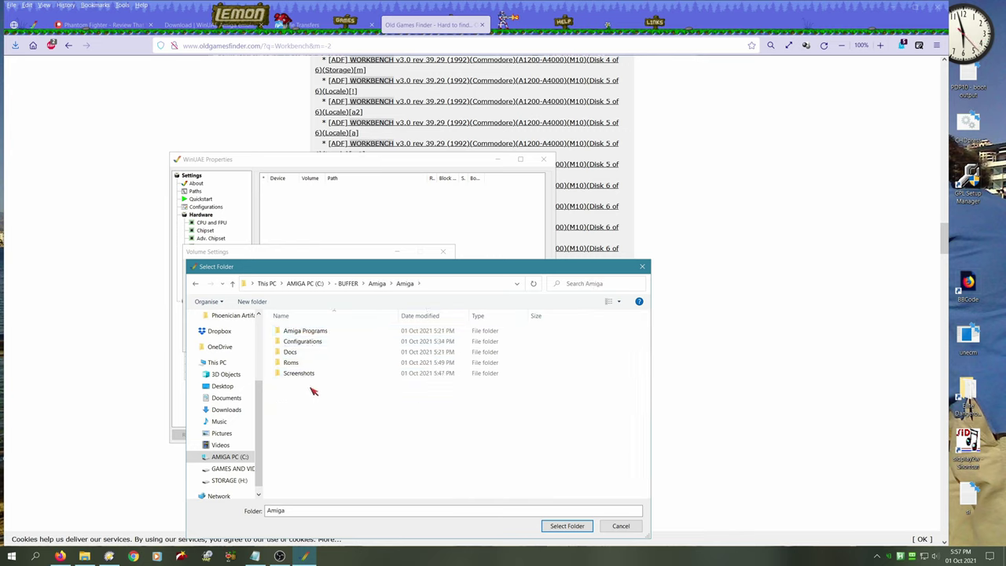
# Step: Create a folder named Amiga HD inside the inner Amiga folder and open it
pyautogui.click(262, 304)
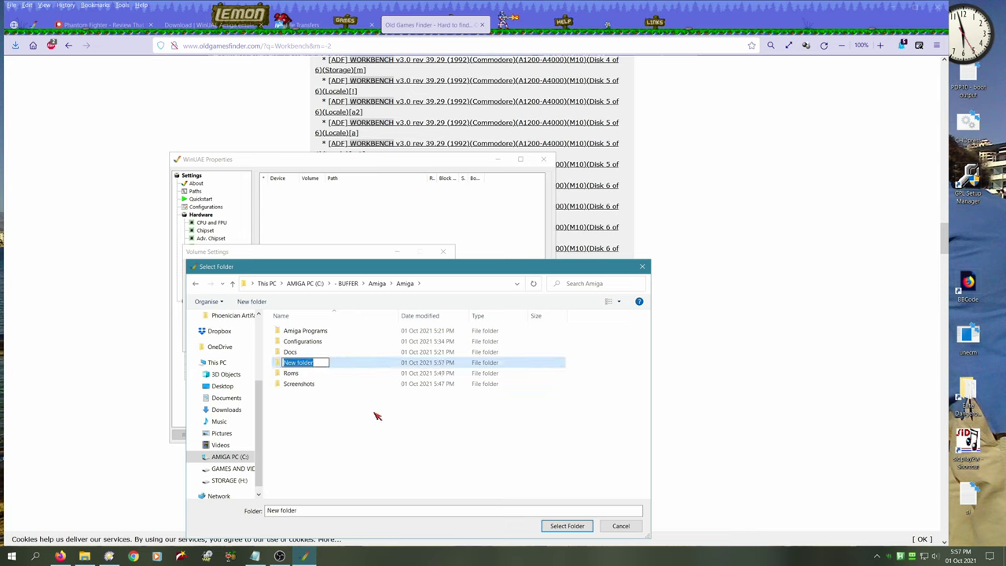
pyautogui.write('Amig')
pyautogui.press('BackSpace')
pyautogui.write('ga HD')
pyautogui.press('Return')
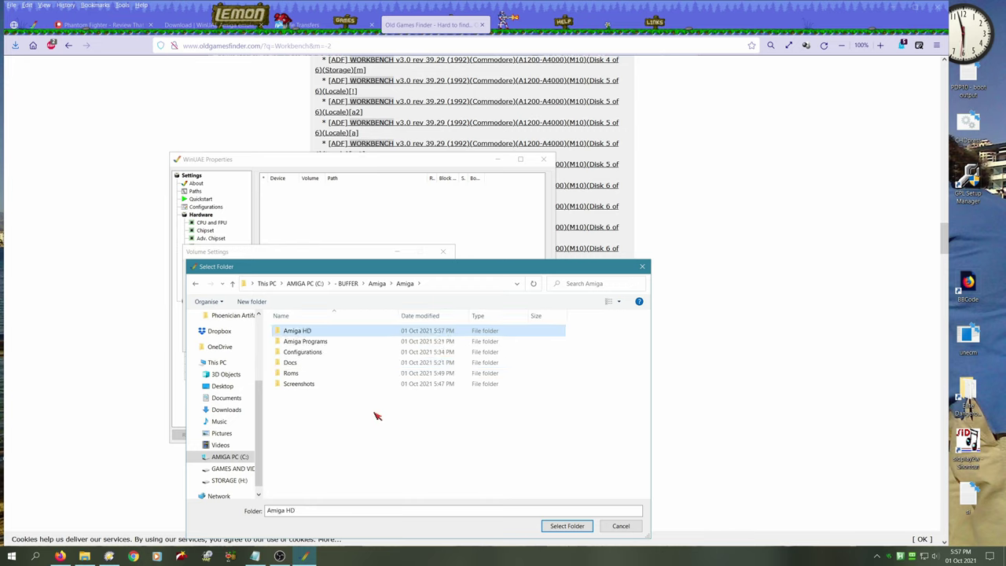
pyautogui.doubleClick(297, 331)
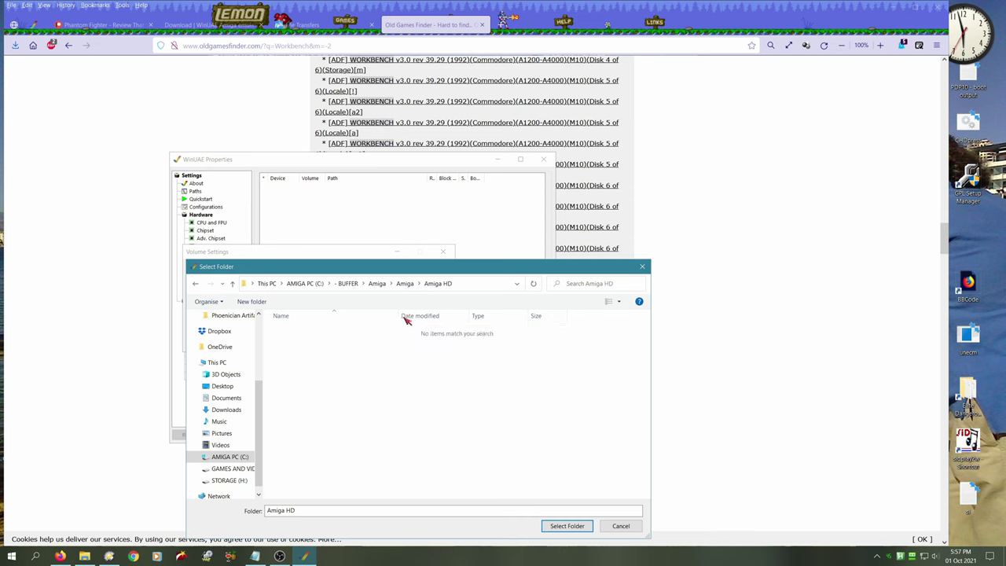
# Step: Add the Amiga HD folder as a read/write, non-bootable volume with device name dh0 and volume label Files
pyautogui.click(560, 526)
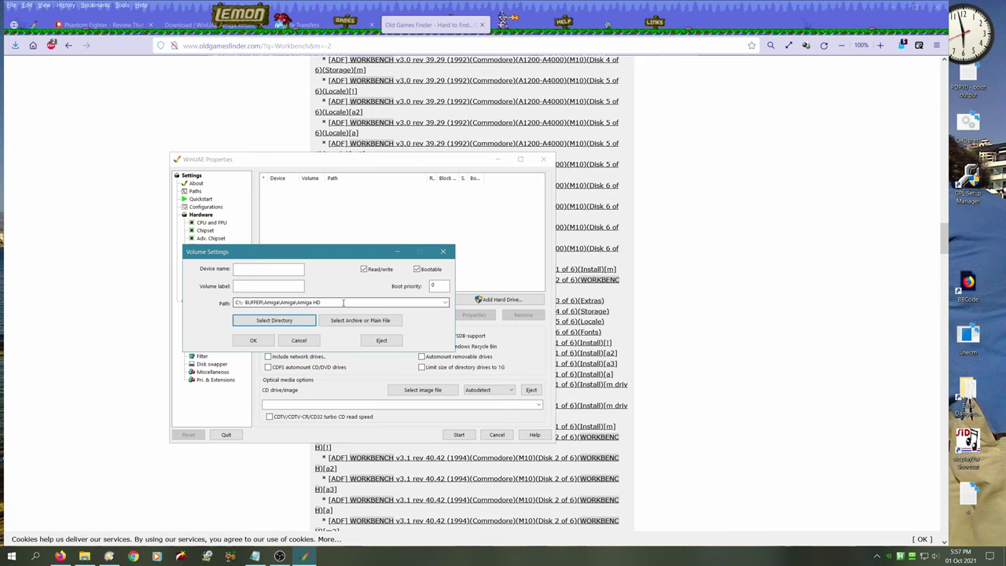
pyautogui.click(257, 269)
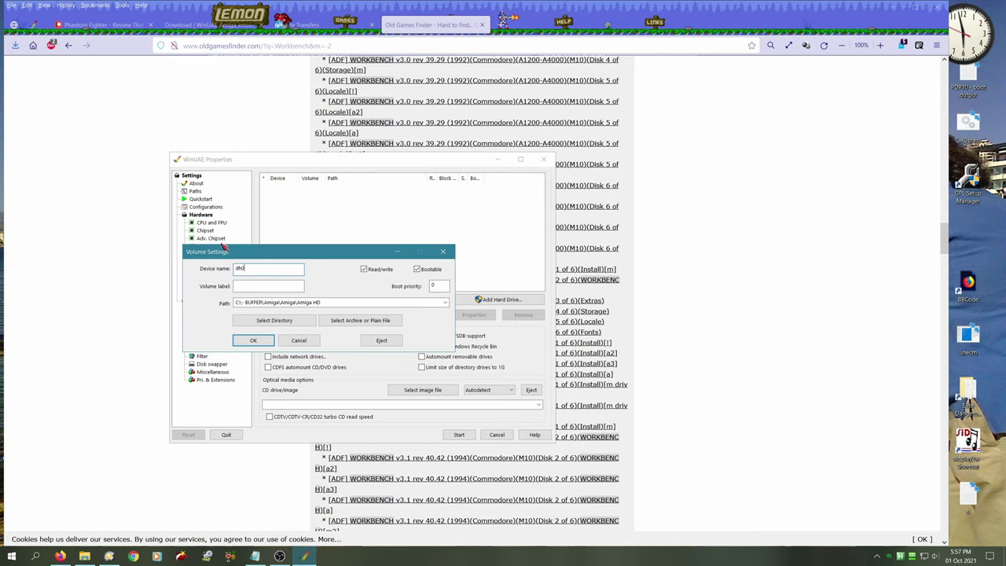
pyautogui.click(256, 288)
pyautogui.click(419, 271)
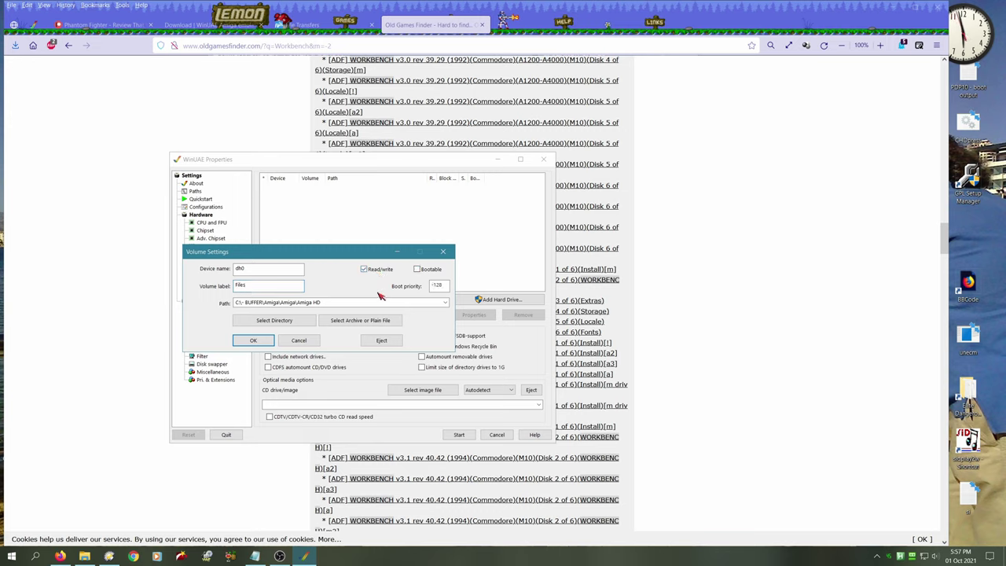
pyautogui.click(253, 341)
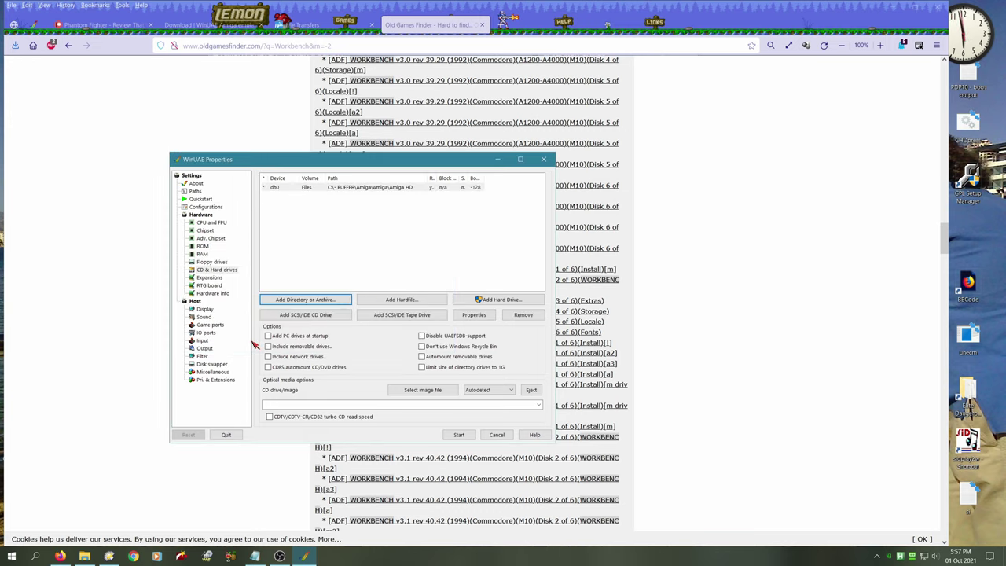
# Step: Start adding a second directory volume with device name dh1 and volume label Workbench
pyautogui.click(304, 299)
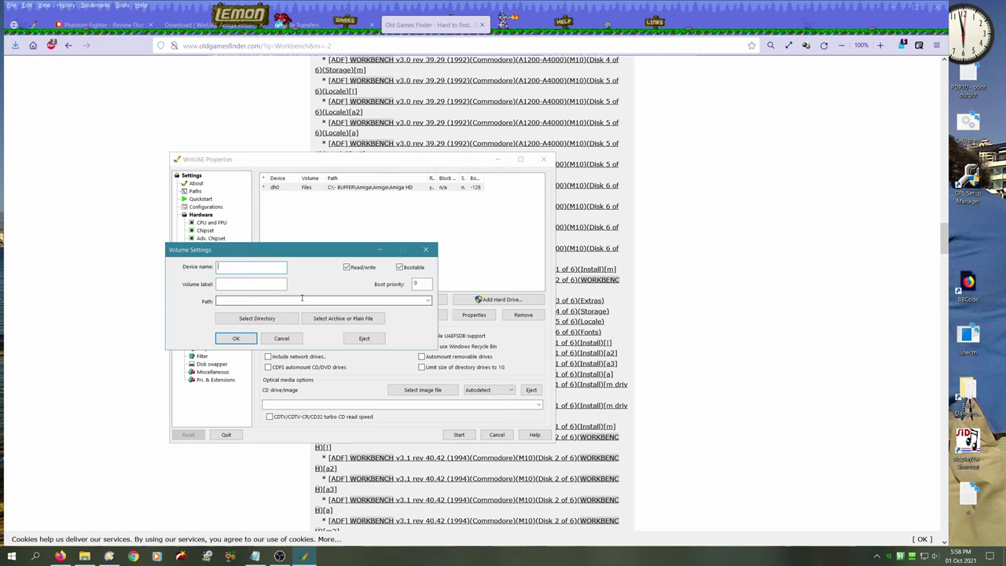
pyautogui.write('dh1')
pyautogui.click(251, 283)
pyautogui.write('Workbench')
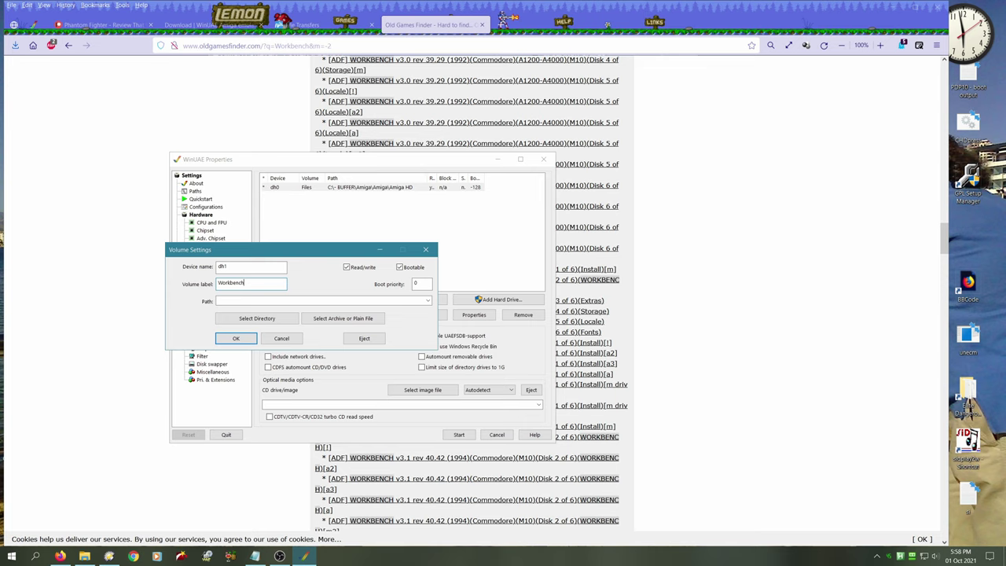
# Step: Create a Workbench folder inside the inner Amiga folder, set it as dh1's path, and add the bootable volume
pyautogui.click(429, 302)
pyautogui.click(289, 310)
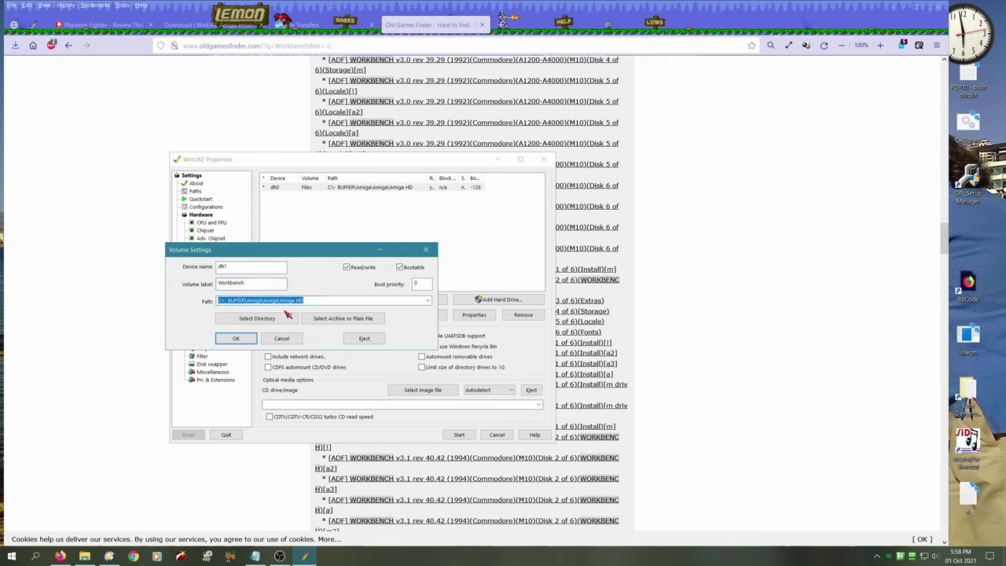
pyautogui.click(250, 318)
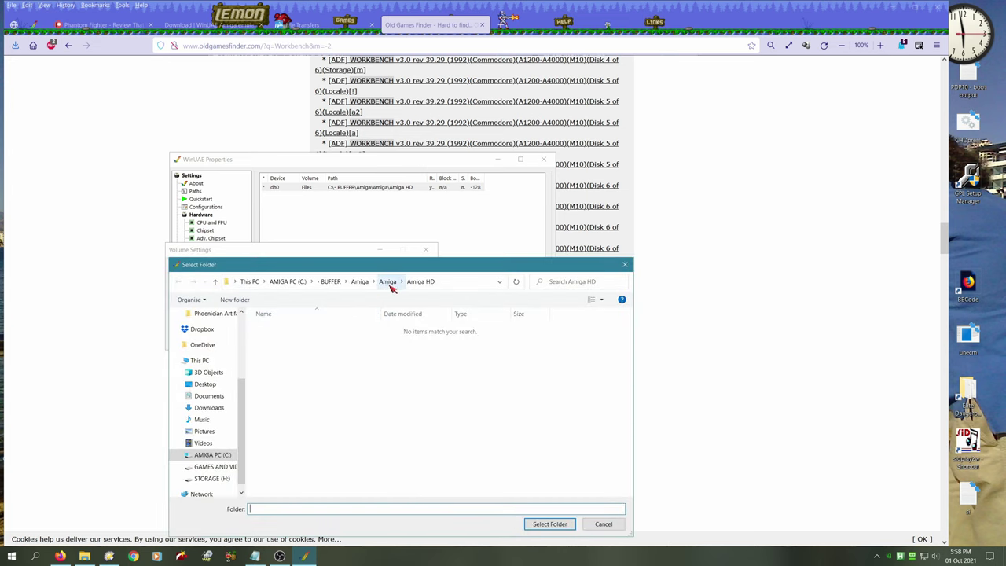
pyautogui.click(388, 281)
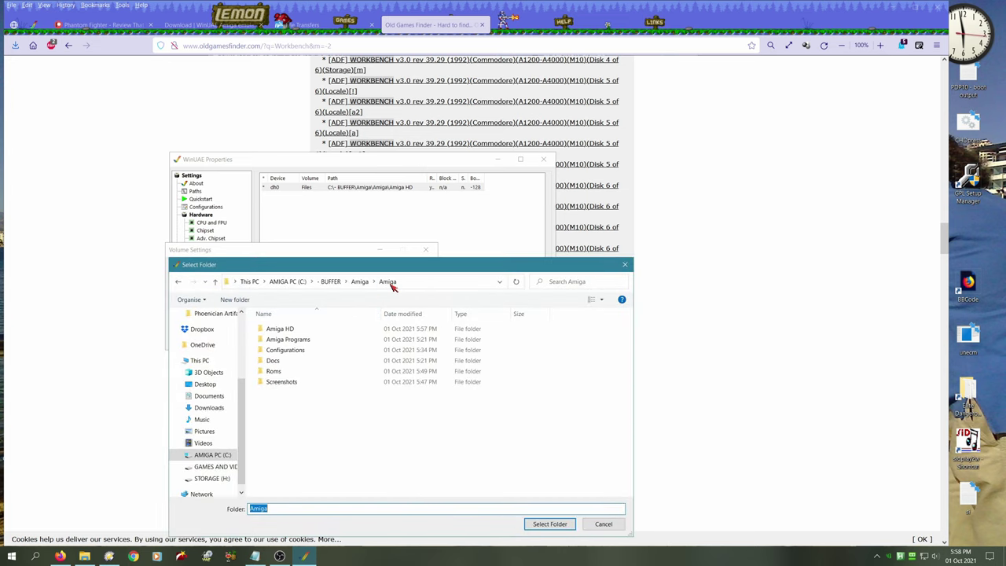
pyautogui.click(235, 300)
pyautogui.write('Workbench')
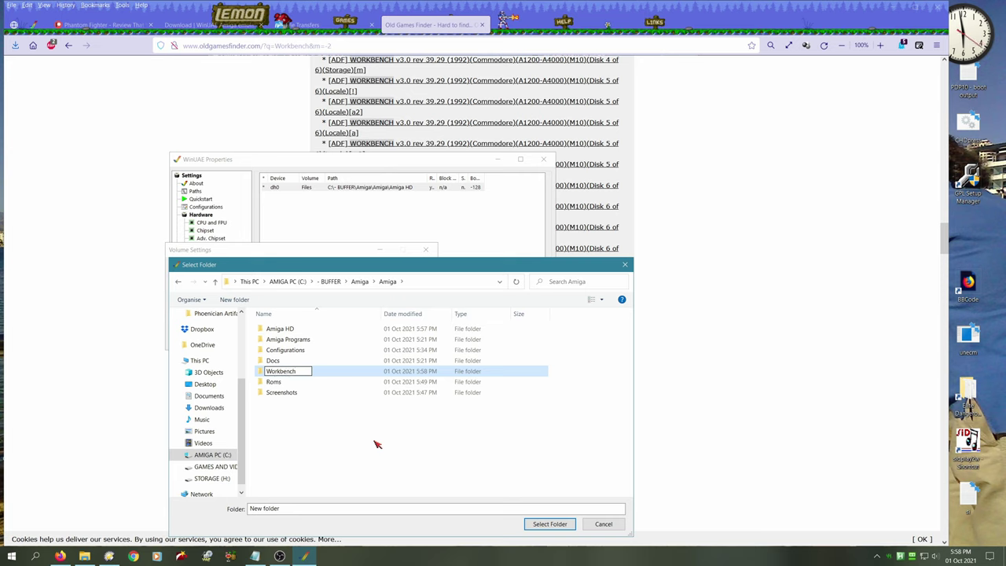
pyautogui.press('Return')
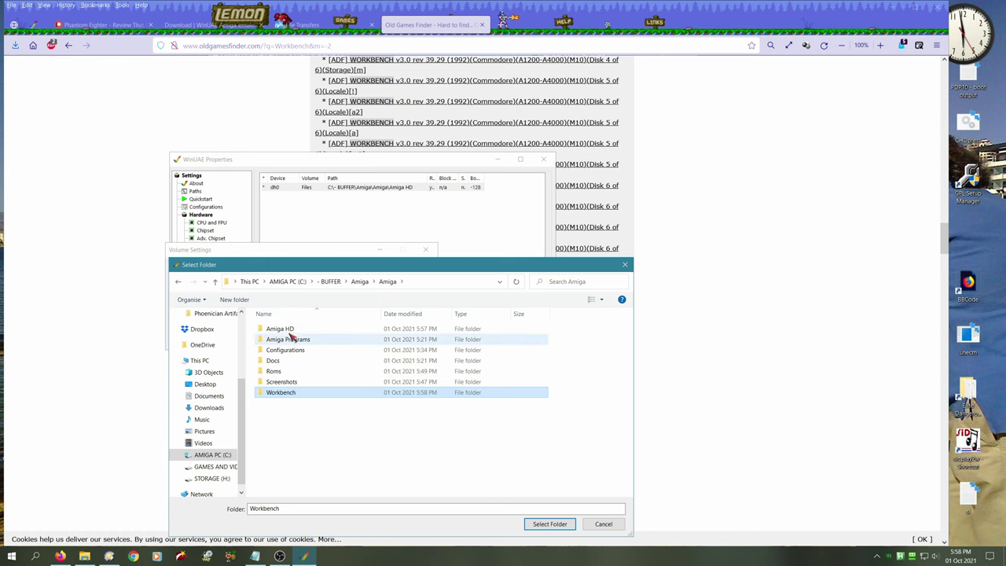
pyautogui.click(552, 524)
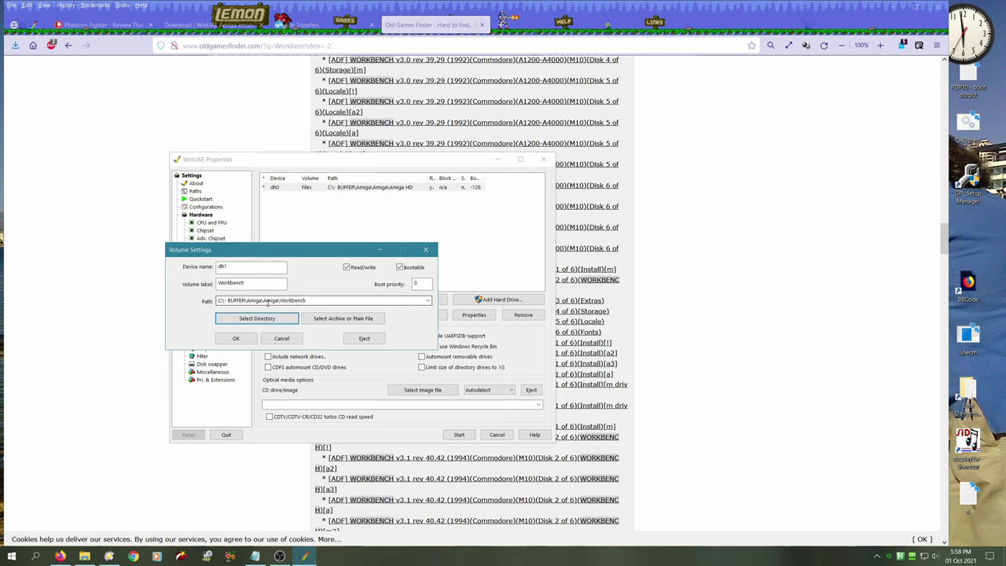
pyautogui.click(236, 339)
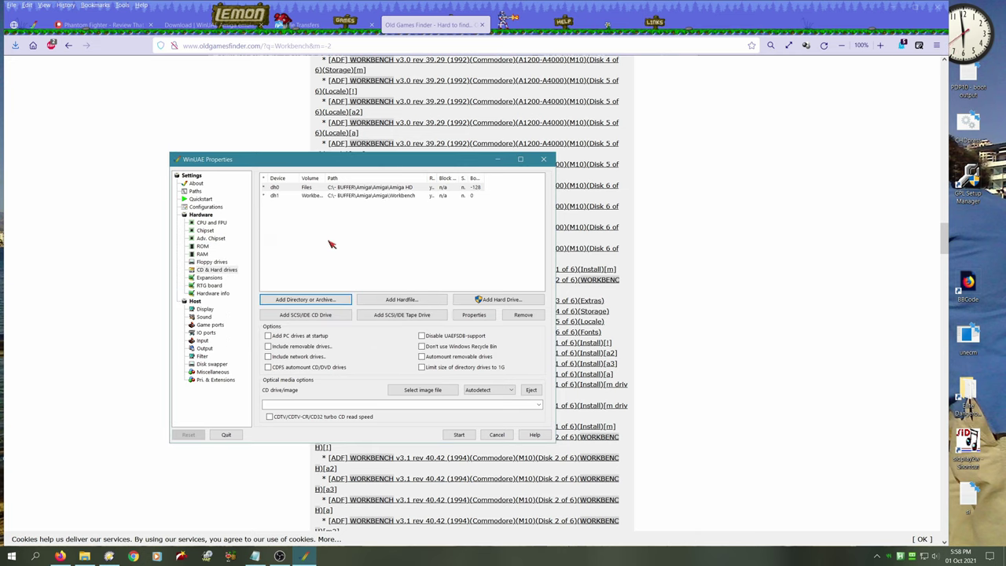
# Step: Set the host display's fullscreen resolution to Native and its native screen mode to Fullscreen
pyautogui.click(209, 278)
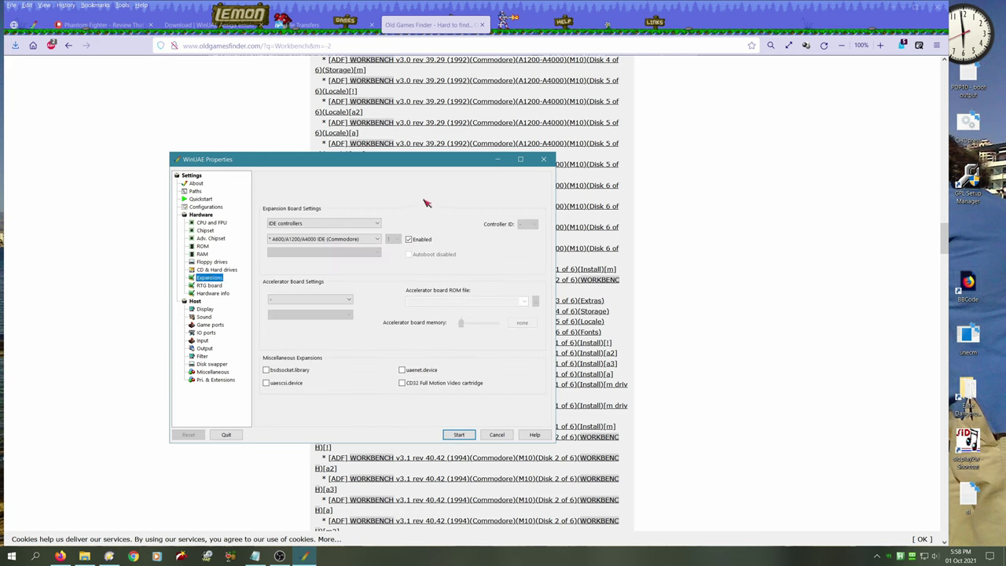
pyautogui.click(207, 285)
pyautogui.click(211, 294)
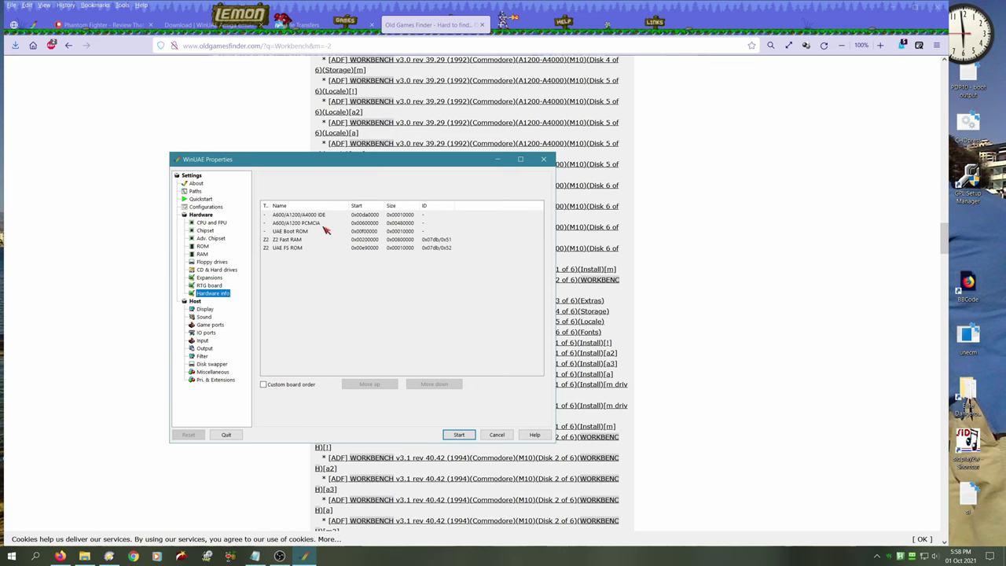
pyautogui.click(203, 310)
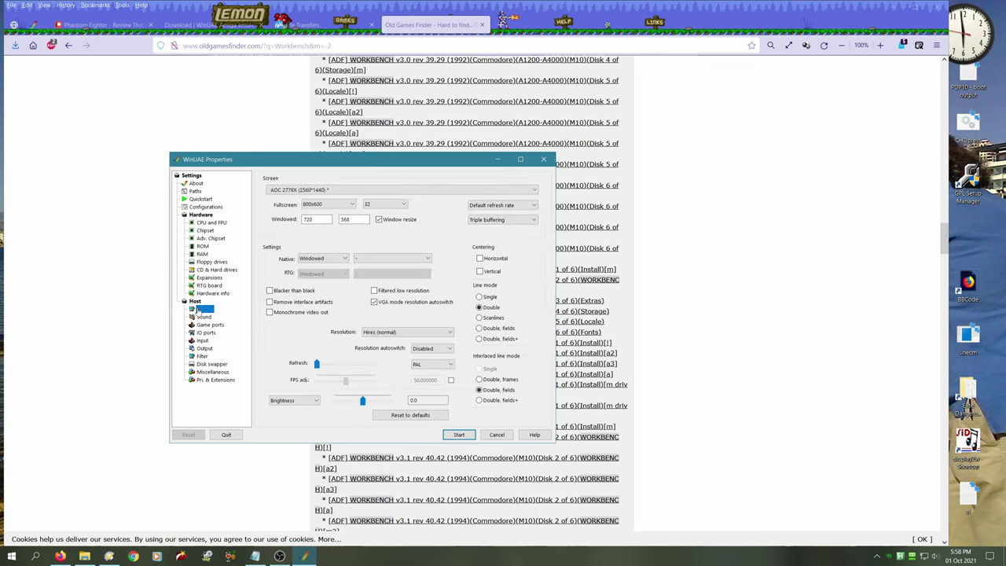
pyautogui.click(327, 204)
pyautogui.click(315, 374)
pyautogui.click(324, 258)
pyautogui.click(328, 274)
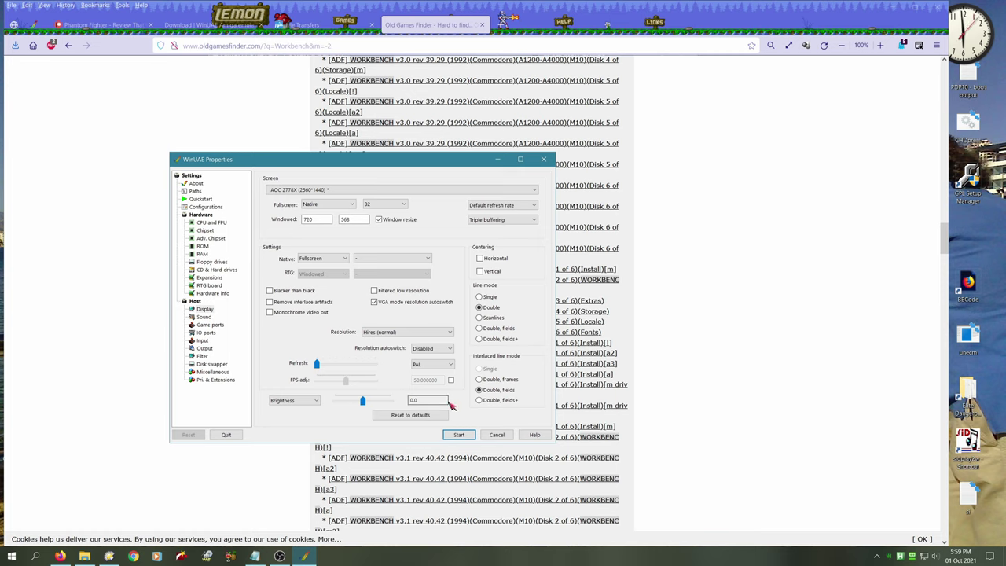
# Step: Assign Retro Joystick Adapter v3.0 to game port 2
pyautogui.click(206, 317)
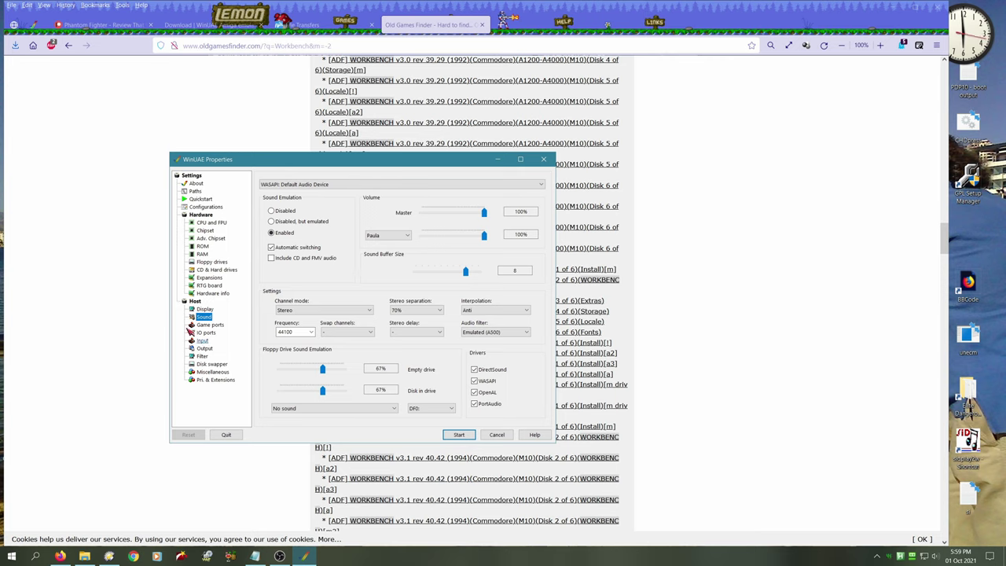
pyautogui.click(210, 325)
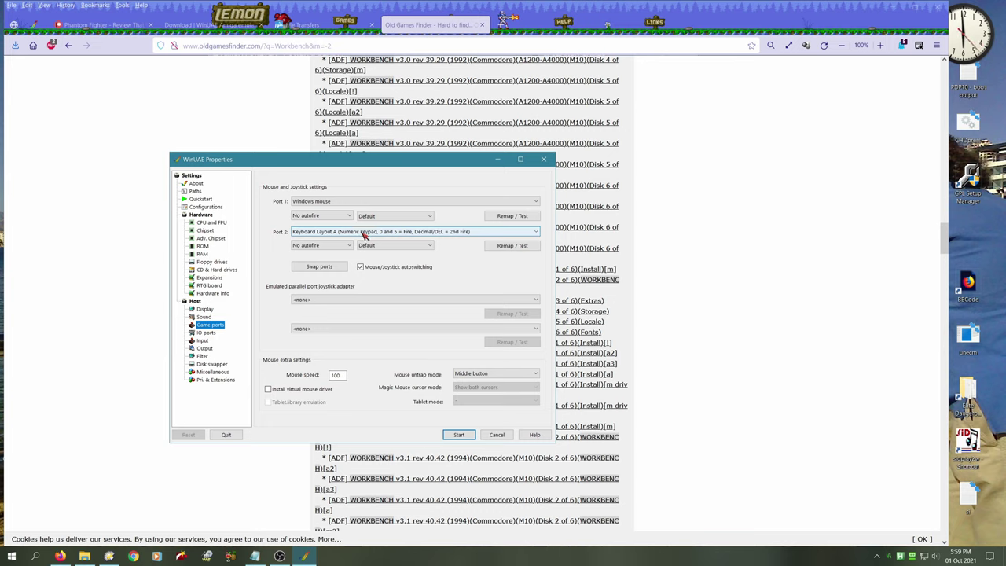
pyautogui.click(375, 233)
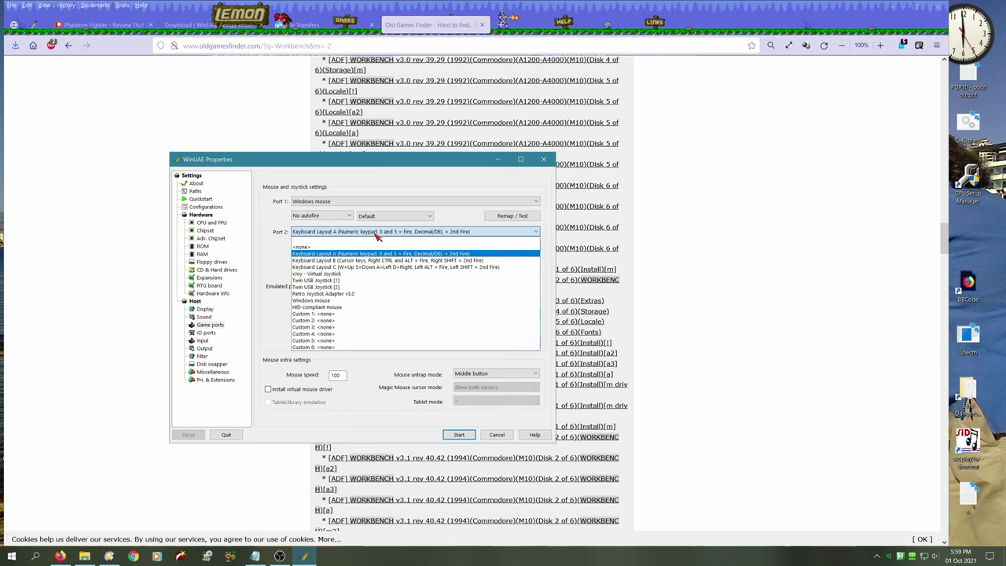
pyautogui.click(341, 295)
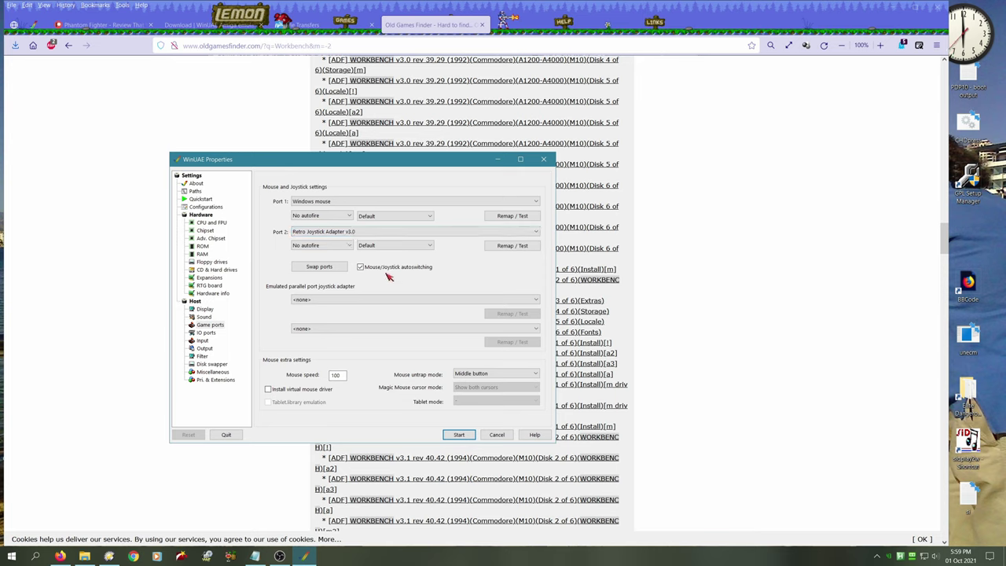
# Step: Set the display filter to Automatic scaling with 16:9 aspect ratio correction
pyautogui.click(206, 332)
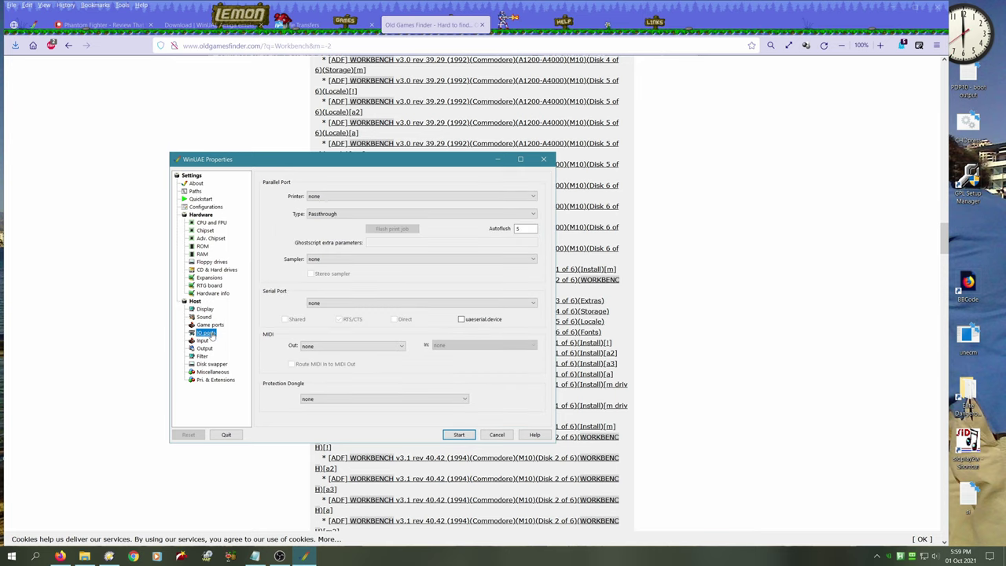
pyautogui.click(203, 340)
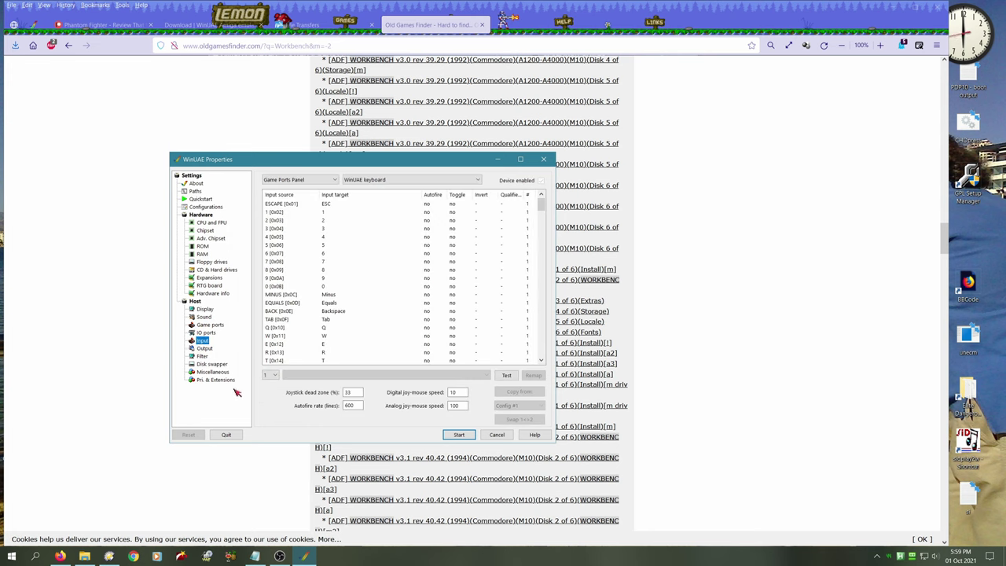
pyautogui.click(204, 348)
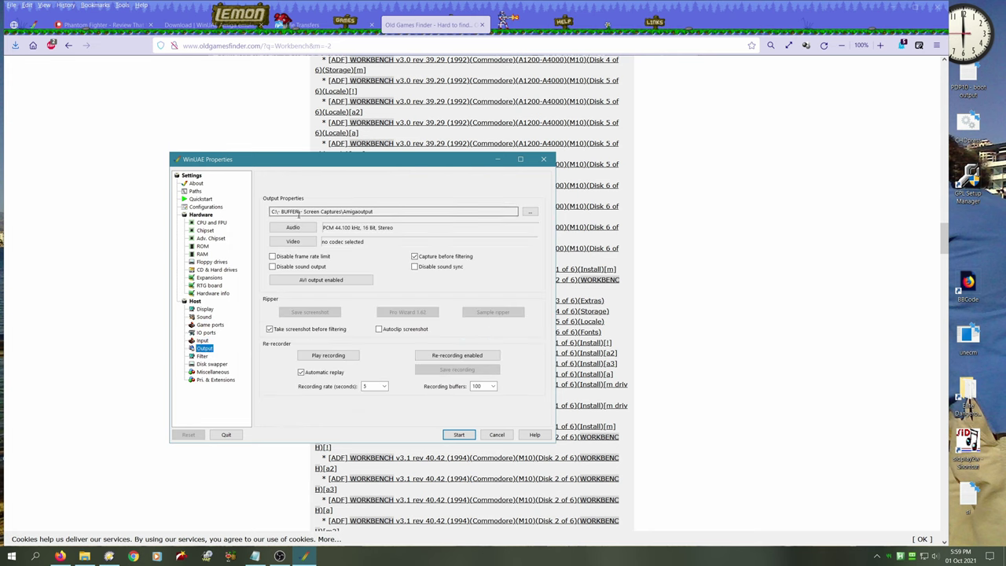
pyautogui.click(202, 356)
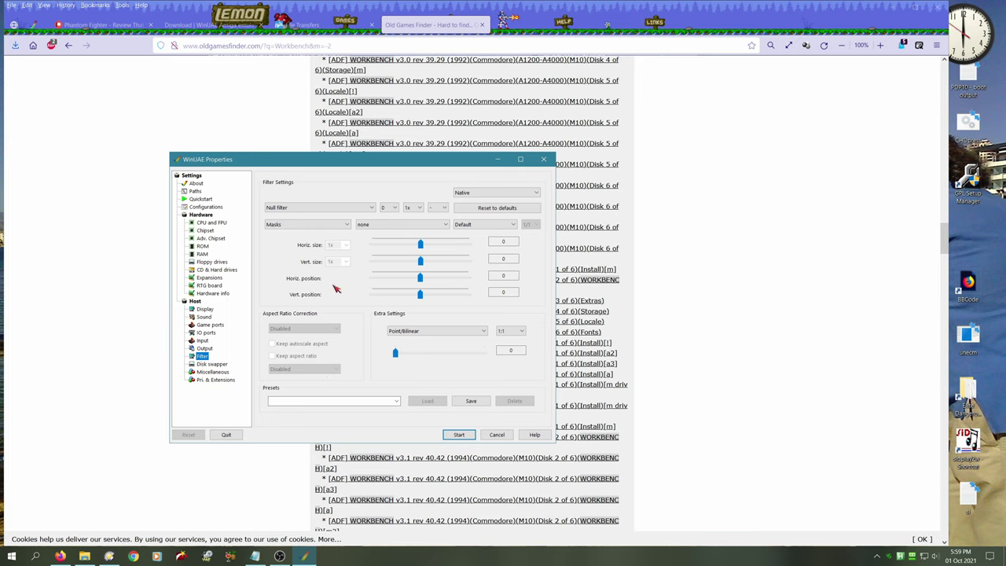
pyautogui.click(455, 354)
pyautogui.click(456, 358)
pyautogui.click(481, 226)
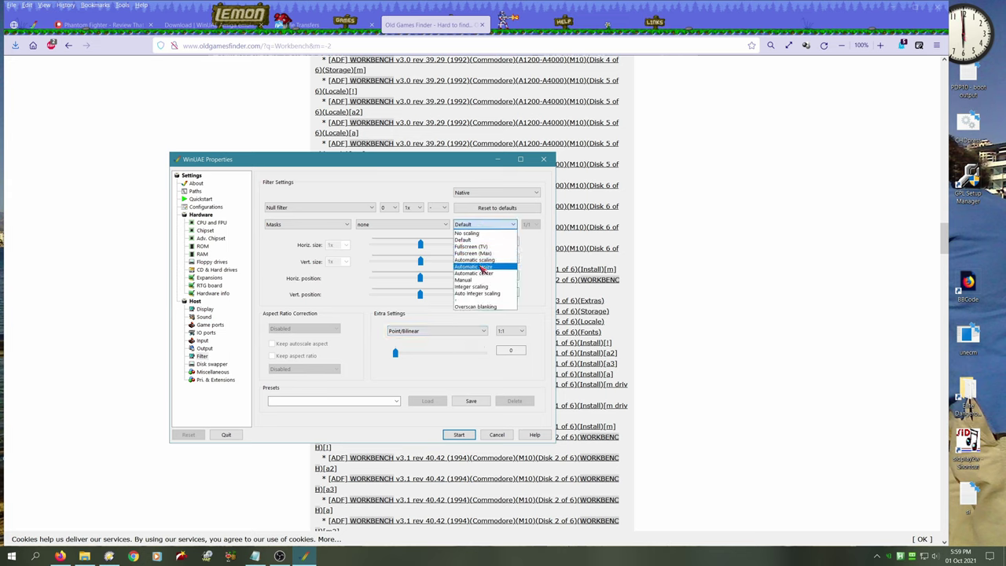
pyautogui.click(489, 260)
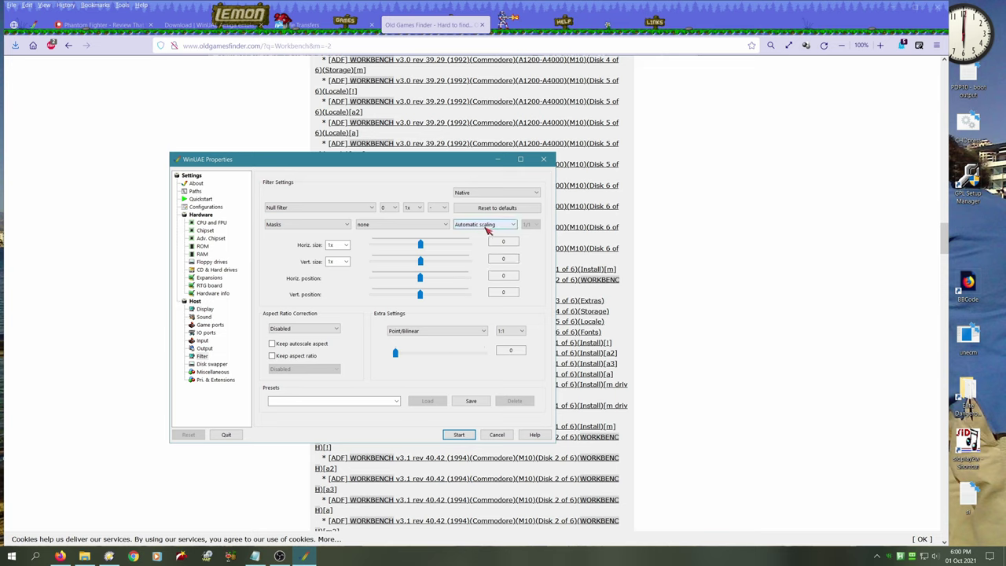
pyautogui.click(337, 329)
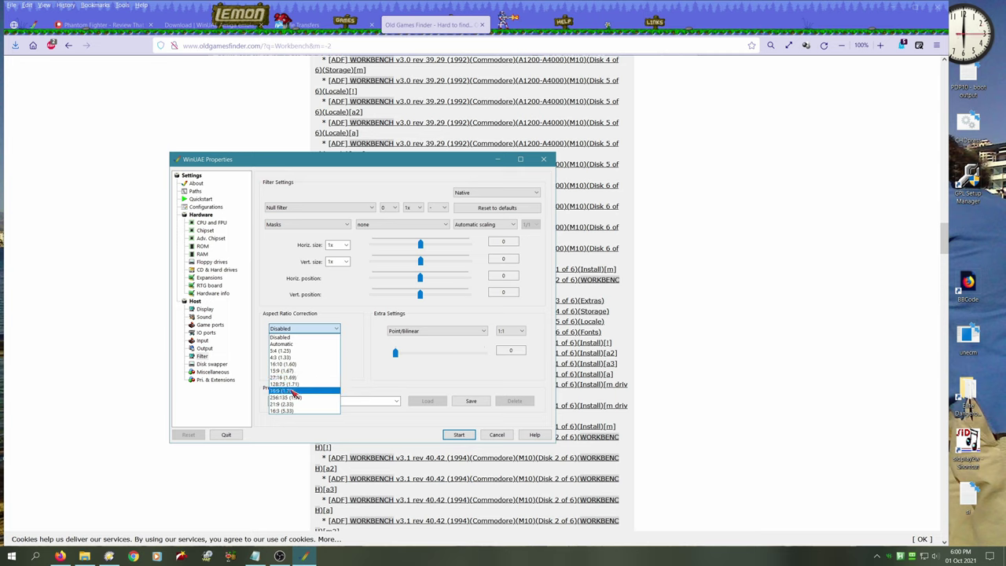
pyautogui.click(293, 391)
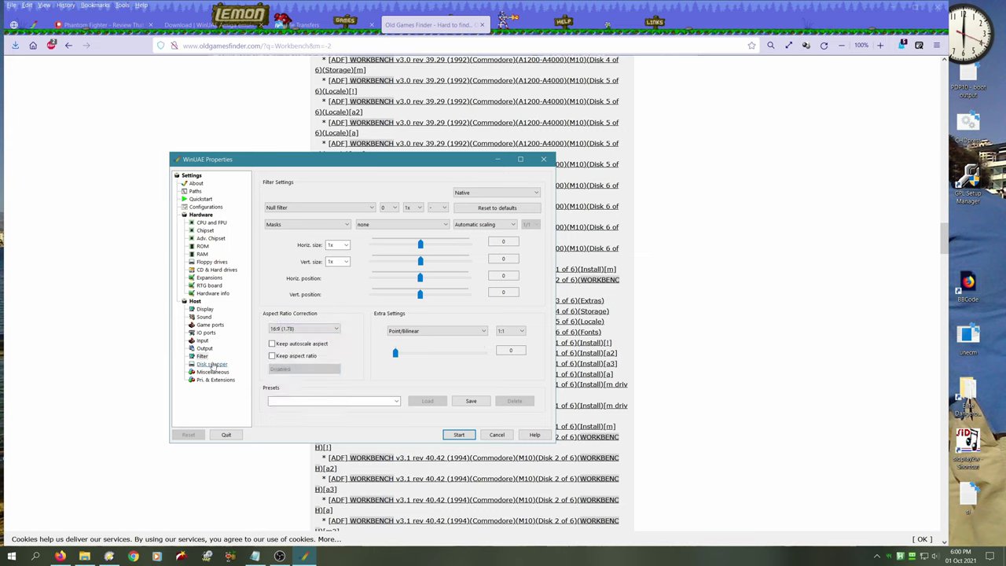
# Step: Enable adding PC drives at startup in the hard drive options
pyautogui.click(212, 367)
pyautogui.click(210, 373)
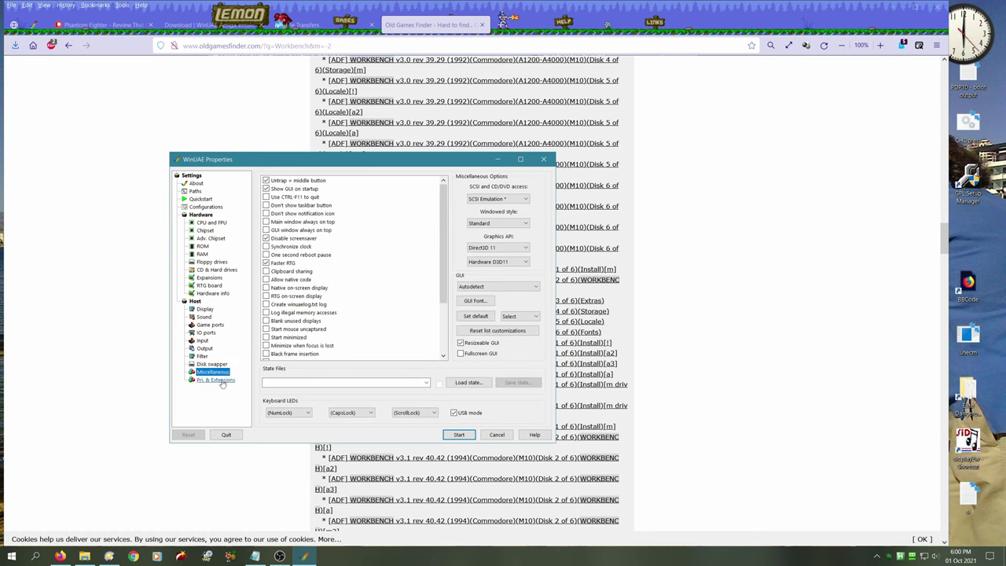
pyautogui.click(221, 381)
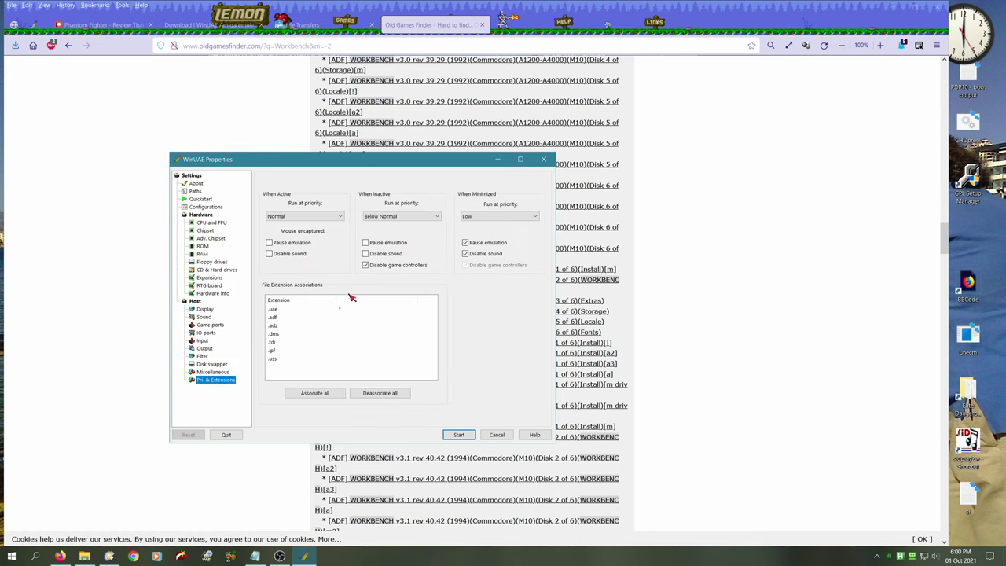
pyautogui.click(216, 270)
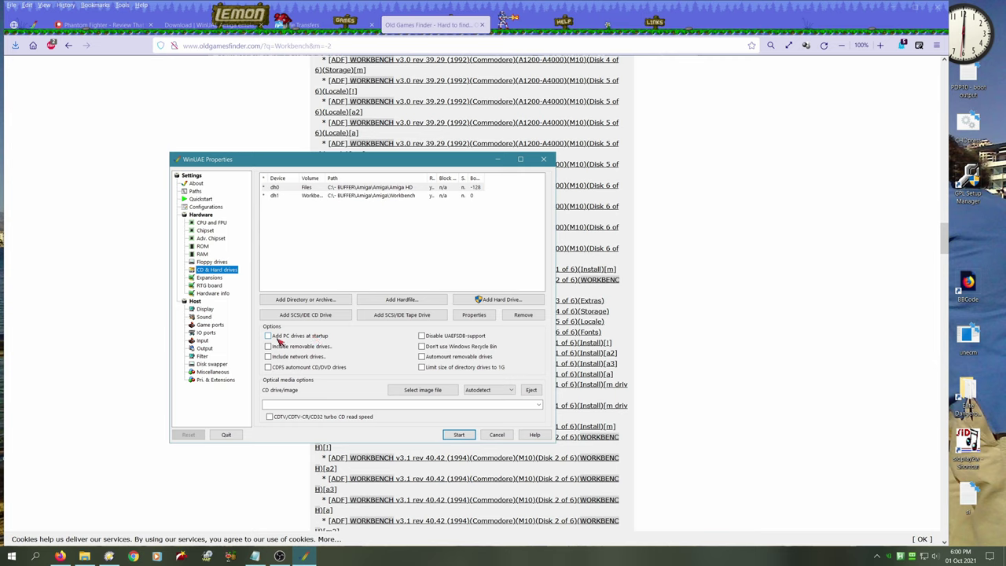
pyautogui.click(270, 336)
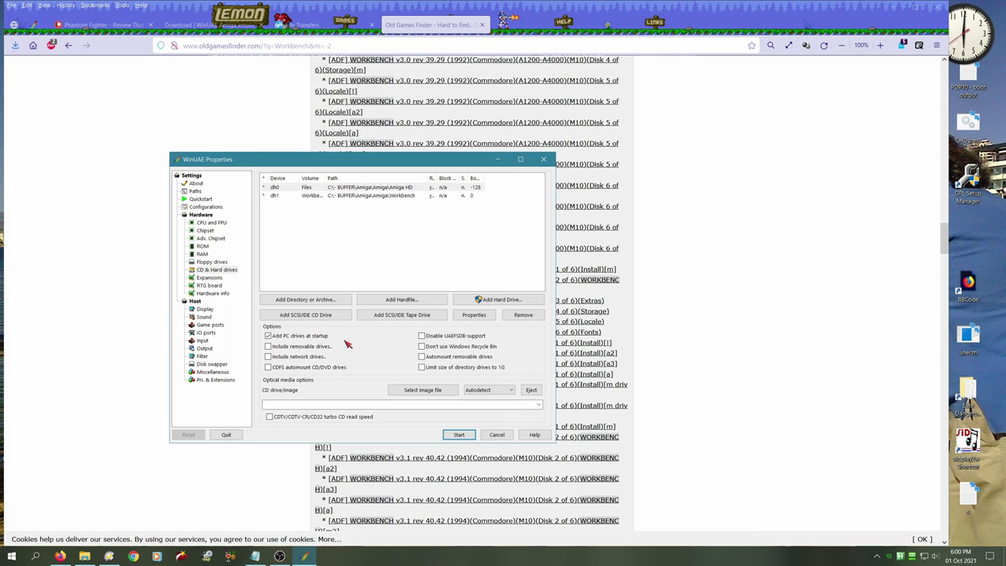
# Step: Save the current setup as a configuration named "A1200 - stock" and start the emulation with it
pyautogui.click(206, 207)
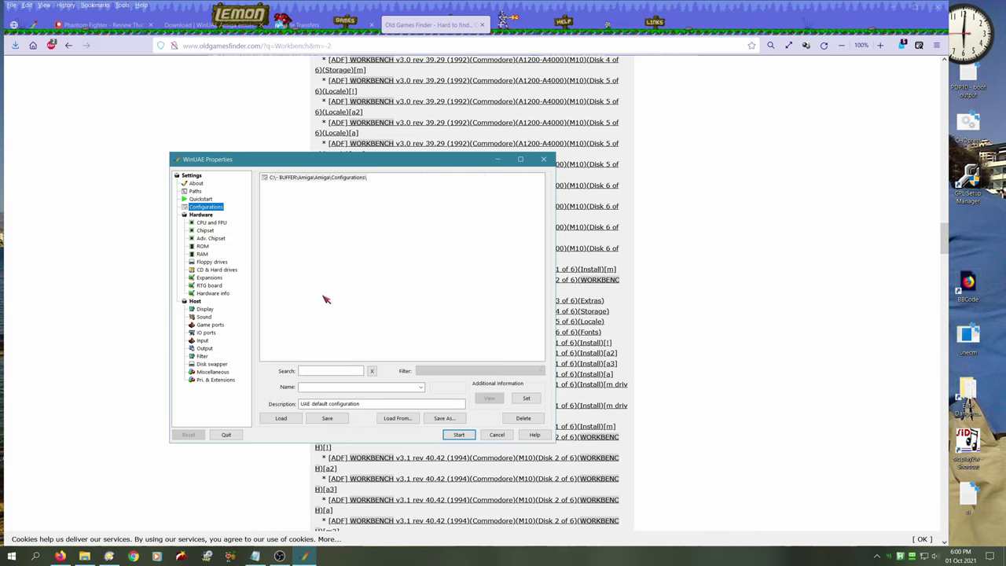
pyautogui.click(445, 419)
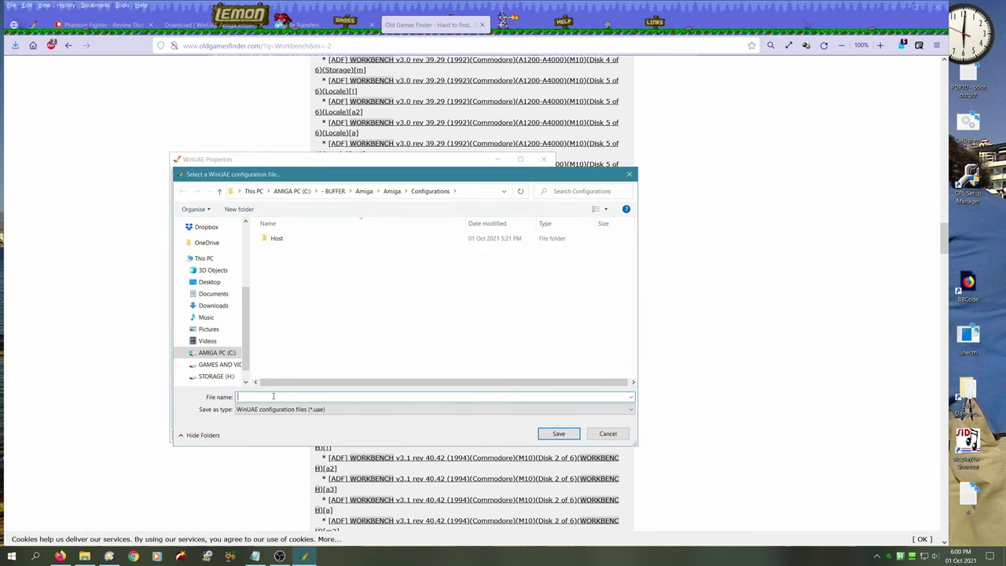
pyautogui.write('A1200 - stock')
pyautogui.press('Return')
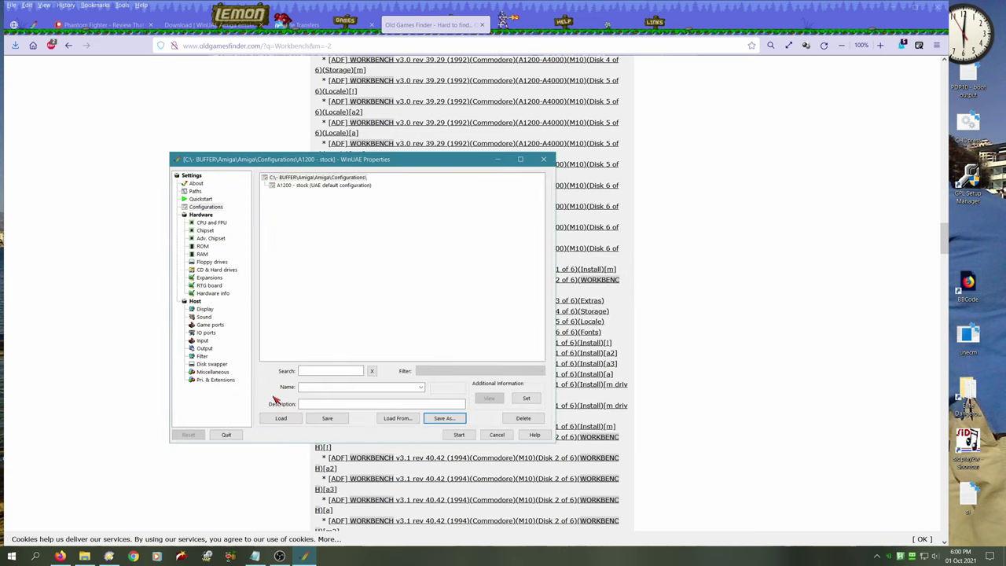
pyautogui.click(317, 186)
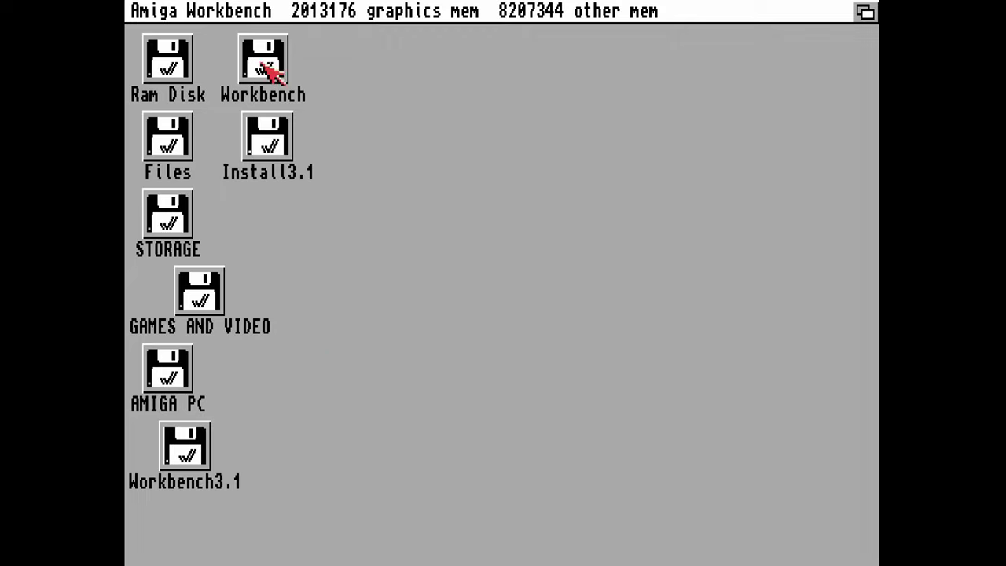
# Step: Move the Workbench drive icon to the upper right of the Amiga desktop and check the drive's contents
pyautogui.moveTo(273, 69); pyautogui.dragTo(790, 82)
pyautogui.doubleClick(790, 82)
pyautogui.moveTo(389, 126); pyautogui.dragTo(571, 154)
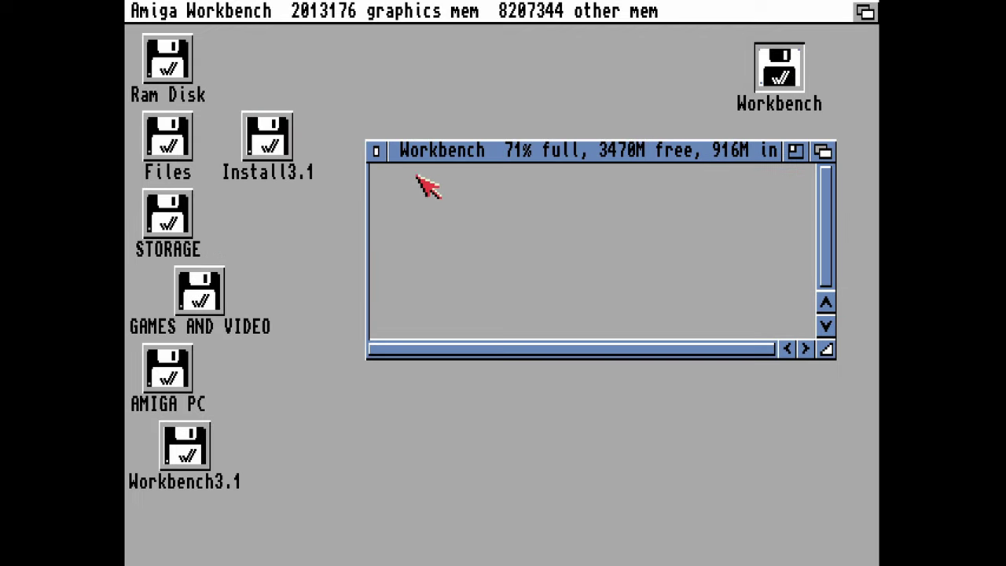
pyautogui.click(377, 151)
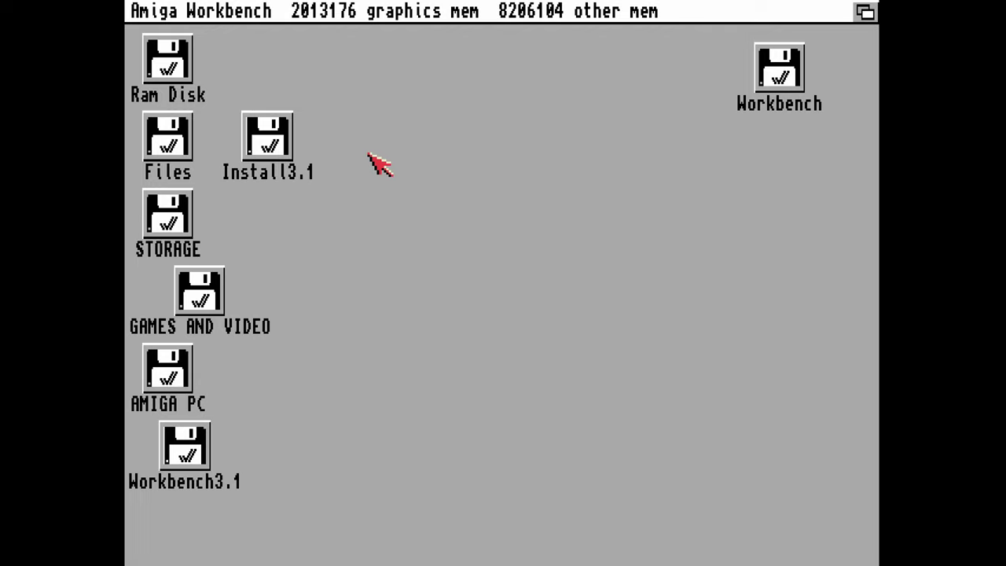
# Step: Place Ram Disk beside the Workbench drive and Files beneath it, and check the contents of Files
pyautogui.moveTo(165, 74); pyautogui.dragTo(628, 84)
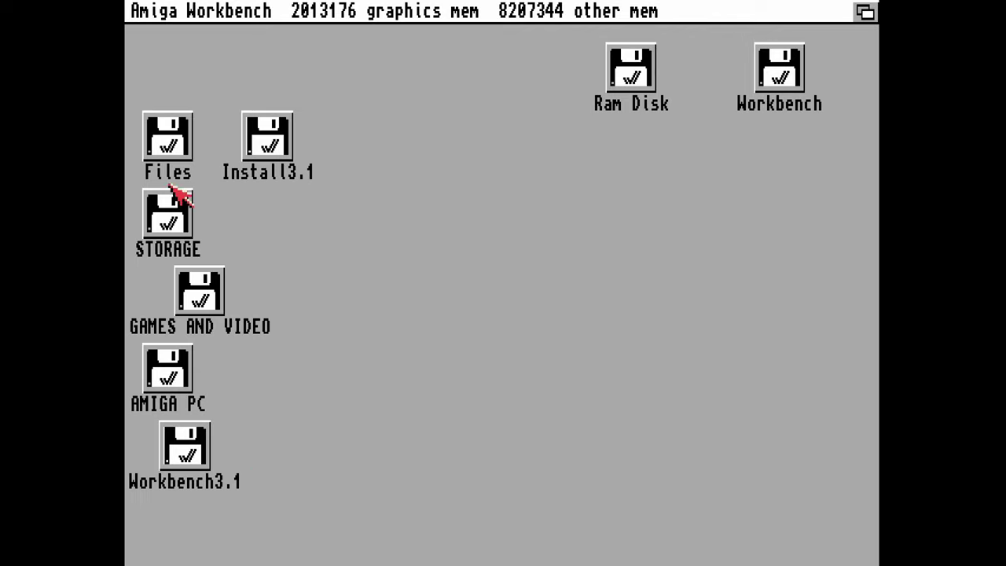
pyautogui.moveTo(176, 148); pyautogui.dragTo(772, 175)
pyautogui.doubleClick(772, 176)
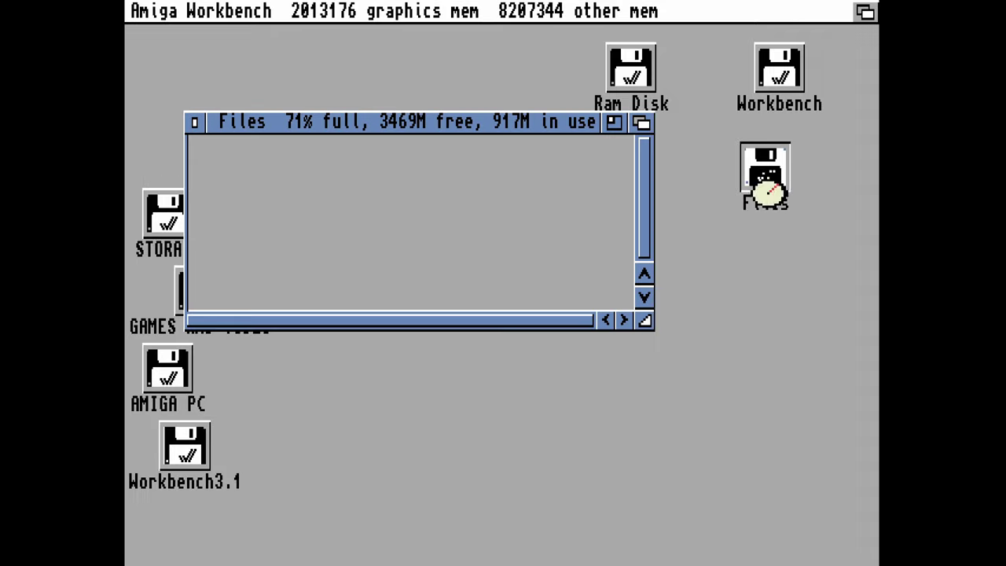
pyautogui.click(195, 122)
# Step: Move the Install3.1 and Workbench3.1 floppy icons to the middle of the desktop, one above the other
pyautogui.moveTo(287, 149); pyautogui.dragTo(544, 274)
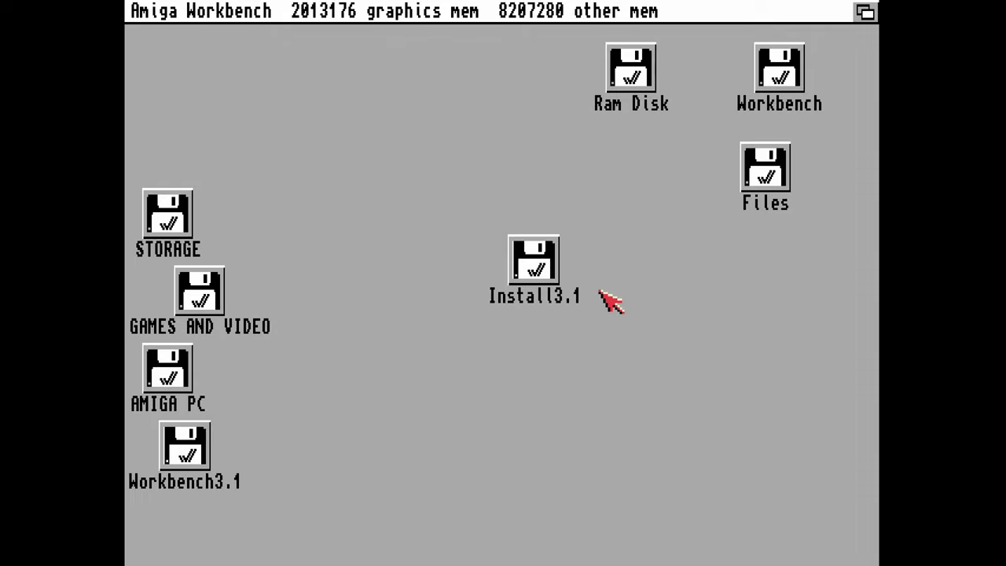
pyautogui.click(195, 465)
pyautogui.moveTo(192, 462); pyautogui.dragTo(527, 405)
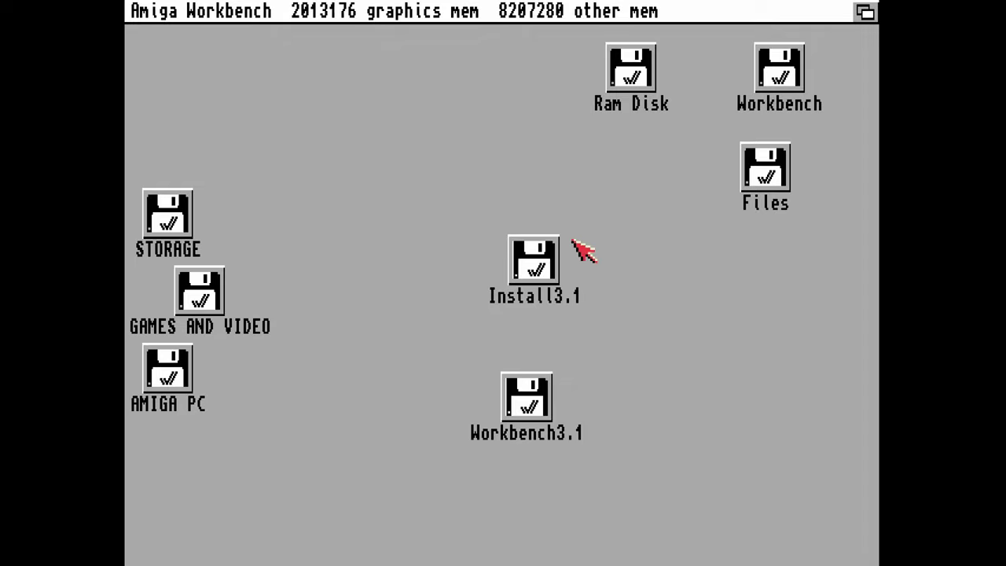
# Step: Launch the English installer from the Install drawer of the Install3.1 disk
pyautogui.doubleClick(538, 271)
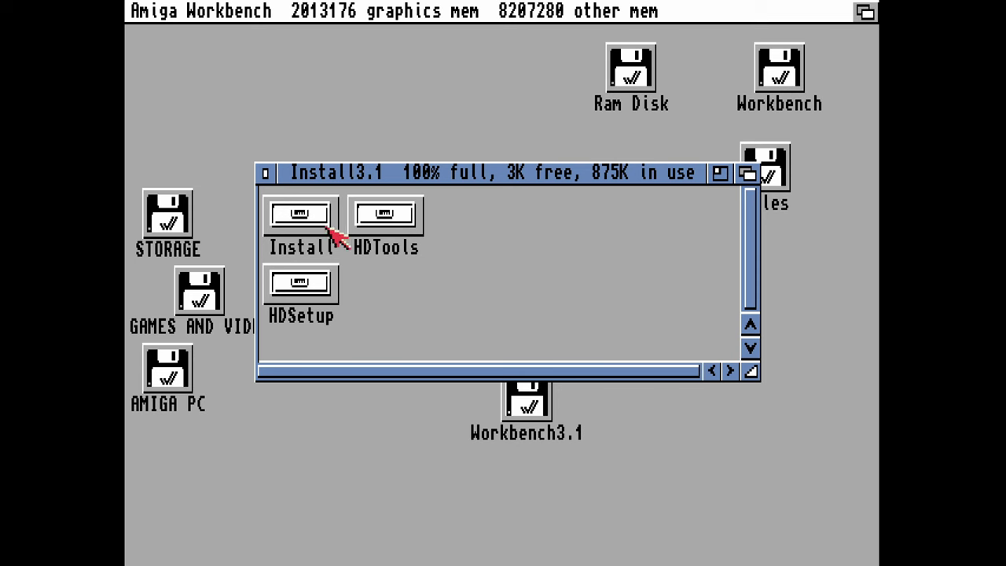
pyautogui.doubleClick(299, 214)
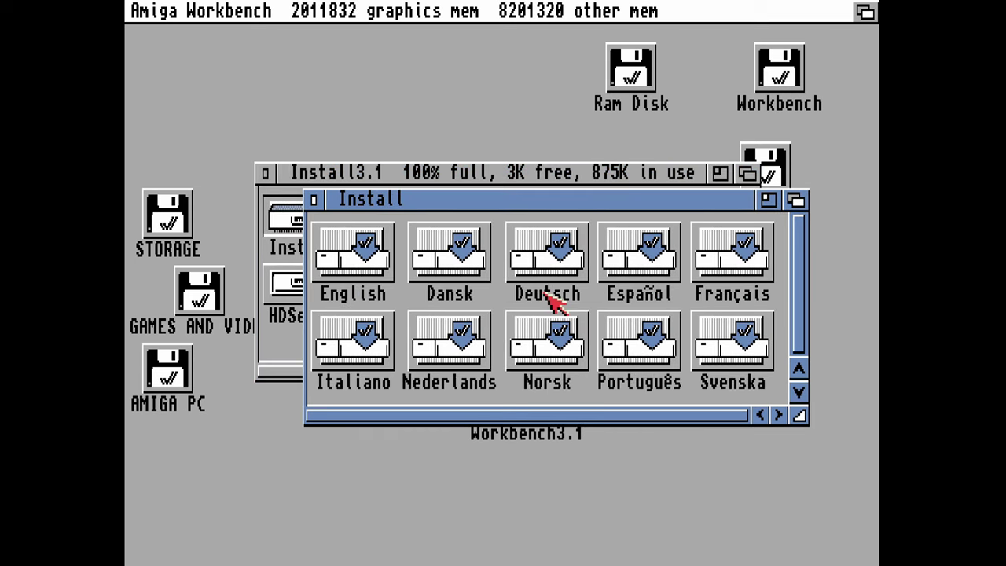
pyautogui.doubleClick(374, 259)
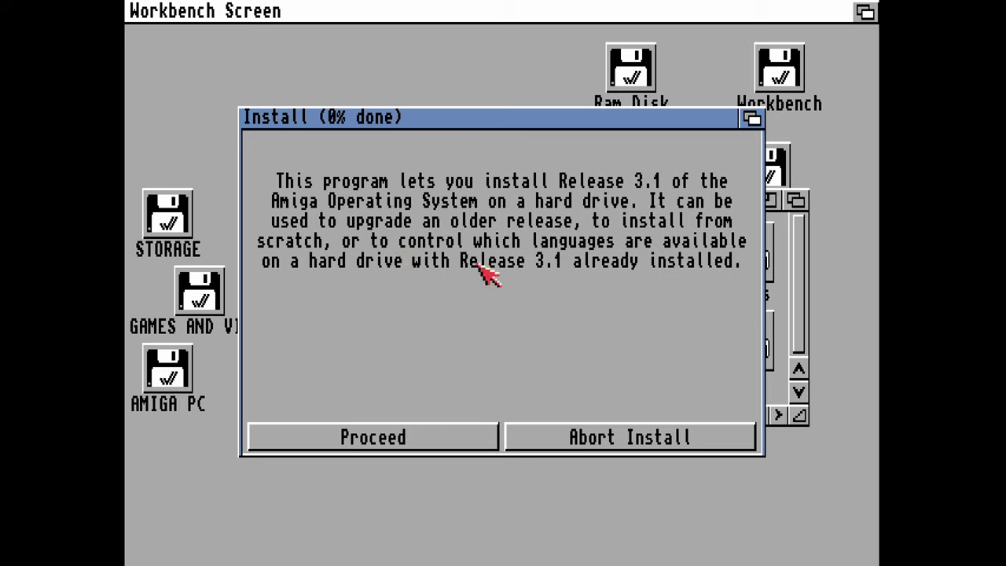
# Step: Choose a complete Release 3.1 installation in Intermediate User mode and proceed with the install
pyautogui.click(409, 434)
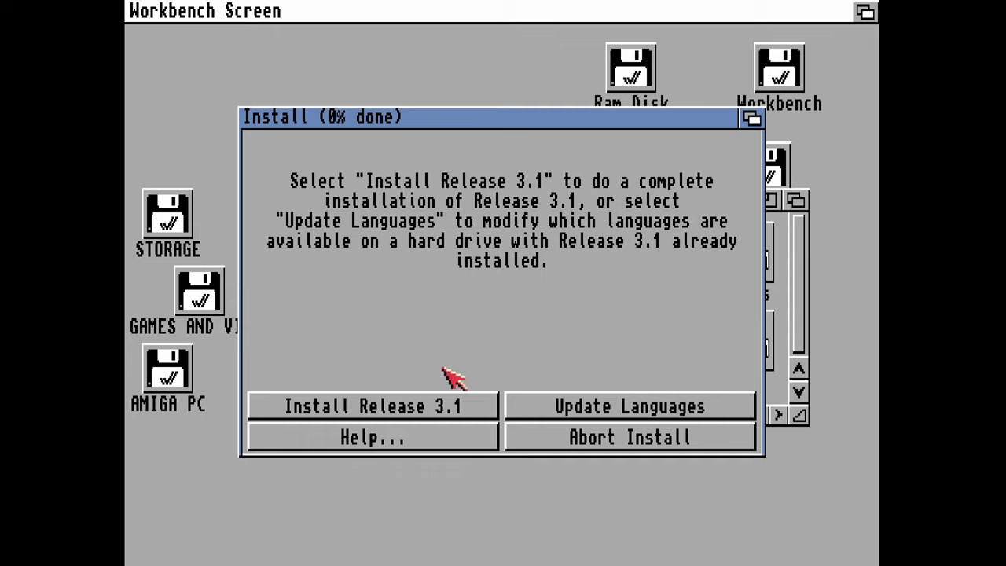
pyautogui.click(395, 411)
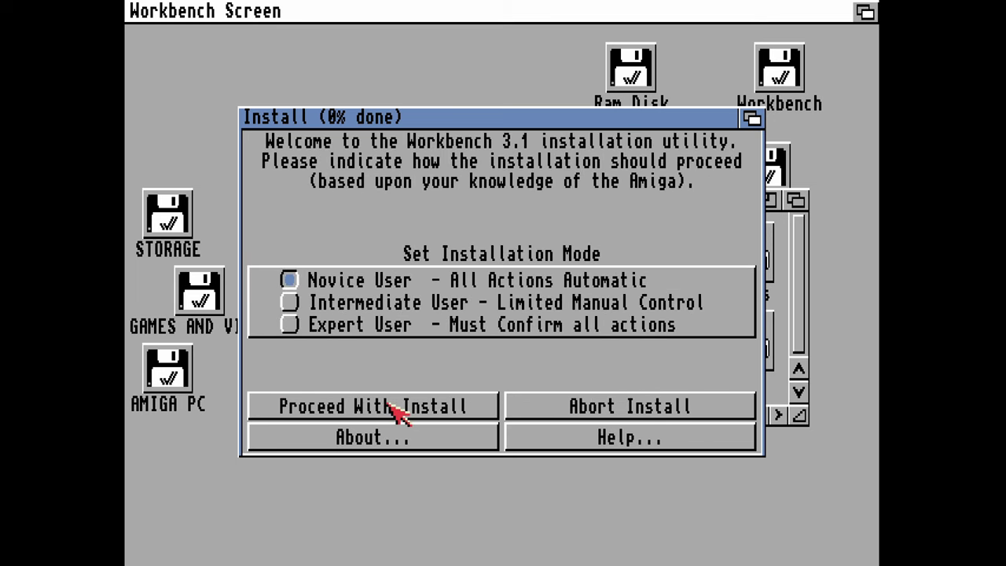
pyautogui.click(290, 302)
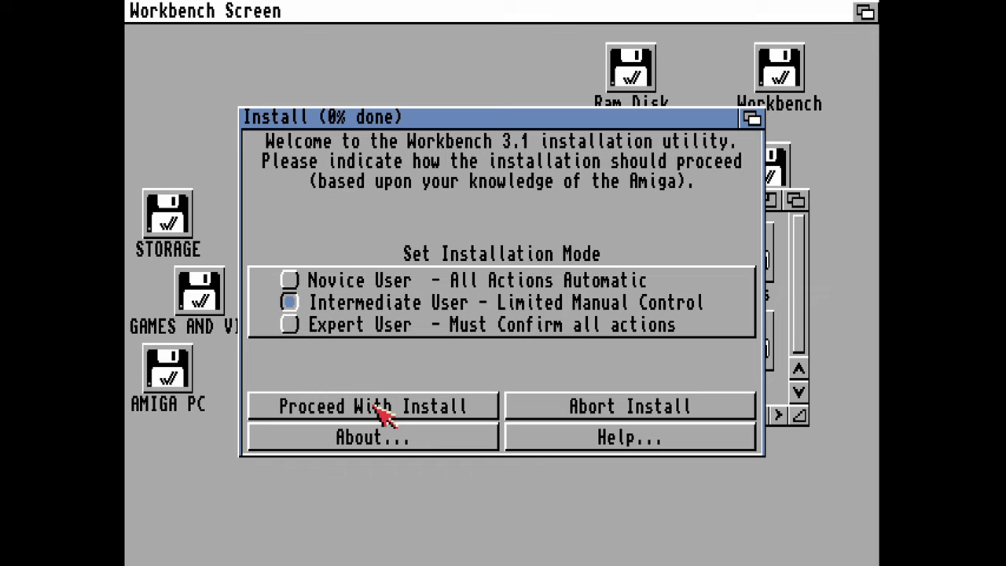
pyautogui.click(375, 405)
pyautogui.click(375, 406)
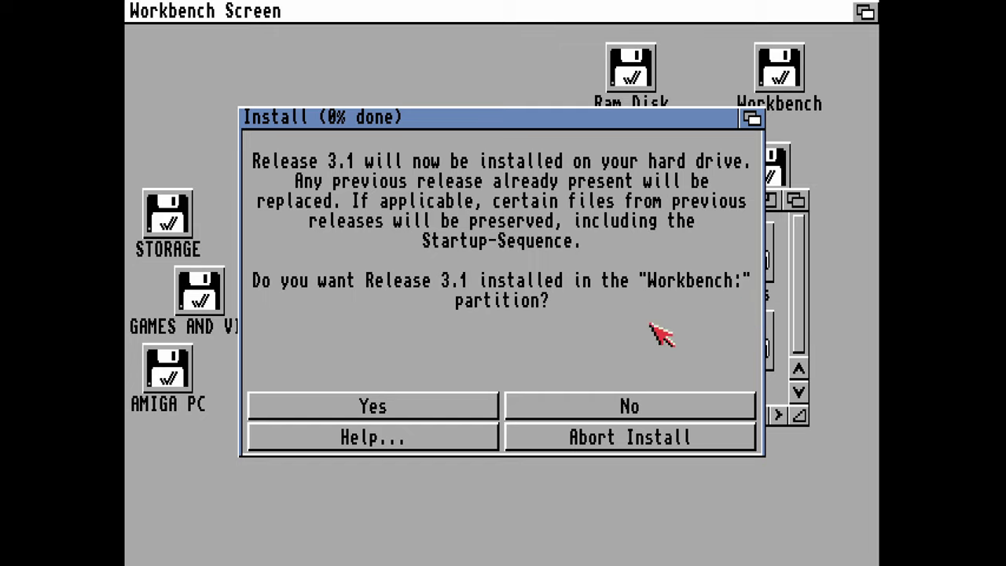
# Step: Decline the default partition and select dh1 Workbench: from the list of drives as the installation destination
pyautogui.click(648, 412)
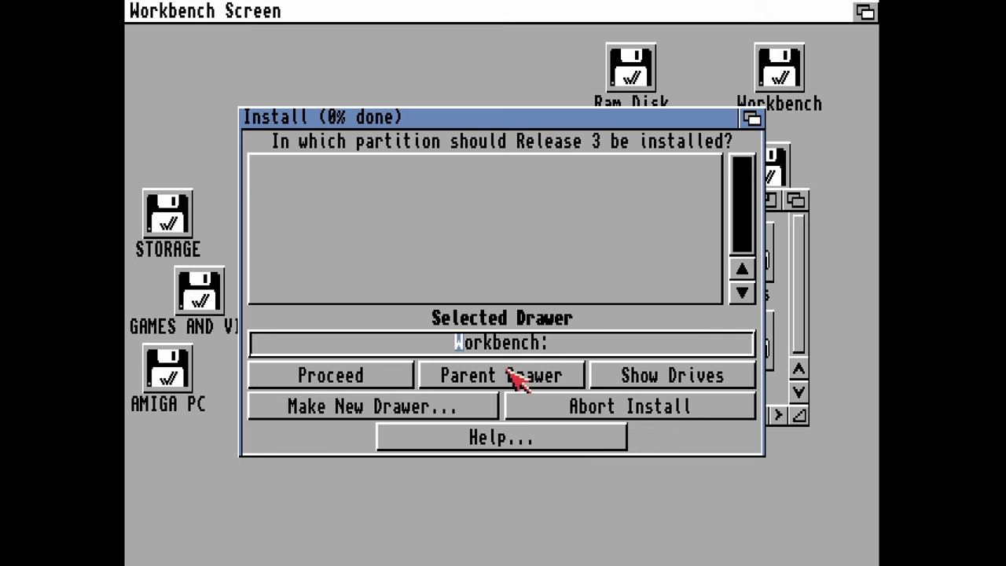
pyautogui.click(653, 384)
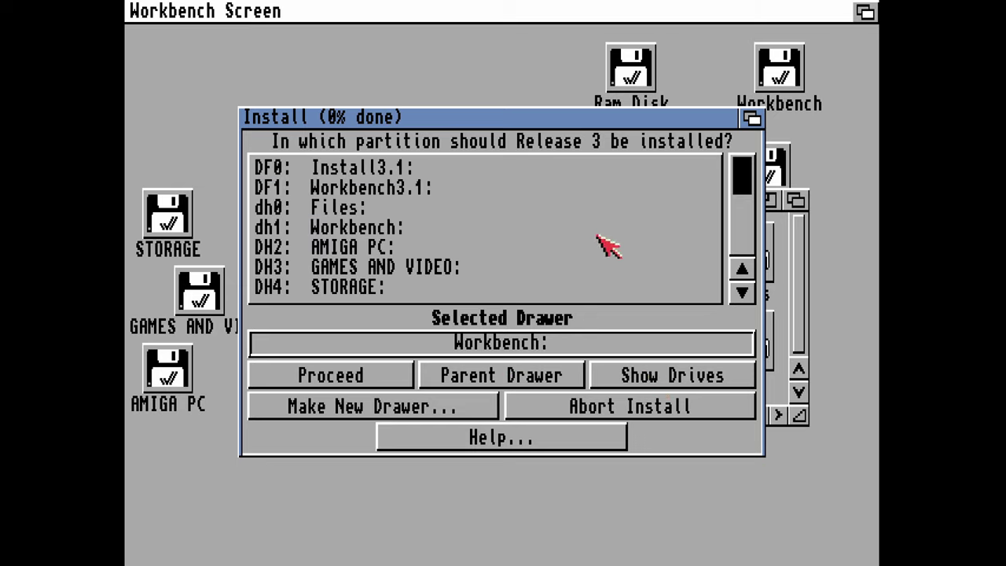
pyautogui.click(332, 232)
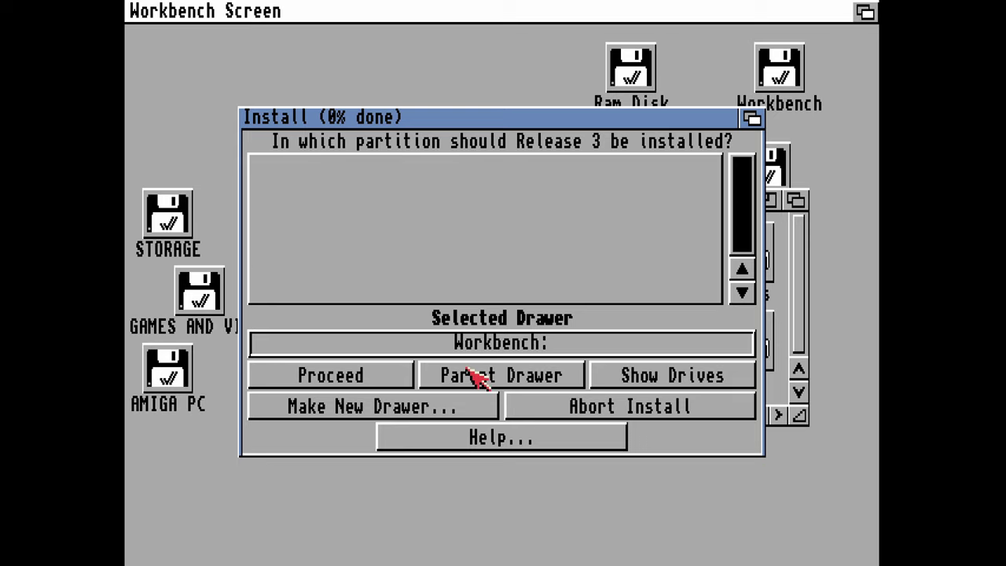
pyautogui.click(324, 381)
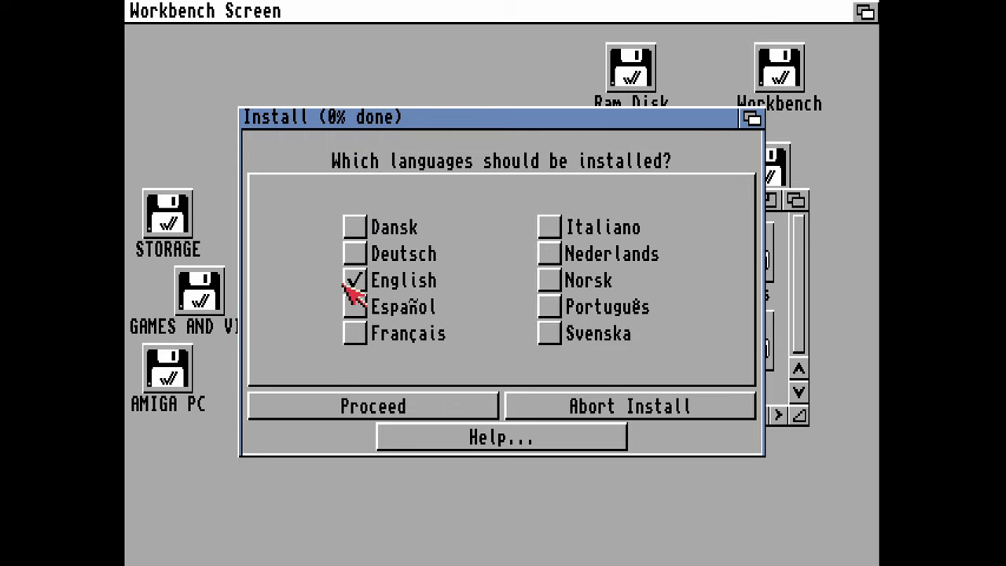
# Step: Install English with no printer drivers and the British keymap, continuing without the Amiga font set
pyautogui.click(346, 404)
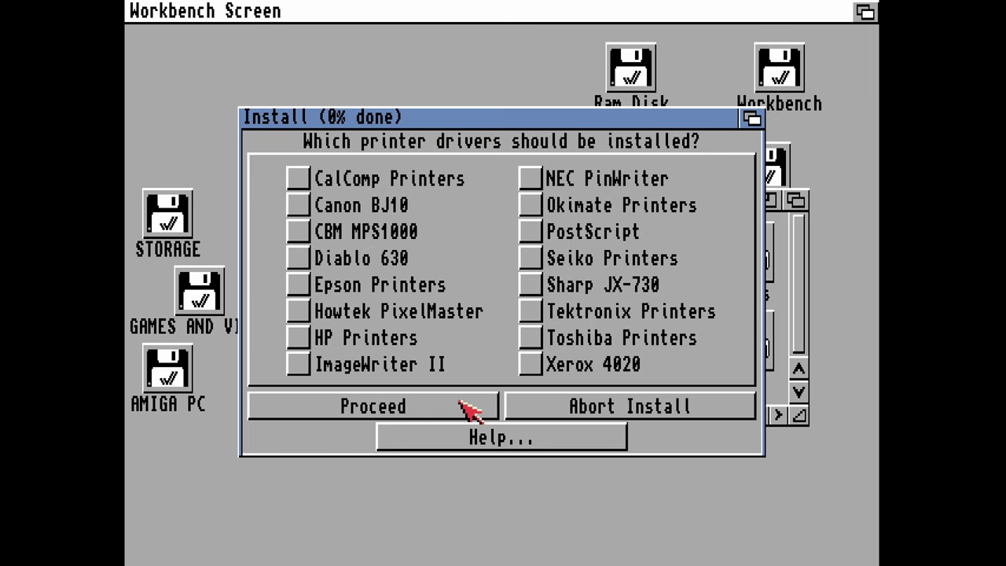
pyautogui.click(363, 407)
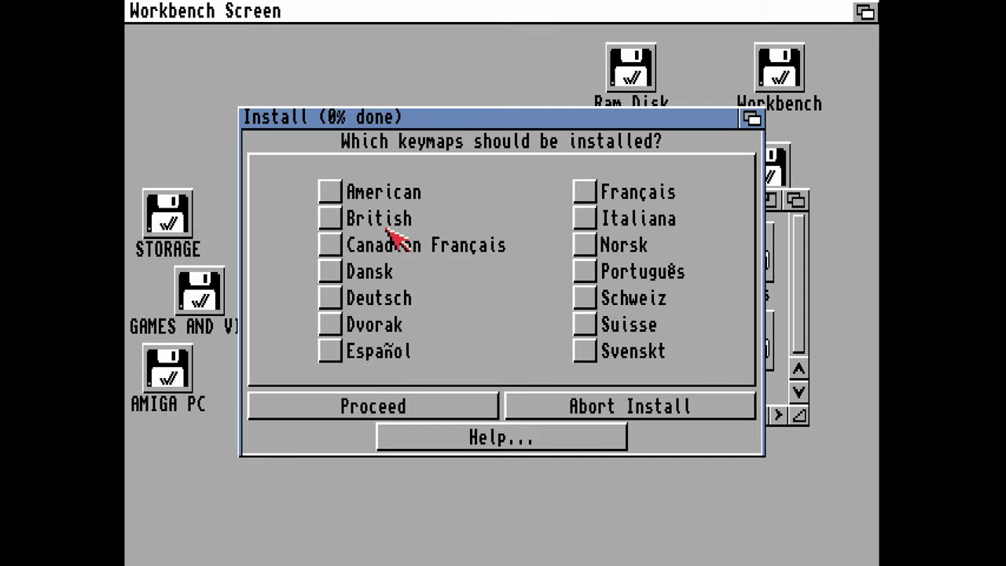
pyautogui.click(331, 218)
pyautogui.click(348, 409)
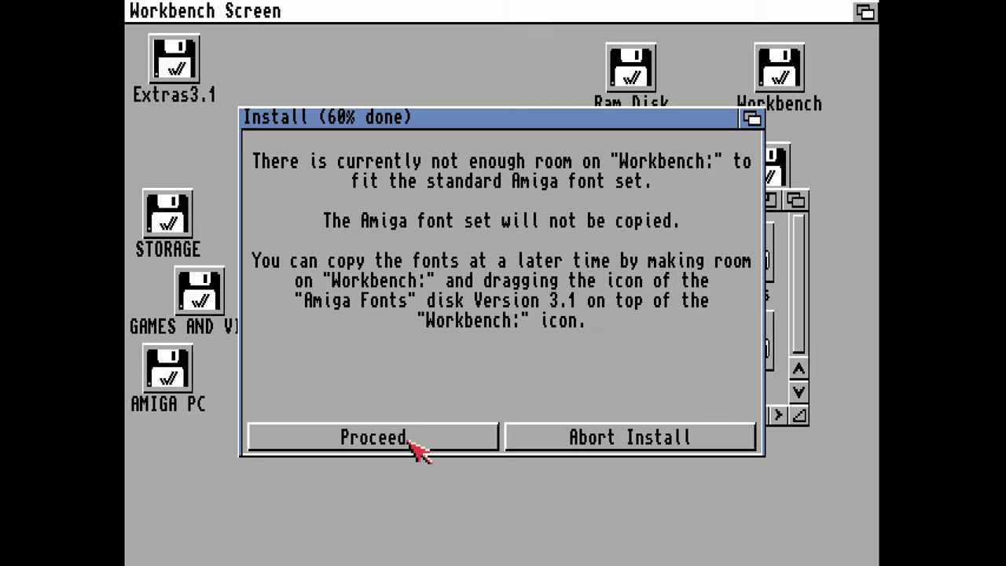
pyautogui.click(402, 446)
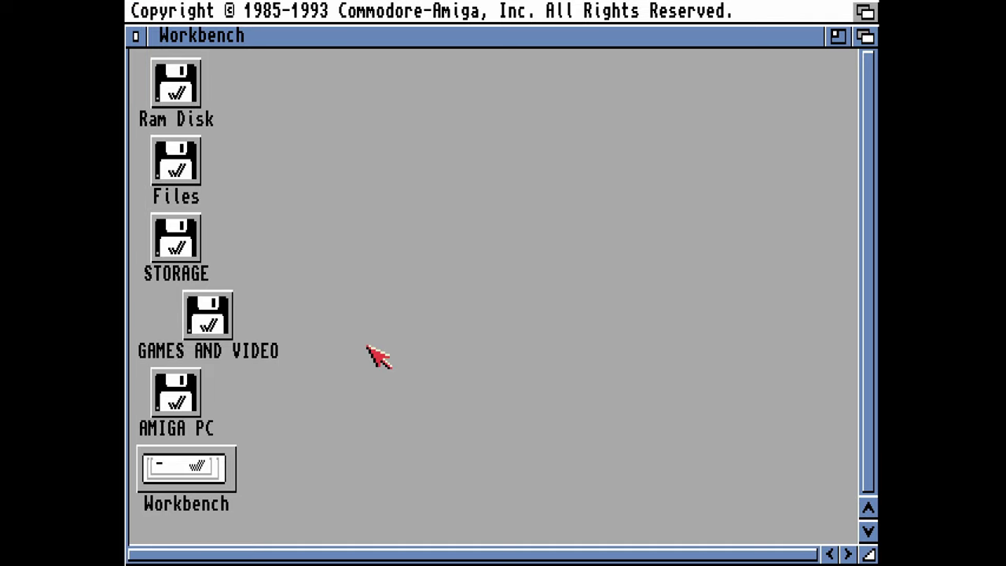
# Step: Check the newly installed Workbench drive's contents and move its icon to the upper right of the desktop
pyautogui.doubleClick(187, 483)
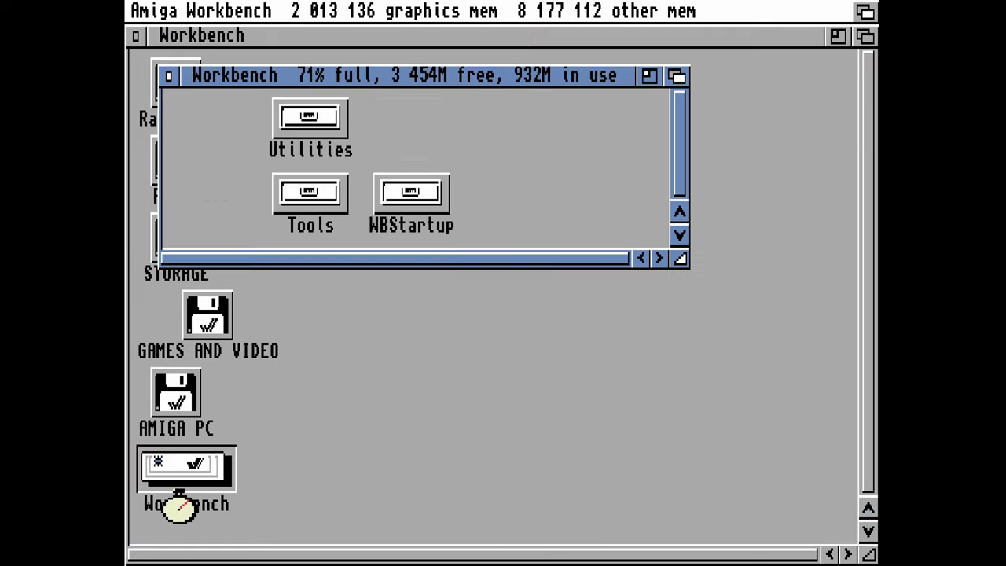
pyautogui.click(169, 77)
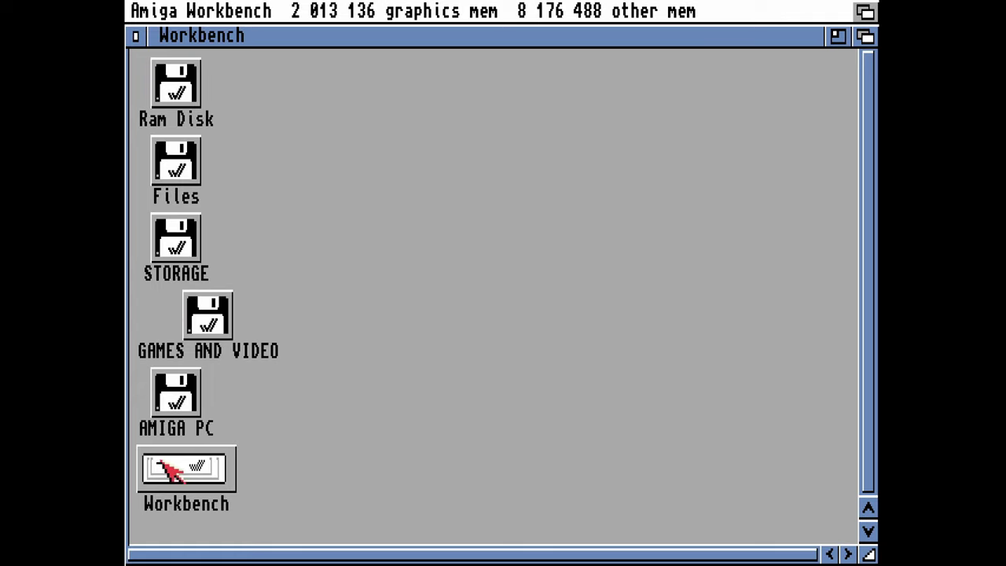
pyautogui.click(218, 460)
pyautogui.moveTo(219, 461); pyautogui.dragTo(787, 145)
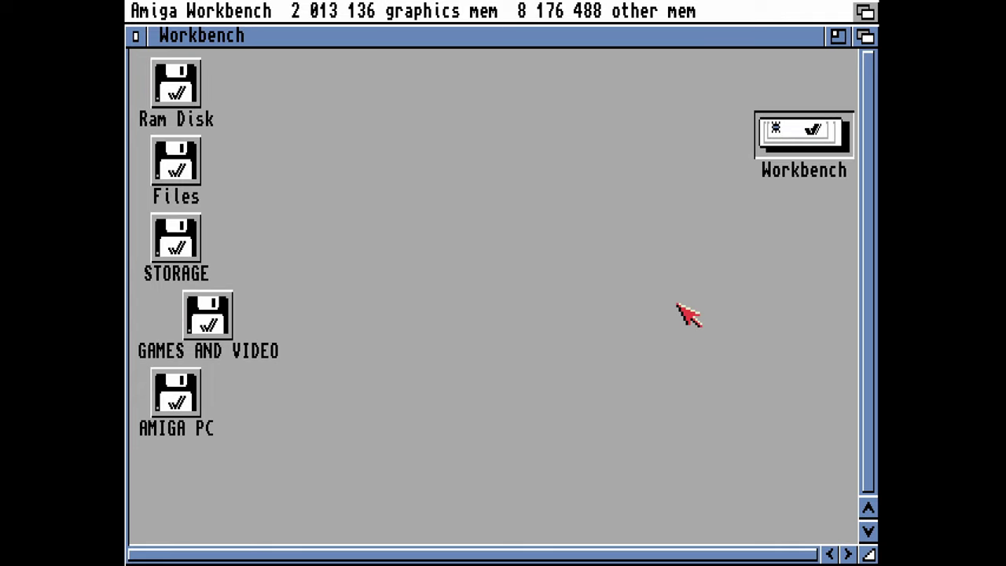
pyautogui.click(606, 314)
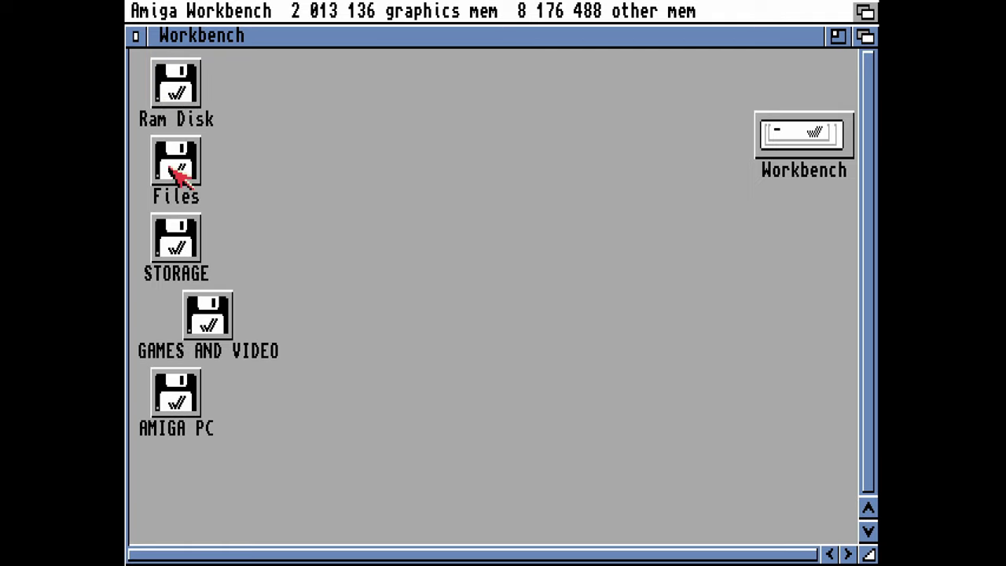
# Step: Place Files beneath the Workbench drive, and move STORAGE and GAMES AND VIDEO below AMIGA PC
pyautogui.moveTo(174, 170); pyautogui.dragTo(794, 233)
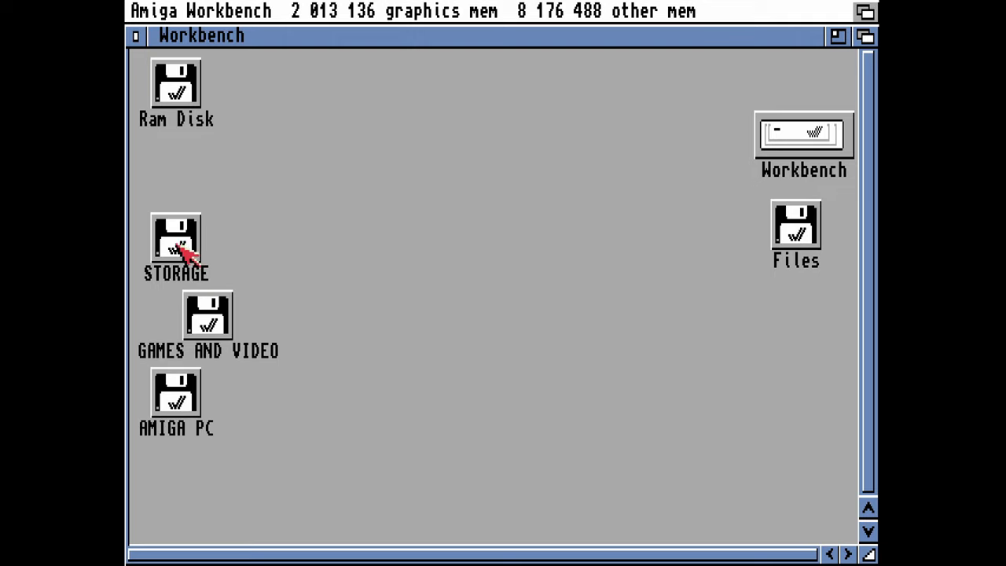
pyautogui.moveTo(183, 251); pyautogui.dragTo(167, 478)
pyautogui.moveTo(213, 315); pyautogui.dragTo(239, 494)
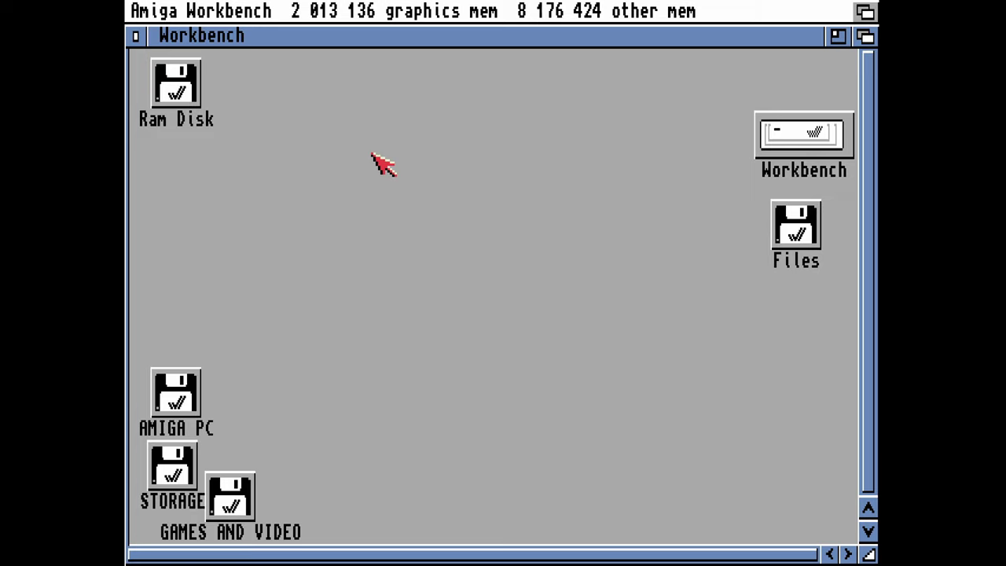
# Step: Examine the drawers on the Workbench drive, including Utilities, System, Devs, Storage, WBStartup and Tools, and close its window
pyautogui.doubleClick(787, 136)
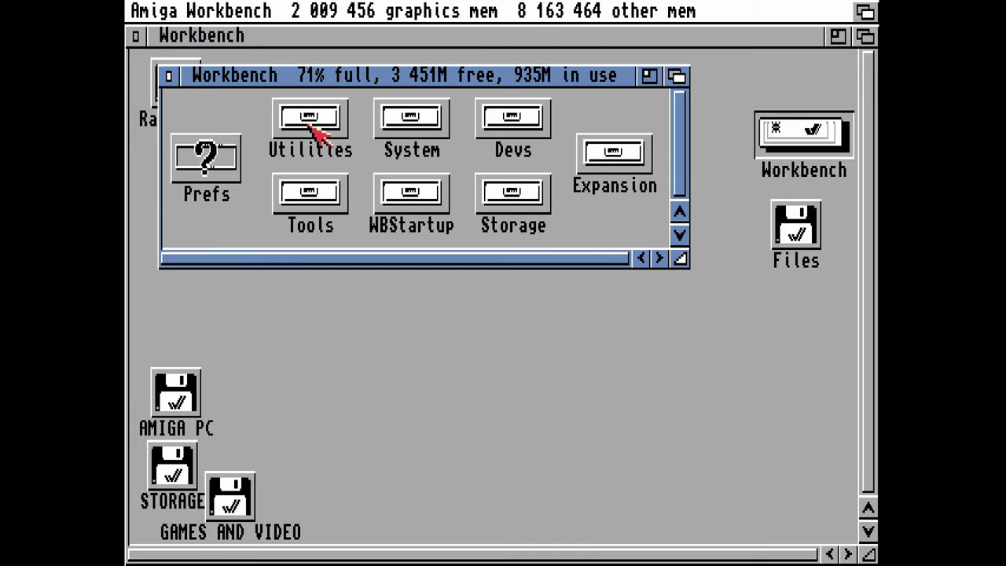
pyautogui.click(314, 132)
pyautogui.click(423, 123)
pyautogui.click(516, 135)
pyautogui.click(490, 197)
pyautogui.click(409, 204)
pyautogui.click(298, 212)
pyautogui.click(198, 222)
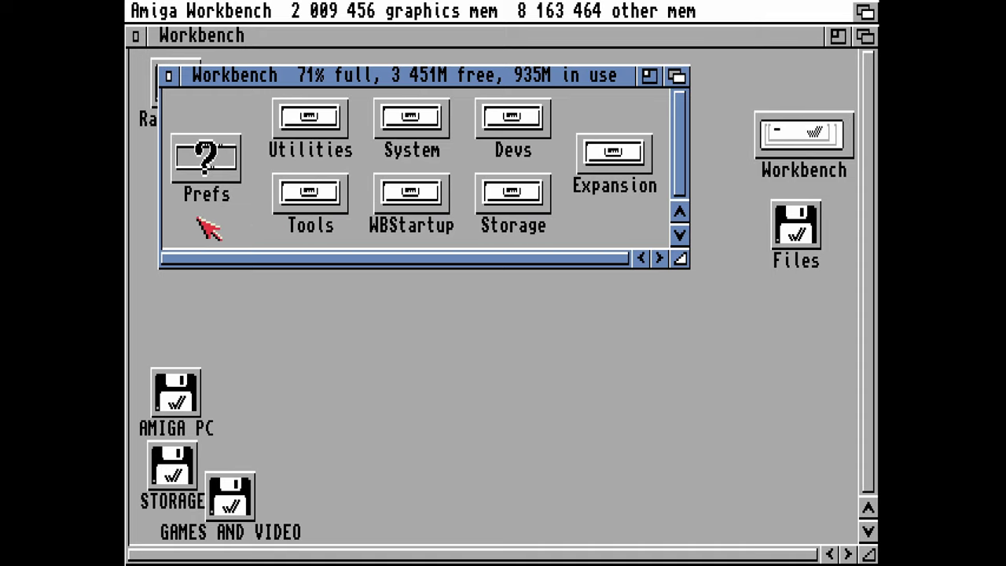
pyautogui.click(169, 77)
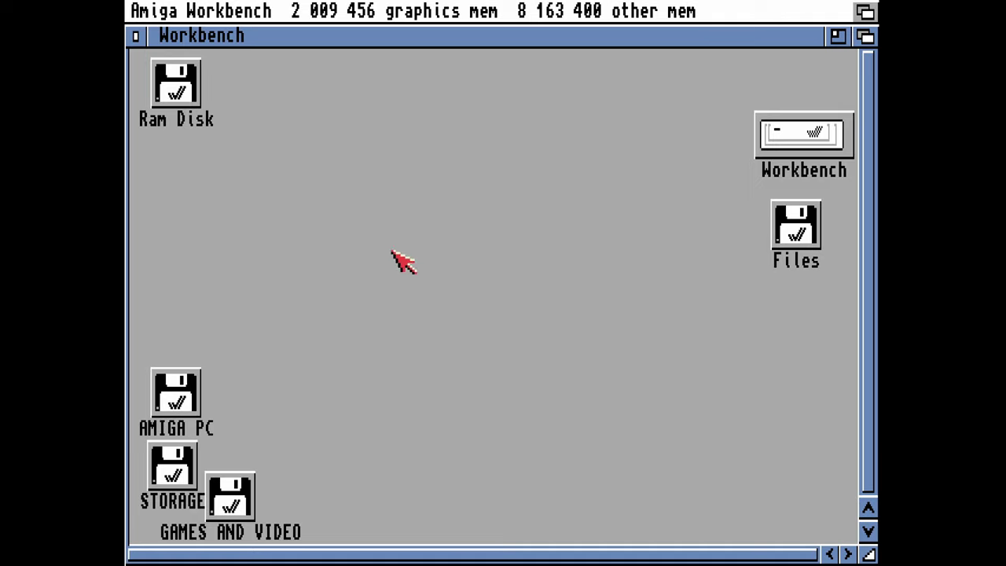
# Step: Turn the Workbench window into a full-screen desktop backdrop
pyautogui.rightClick(171, 11)
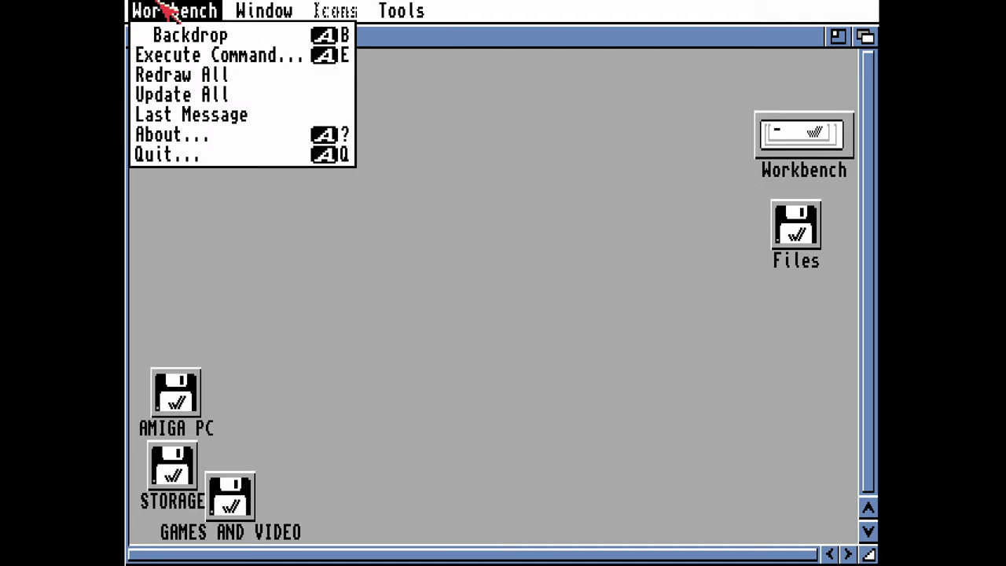
pyautogui.rightClick(191, 37)
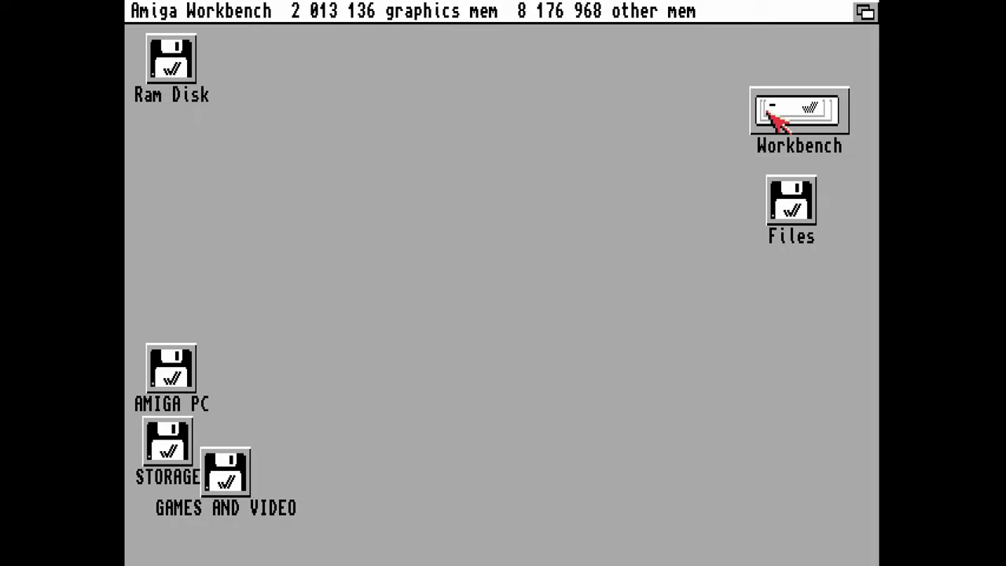
# Step: Open the Workbench drive and snapshot its window to save the window's layout
pyautogui.click(804, 122)
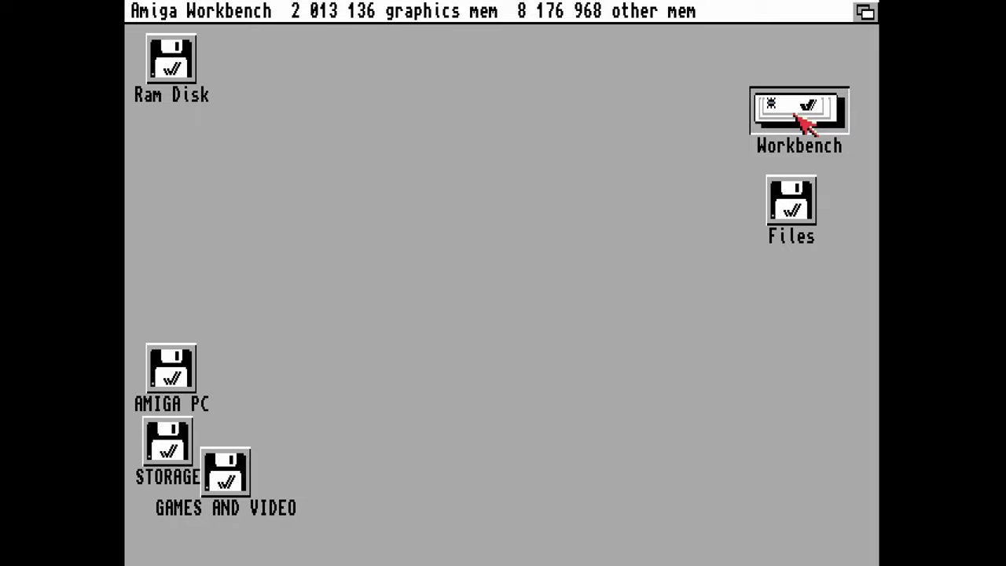
pyautogui.doubleClick(807, 114)
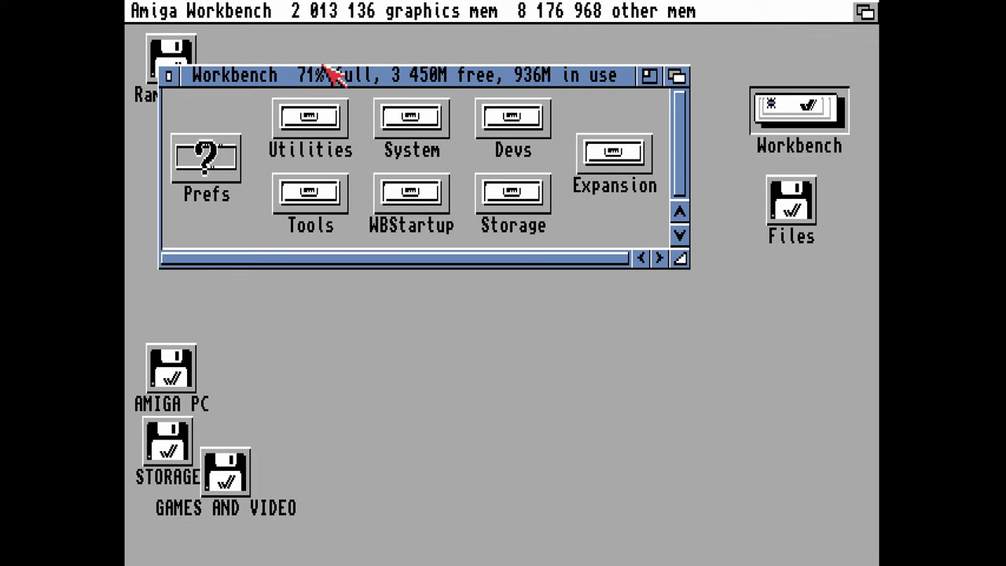
pyautogui.rightClick(337, 9)
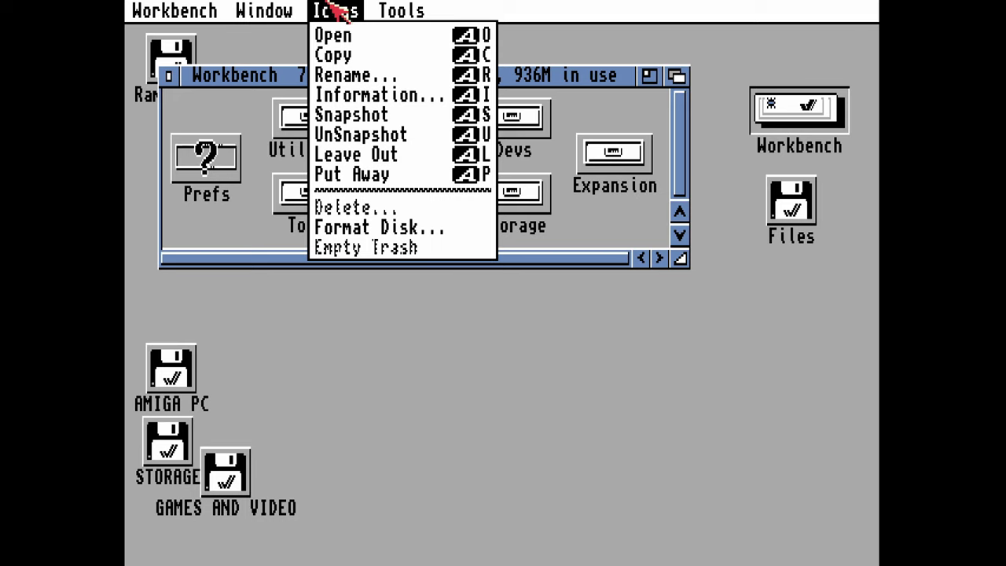
pyautogui.moveTo(270, 11)
pyautogui.moveTo(267, 155)
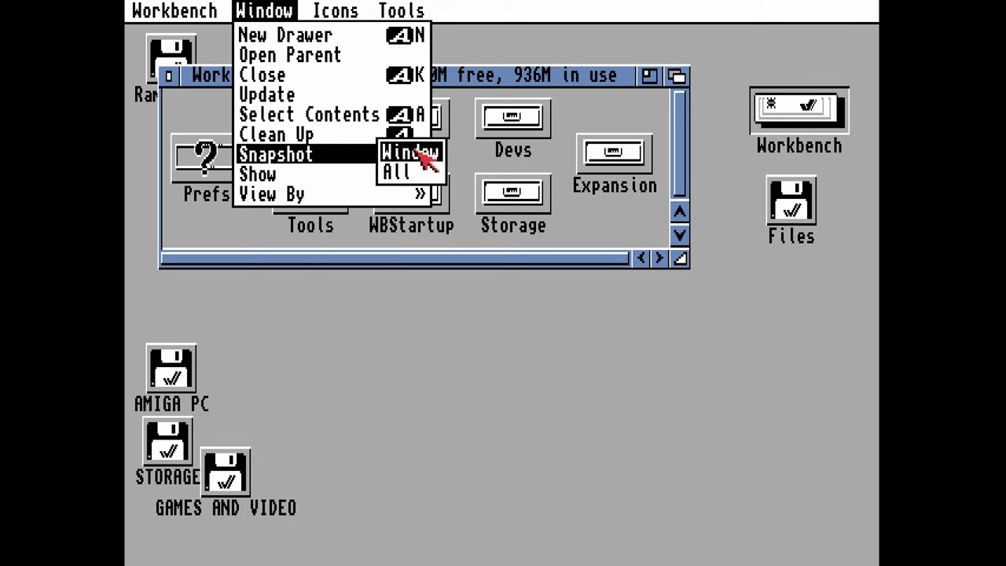
pyautogui.rightClick(414, 153)
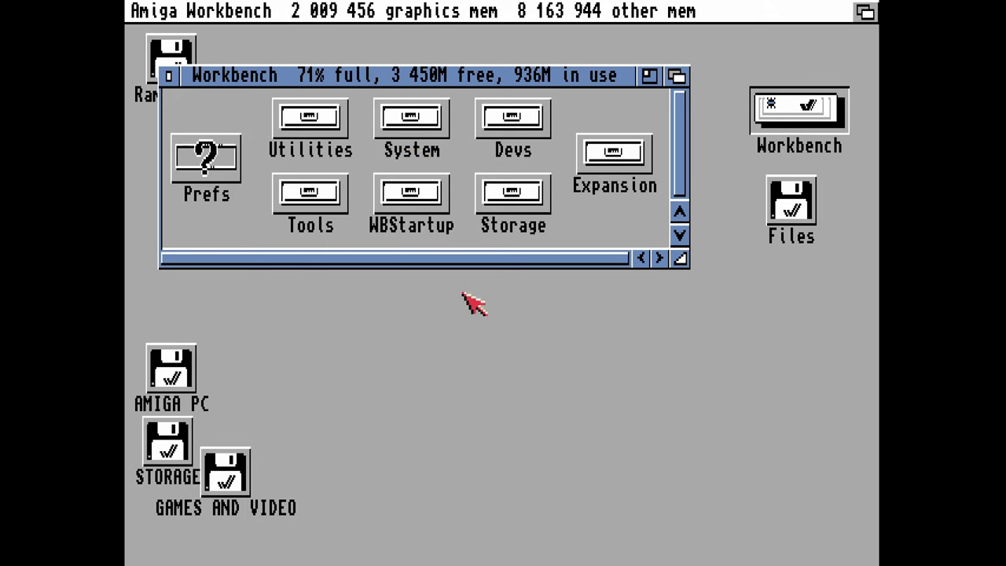
pyautogui.rightClick(292, 11)
pyautogui.moveTo(304, 157)
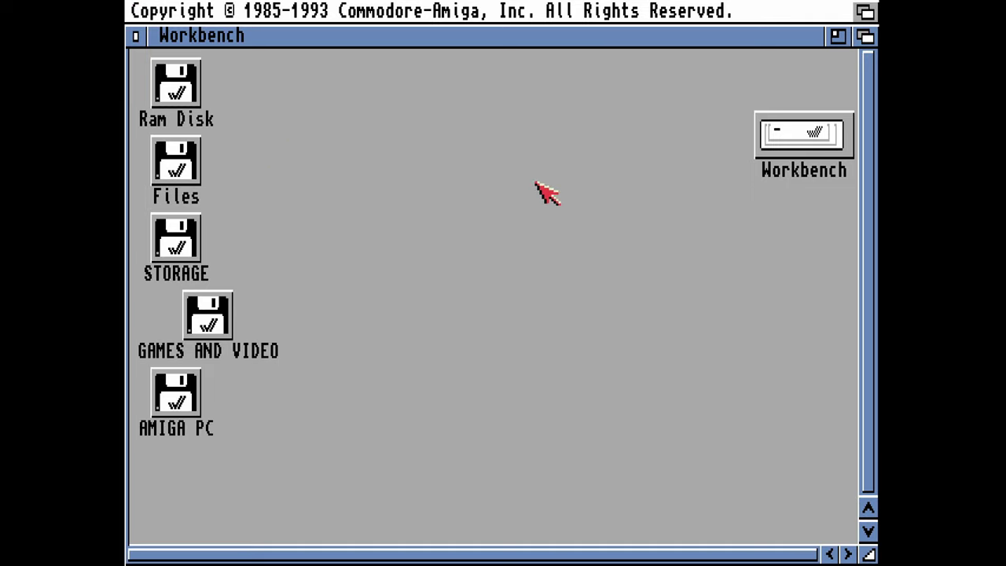
# Step: Turn the Backdrop option on again for the desktop
pyautogui.rightClick(135, 9)
pyautogui.click(211, 35)
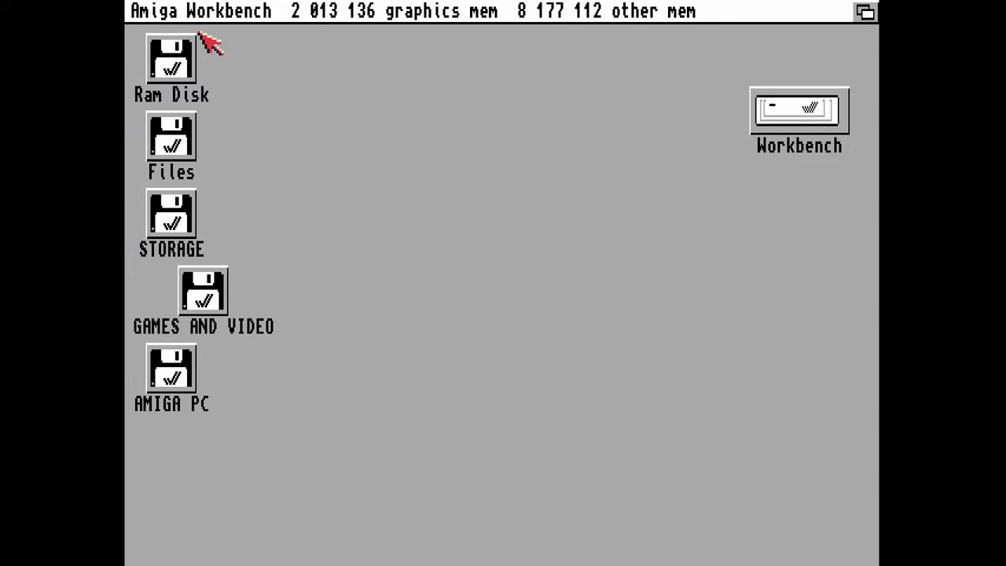
# Step: Move the Files icon beneath the Workbench drive and snapshot the icon's position
pyautogui.moveTo(170, 142); pyautogui.dragTo(803, 203)
pyautogui.click(826, 207)
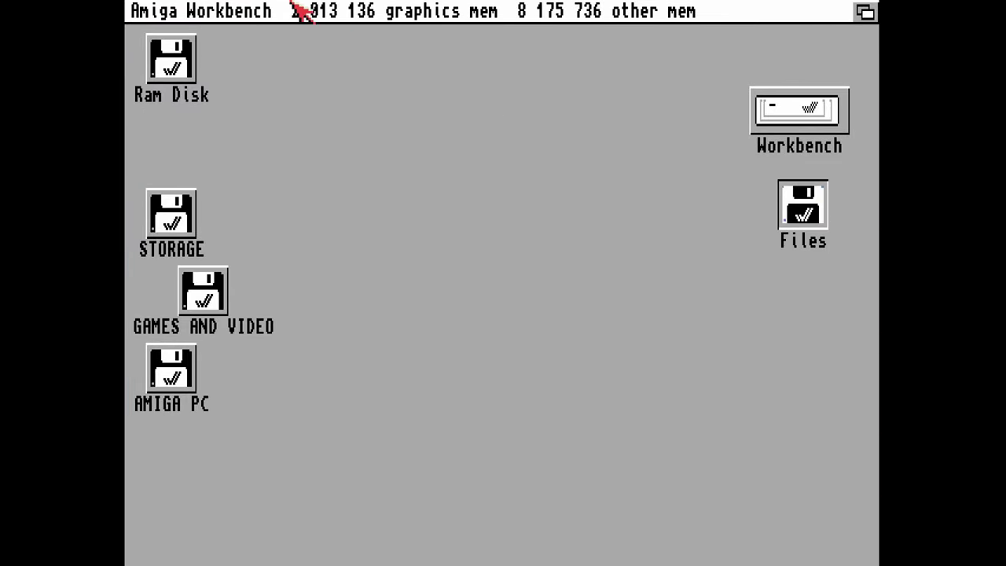
pyautogui.rightClick(346, 10)
pyautogui.rightClick(361, 118)
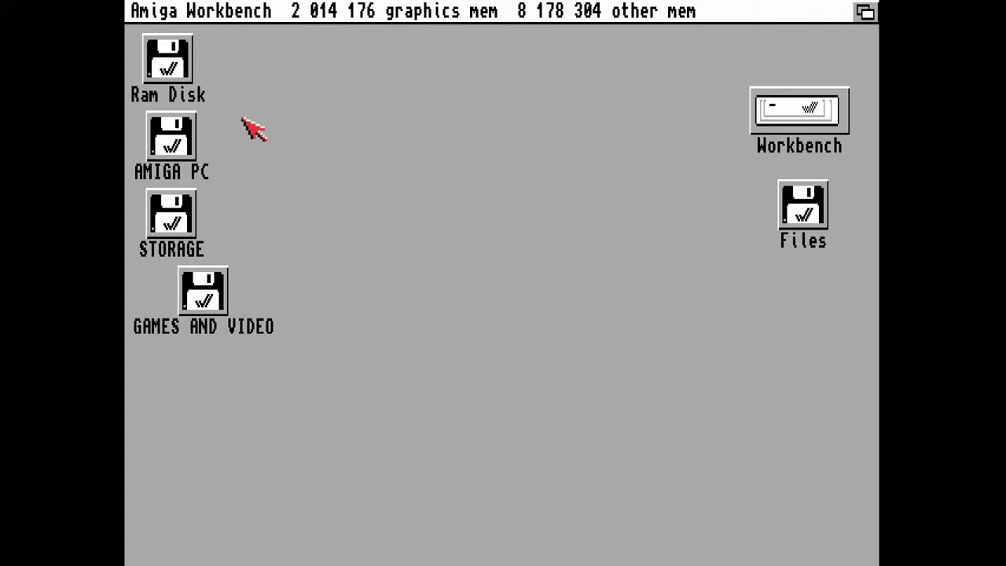
pyautogui.doubleClick(179, 74)
pyautogui.click(196, 124)
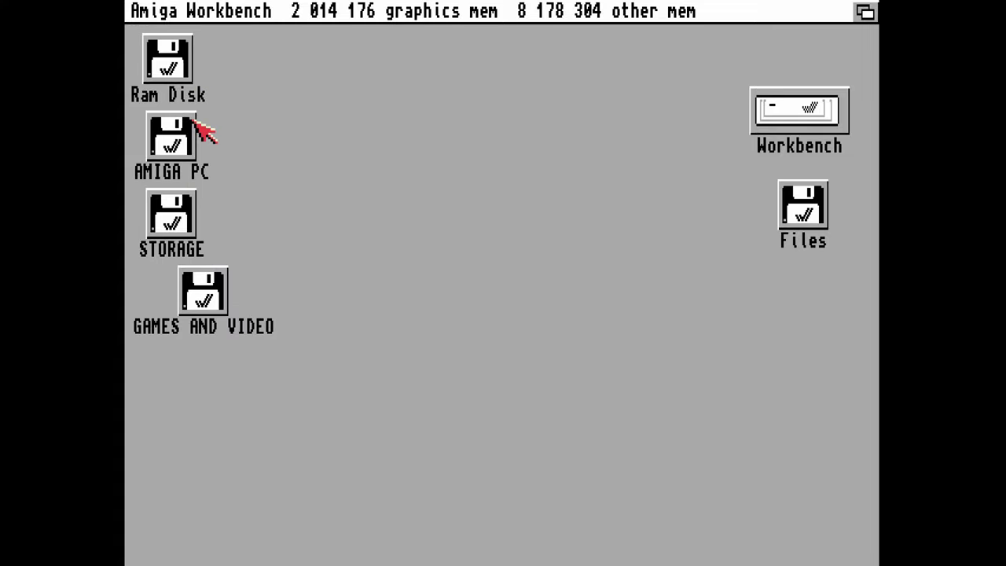